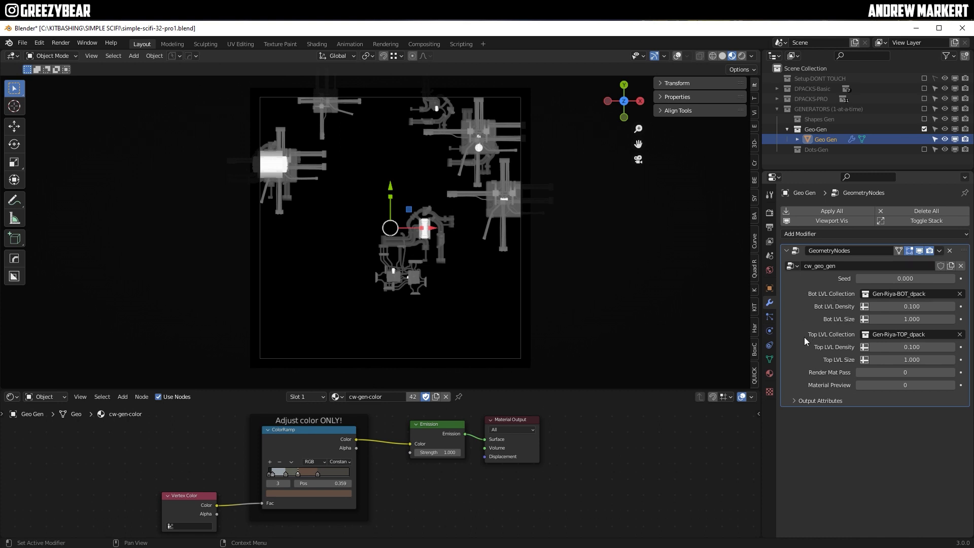
Look through the collections available for the Geo Gen modifier's bottom level without changing the assigned one
left_click(866, 294)
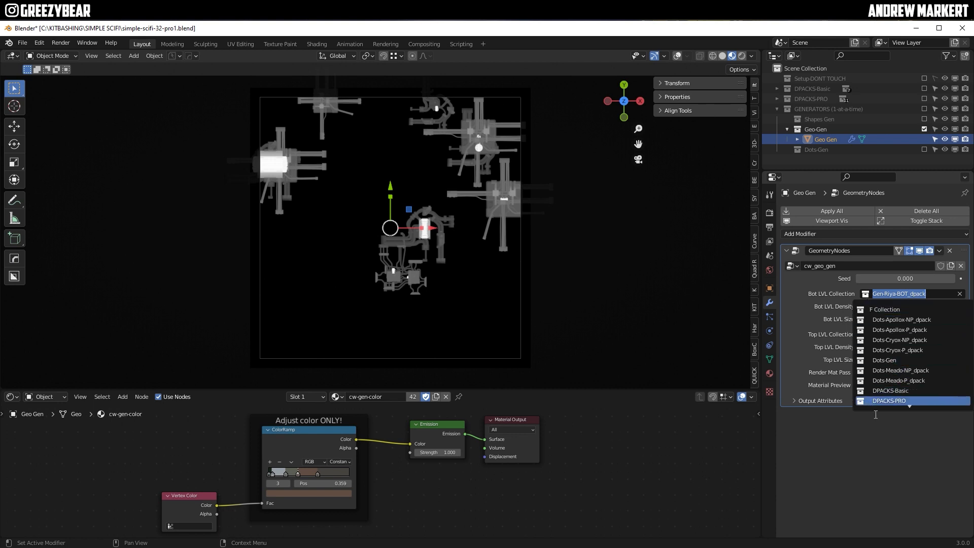
scroll(869, 405, "down", 11)
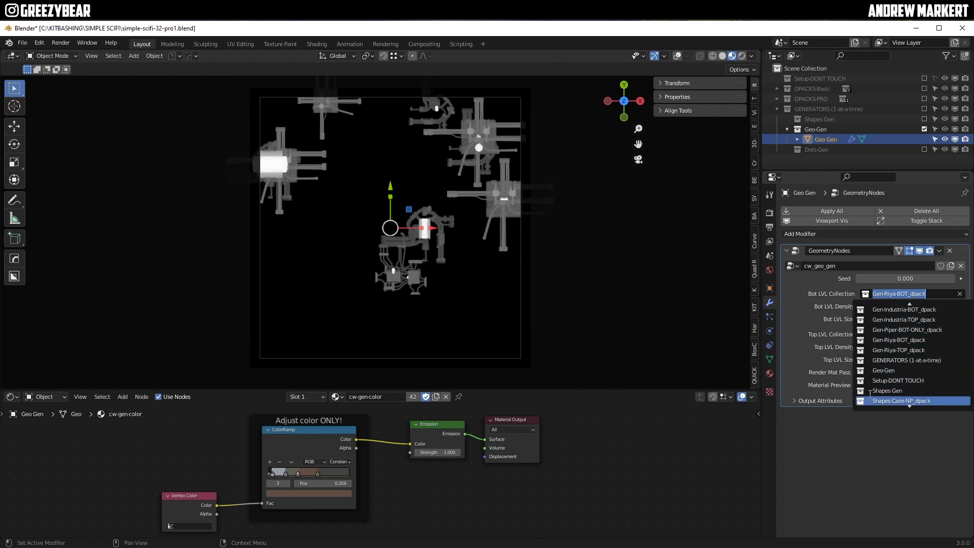
scroll(869, 394, "down", 2)
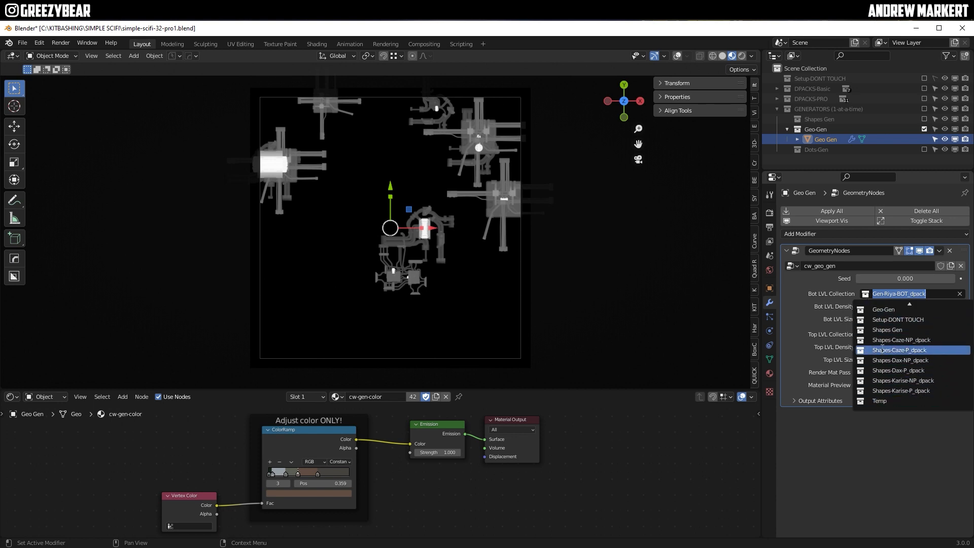
scroll(861, 309, "up", 10)
scroll(861, 307, "up", 5)
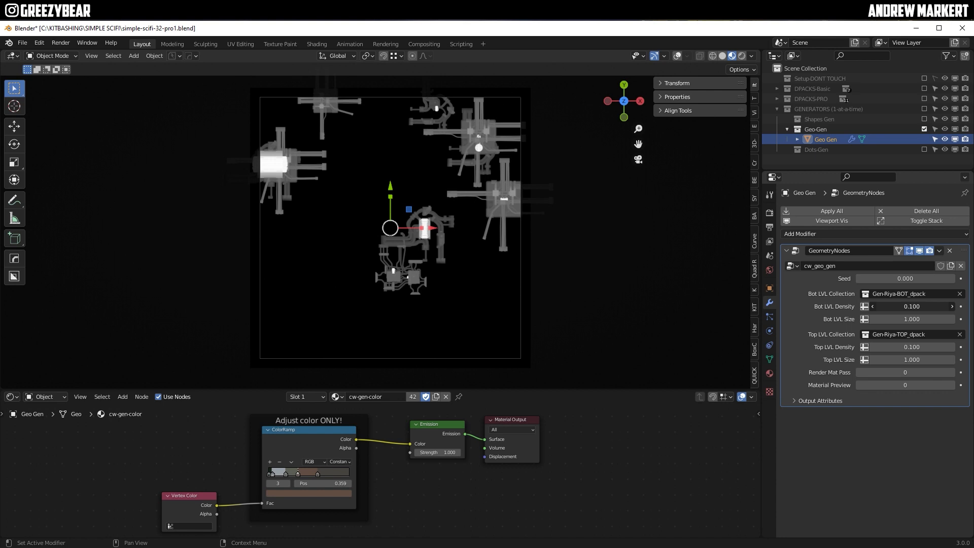
Set Geo Gen's bottom level to density 0.810 and size 1.550, and its top level to density 0.220 and size 3.310
left_click(952, 306)
left_click(952, 306)
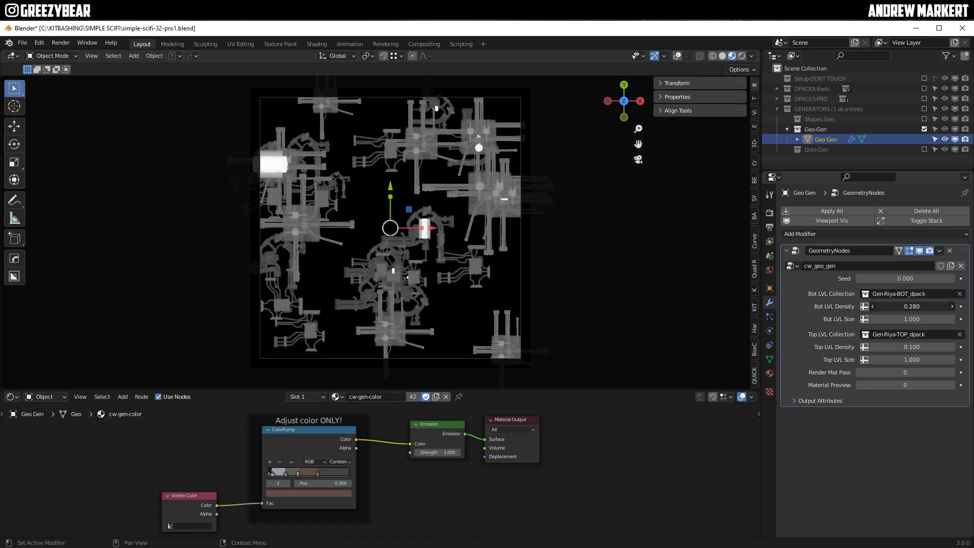
left_click(952, 307)
left_click_drag(952, 306, 973, 306)
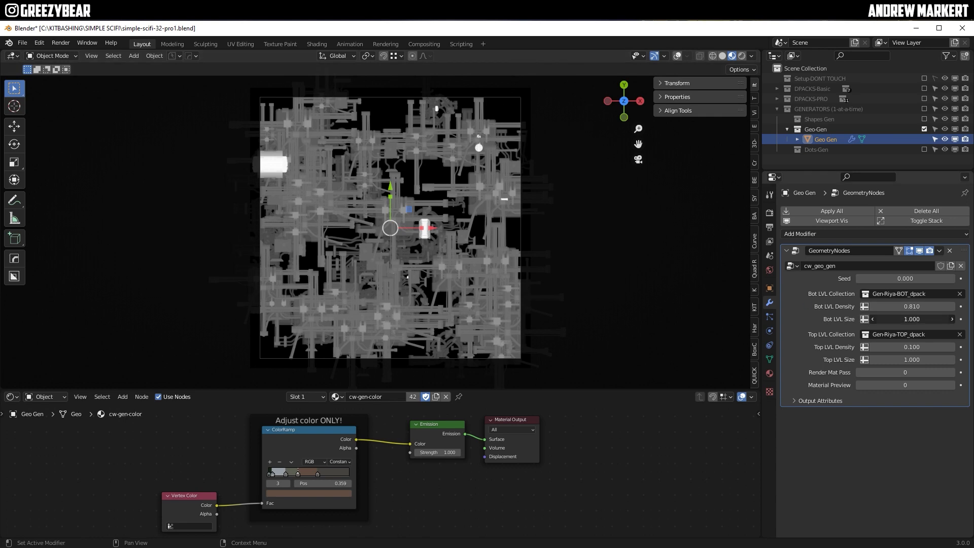
left_click_drag(912, 319, 912, 319)
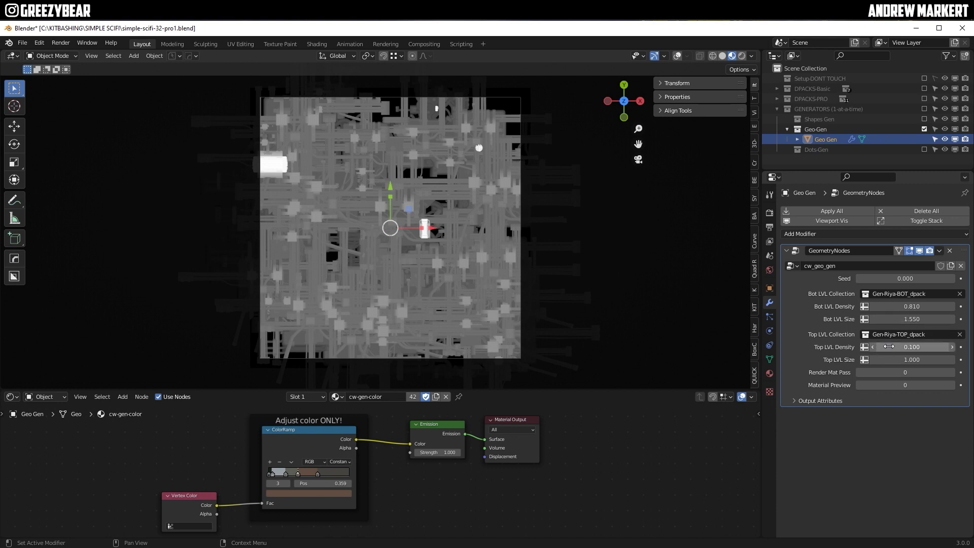
left_click_drag(889, 346, 889, 359)
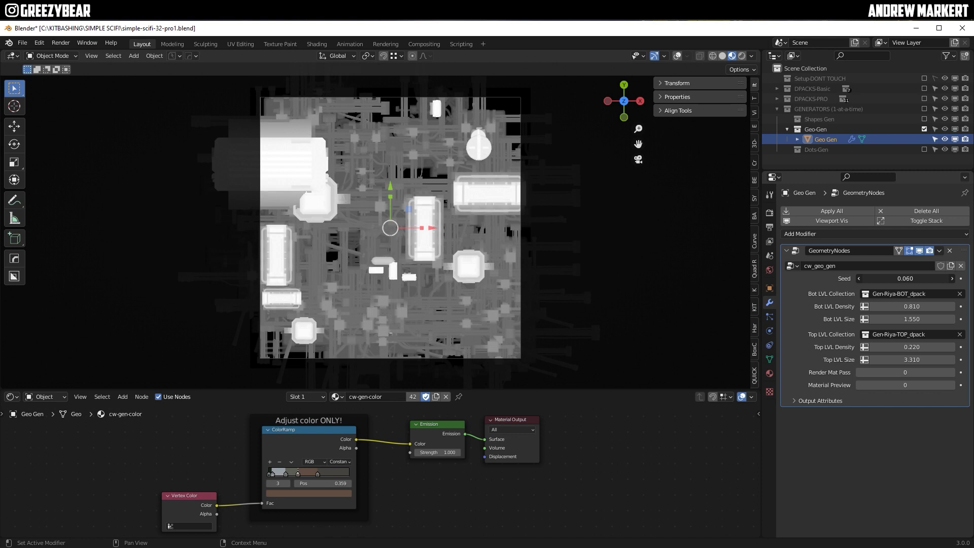
Set the Geo Gen seed to 5, and its bottom level density to 0.890 and size to 1.650
left_click_drag(905, 279, 905, 278)
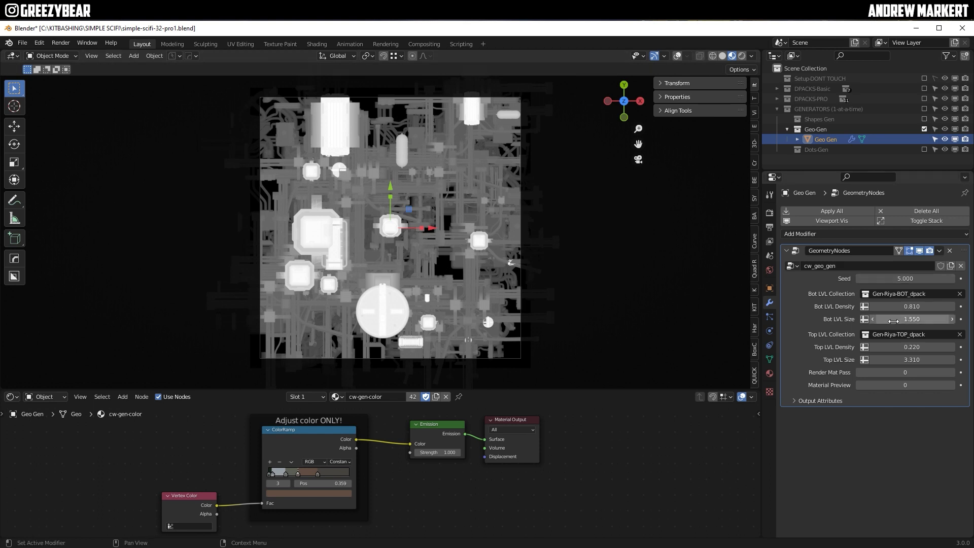
left_click_drag(893, 320, 910, 307)
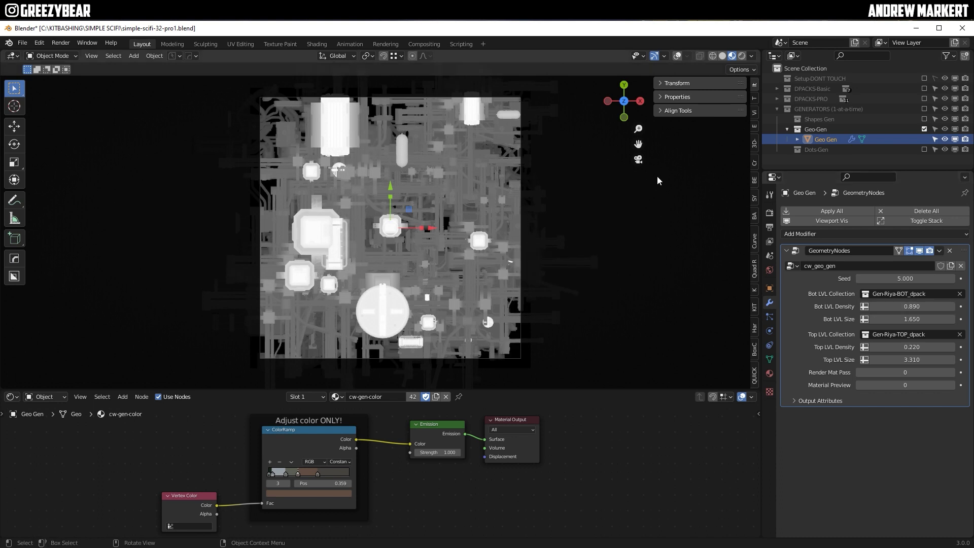
Inspect the generated geometry up close in solid shading from an angle, then restore the straight-down view and material preview shading
left_click(722, 55)
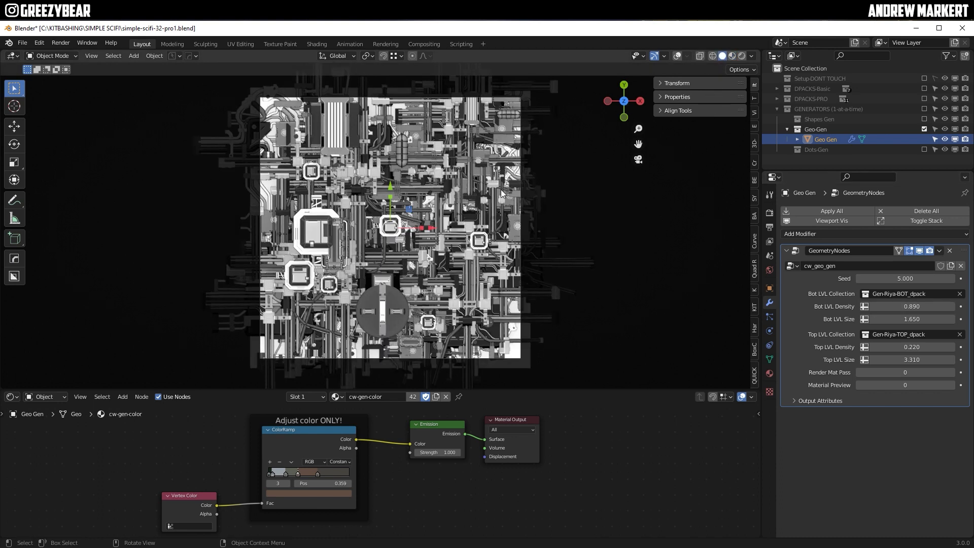
scroll(482, 282, "down", 8)
middle_click_drag(412, 273, 388, 232)
scroll(365, 241, "up", 8)
scroll(340, 251, "up", 5)
scroll(403, 253, "down", 4)
key("KP_7")
left_click(731, 56)
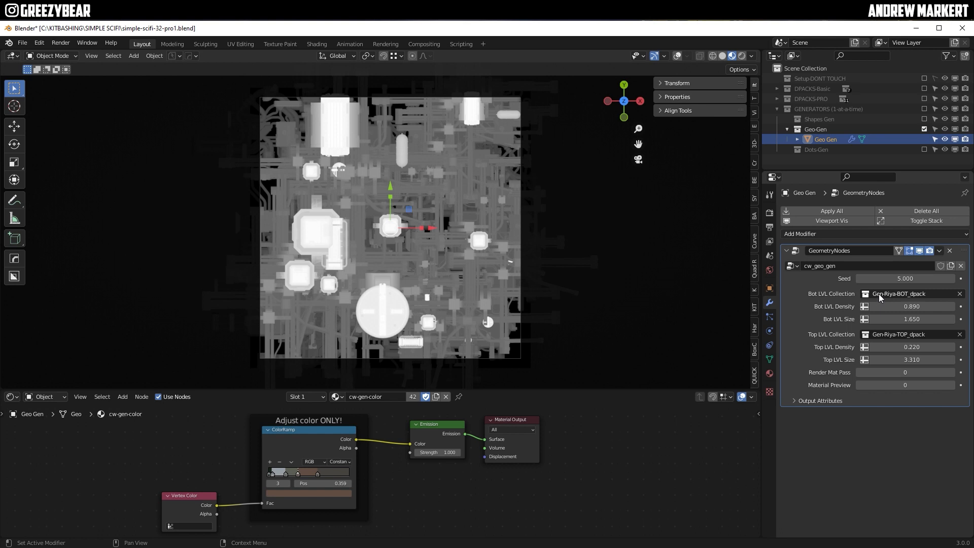
Assign Gen-Piper-BOT-ONLY_dpack as Geo Gen's bottom level collection and set the bottom level size to 0.340
left_click(893, 294)
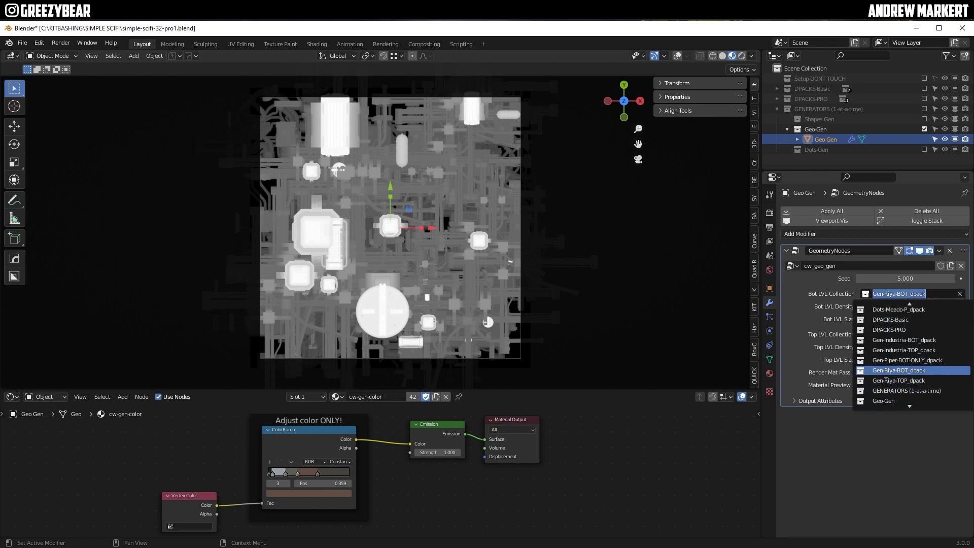
left_click(886, 358)
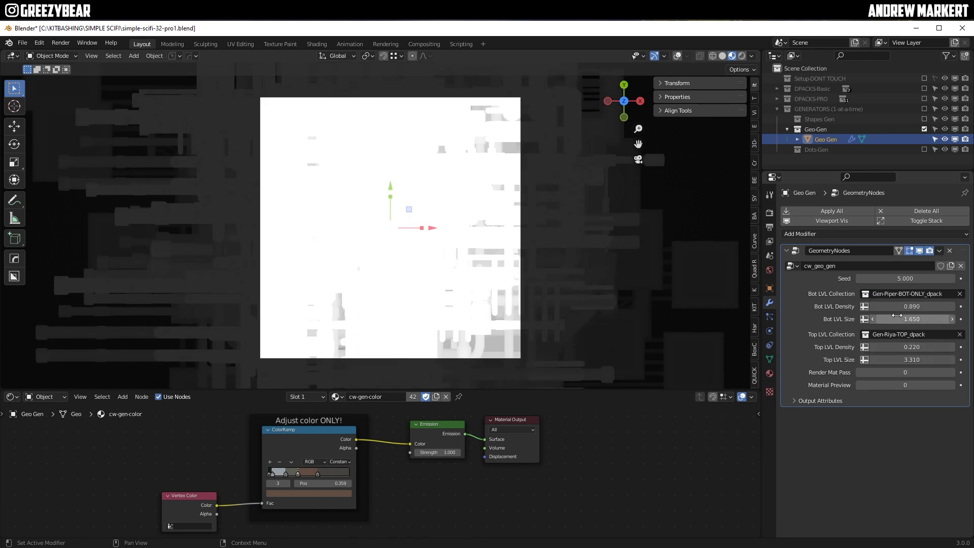
left_click(919, 316)
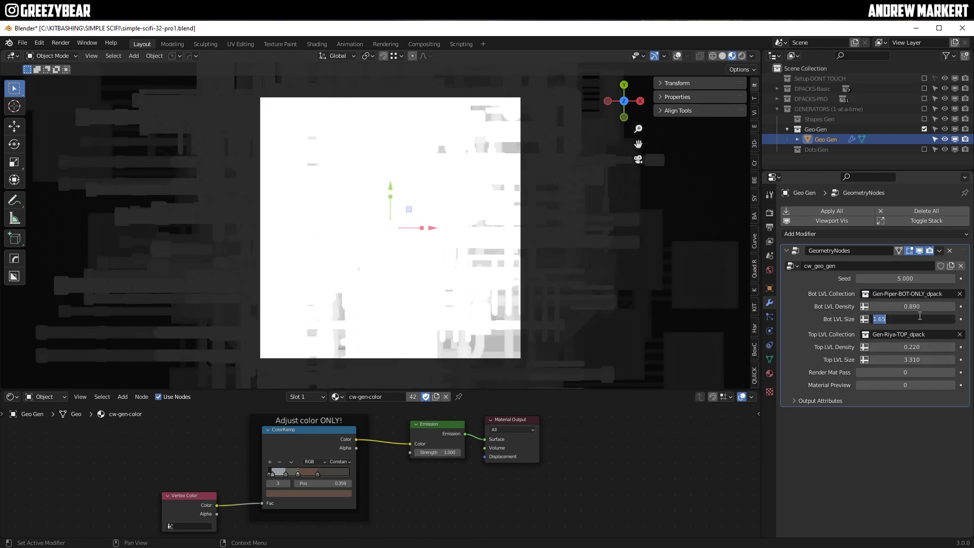
type(".340")
key("Return")
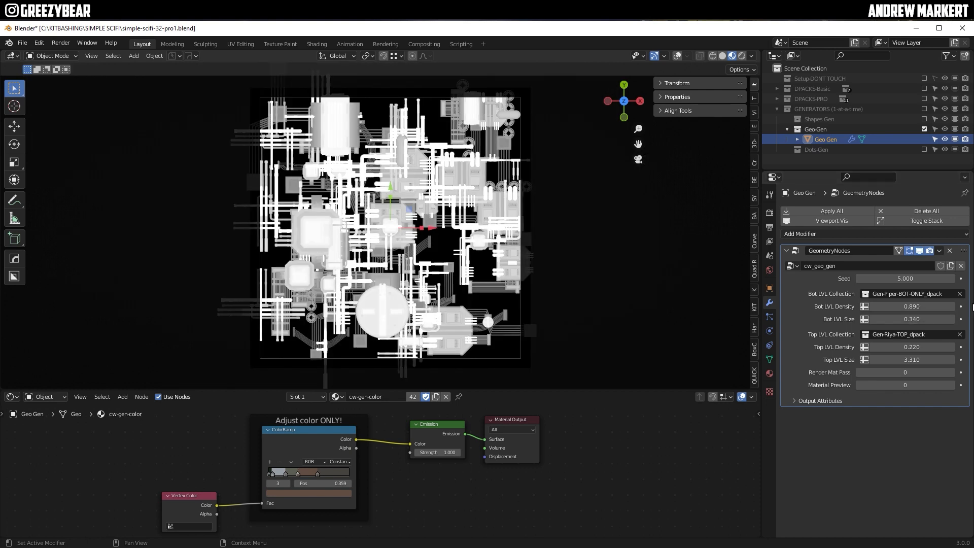
Set Geo Gen's bottom level density to 2.310, and its top level density to 1.620 and size to 1.280
left_click(905, 308)
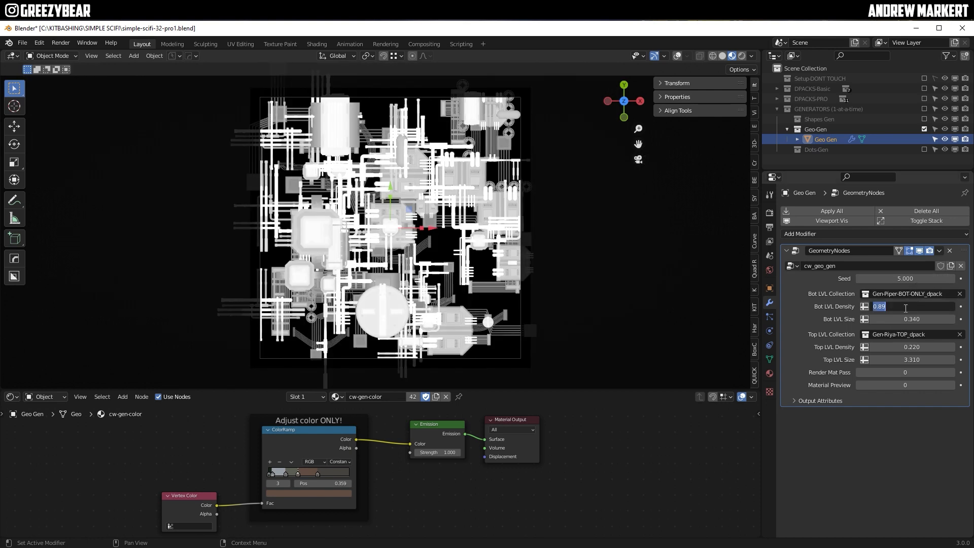
type("1")
key("Return")
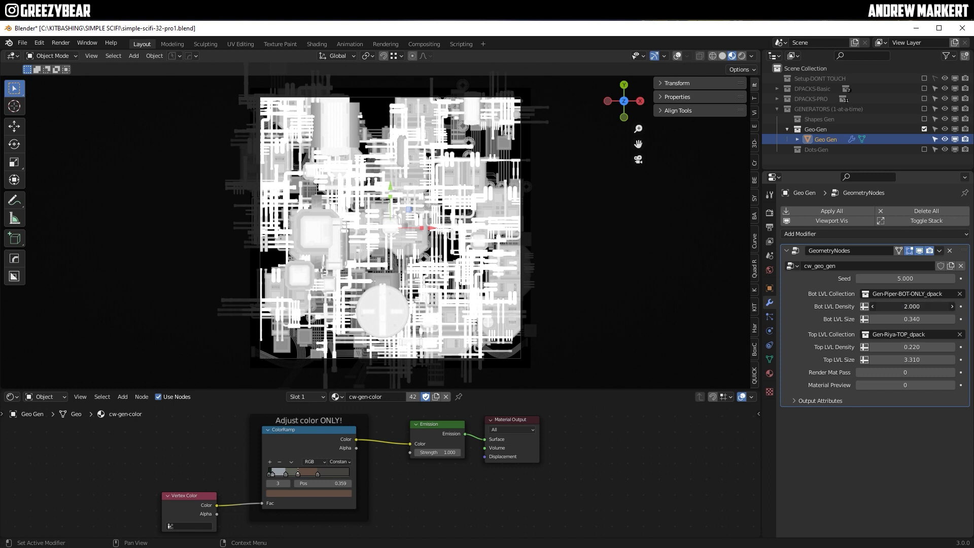
mouse_move(904, 306)
left_mouse_down()
mouse_move(929, 304)
mouse_move(905, 303)
left_mouse_up()
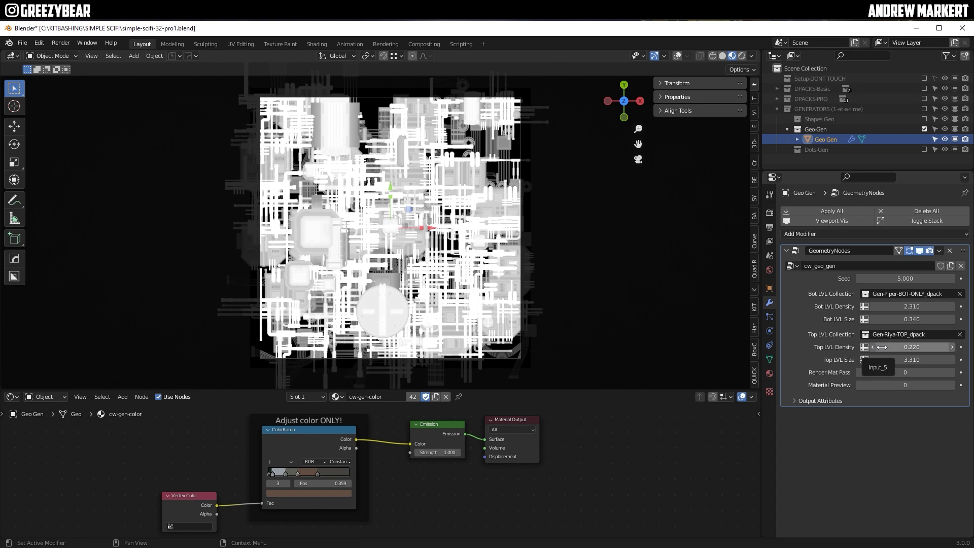
left_click_drag(892, 347, 972, 347)
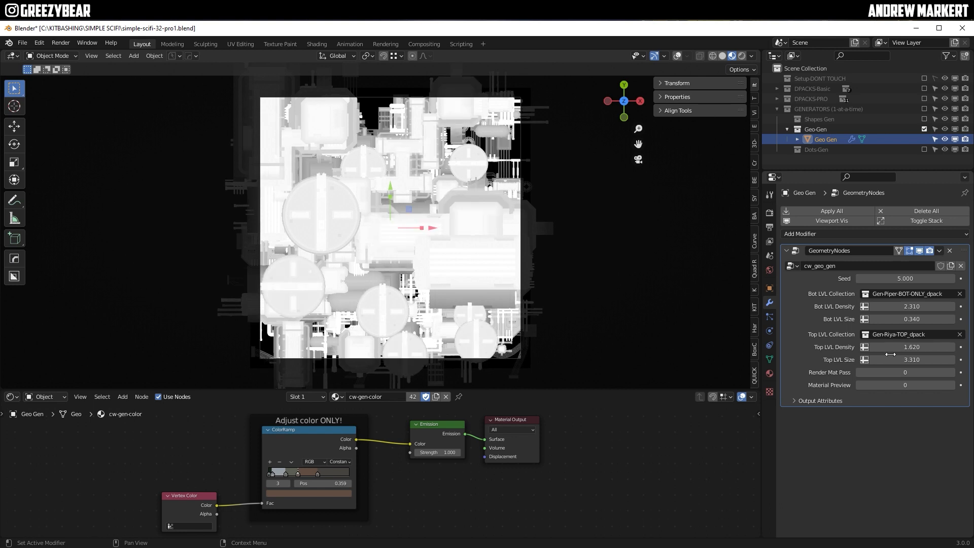
left_click_drag(913, 360, 848, 360)
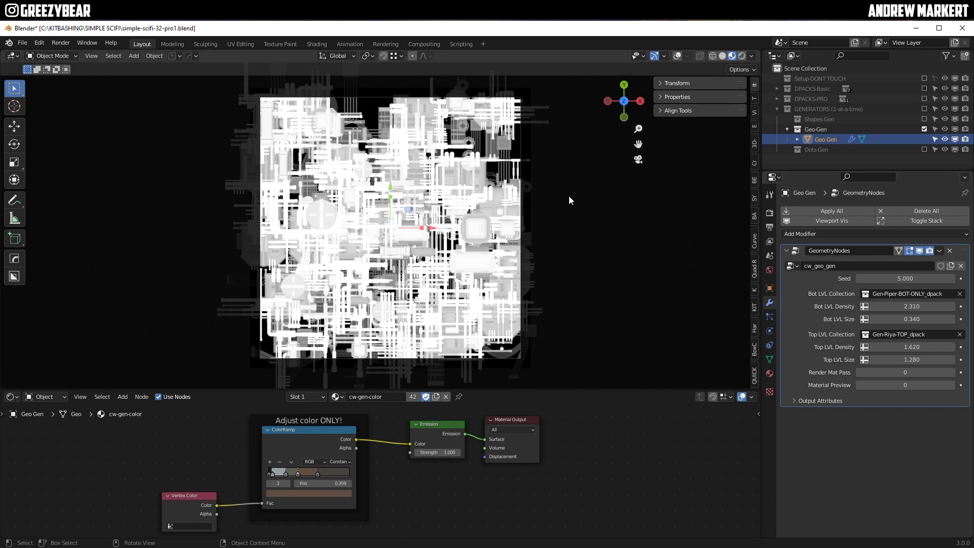
Examine the denser pipe geometry in solid shading from several angles, then restore the camera view and material preview shading
left_click(722, 57)
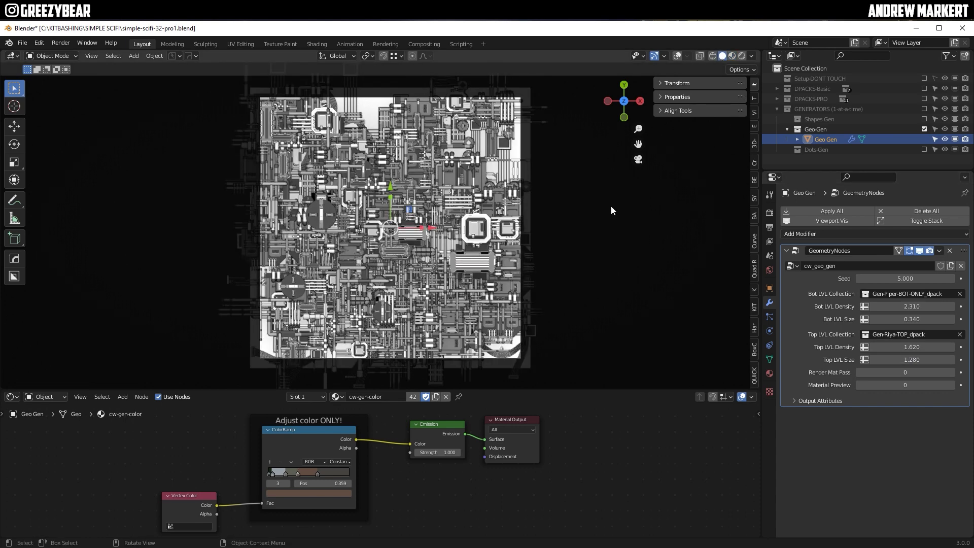
middle_click_drag(461, 312, 441, 235)
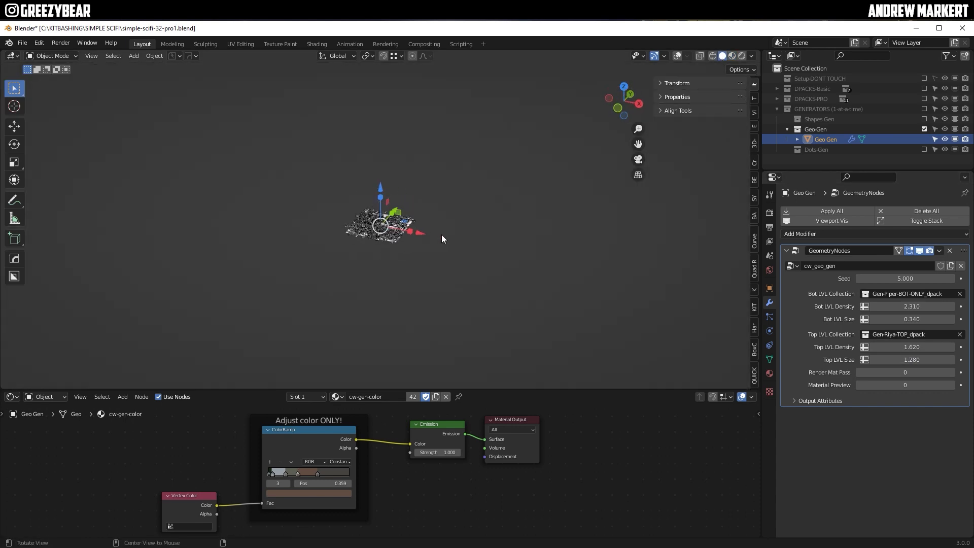
scroll(360, 217, "up", 9)
scroll(358, 218, "up", 3)
middle_click_drag(356, 220, 410, 211)
scroll(439, 242, "up", 3)
scroll(431, 233, "down", 3)
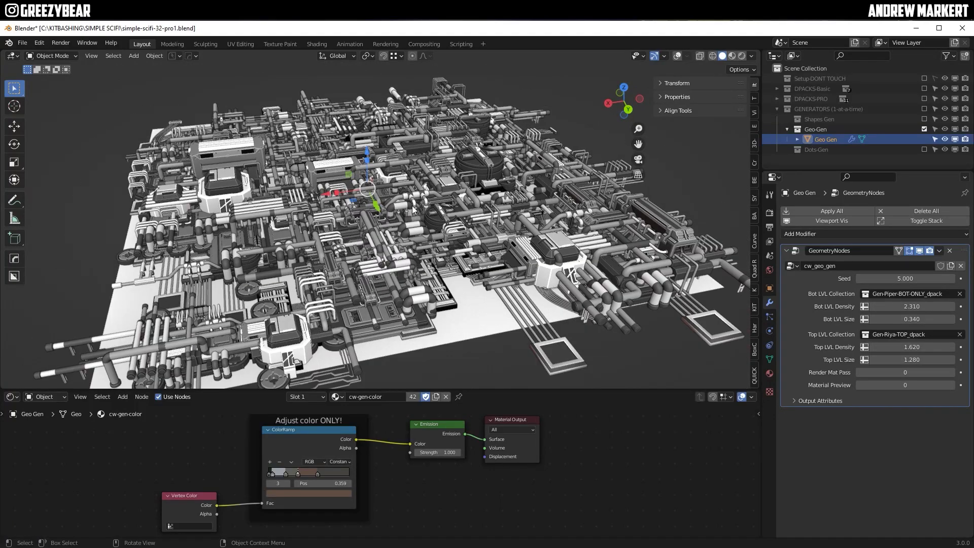
key("KP_0")
left_click(732, 56)
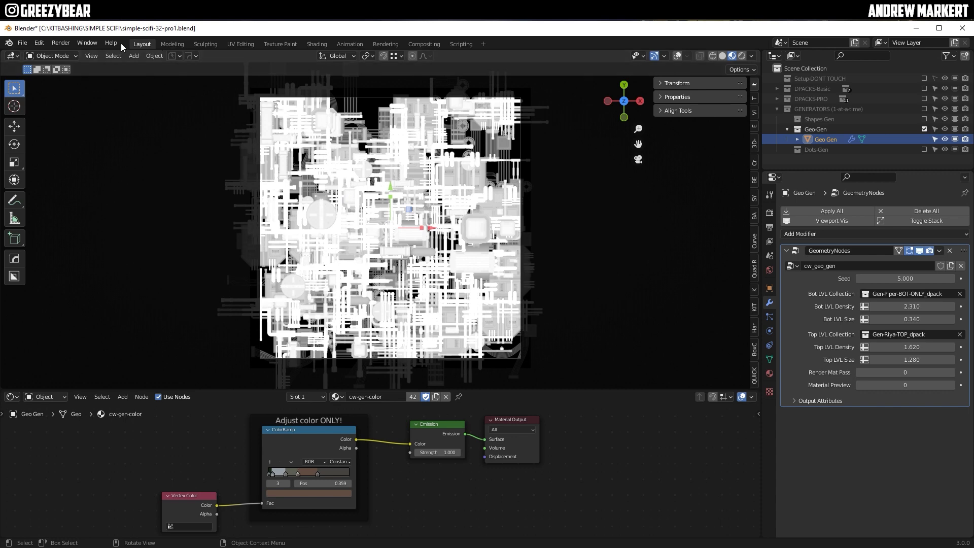
Save the scene over the existing file simple-scifi-32-pro2.blend in the SIMPLE SCIFI folder
left_click(22, 43)
left_click(35, 120)
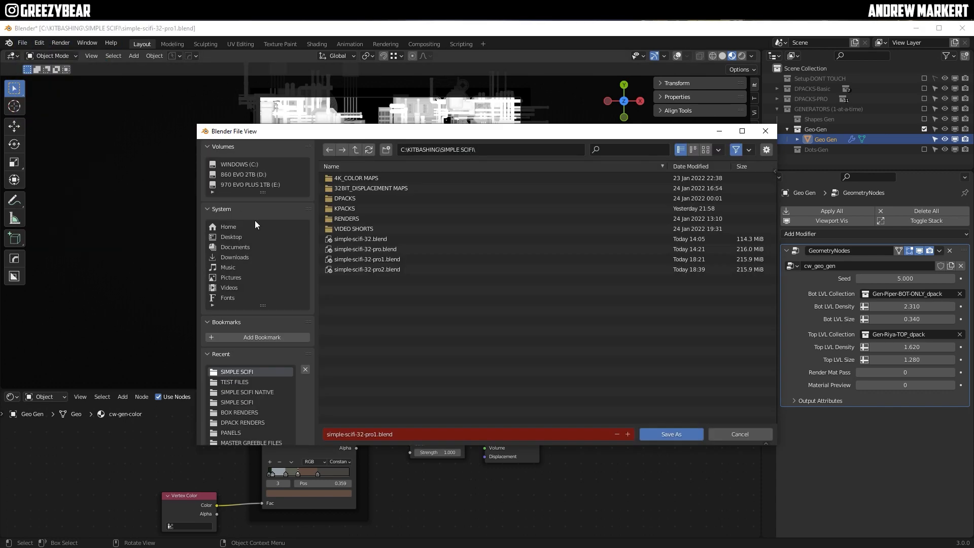
left_click(388, 269)
left_click(672, 434)
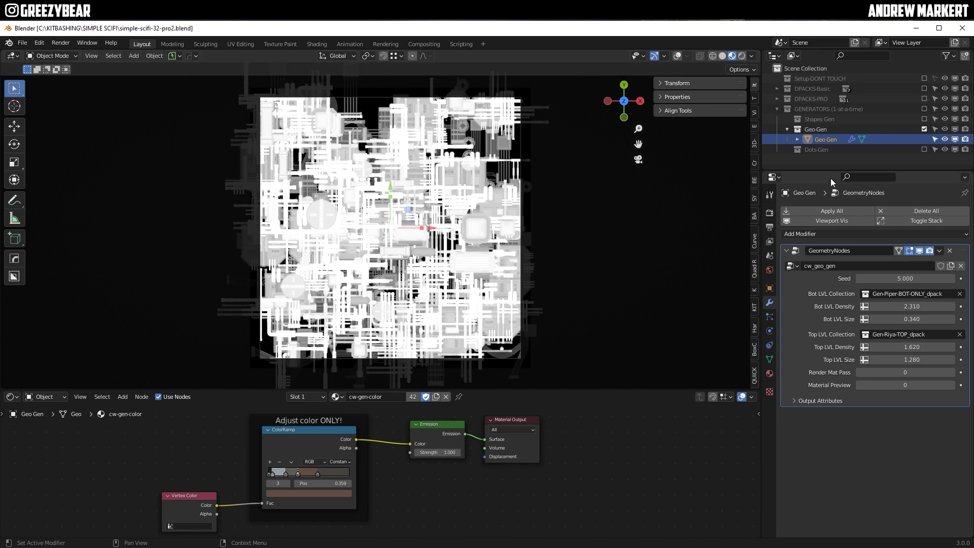
Exclude the Geo-Gen collection, enable the Shapes Gen collection instead, and select the Shapes Gen object
left_click(924, 128)
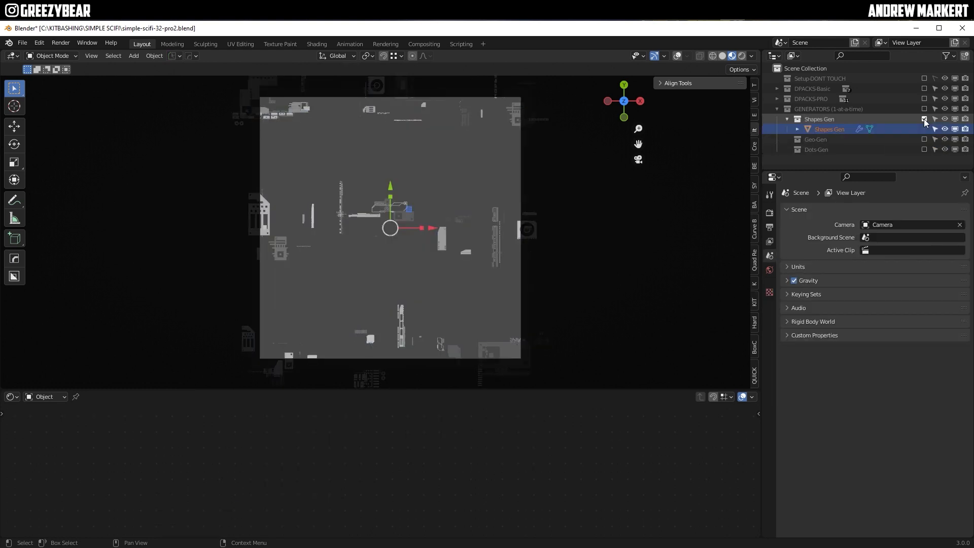
left_click(827, 129)
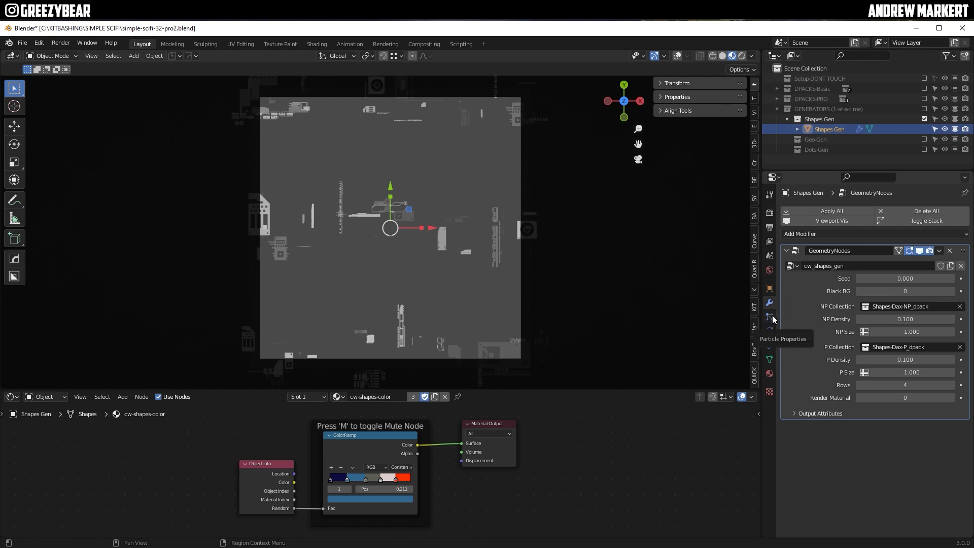
Set Shapes Gen's Render Material to 1, NP Density to 0.270, NP Size to 1.300, P Density to 0.250 and P Size to 0.900
left_click(891, 398)
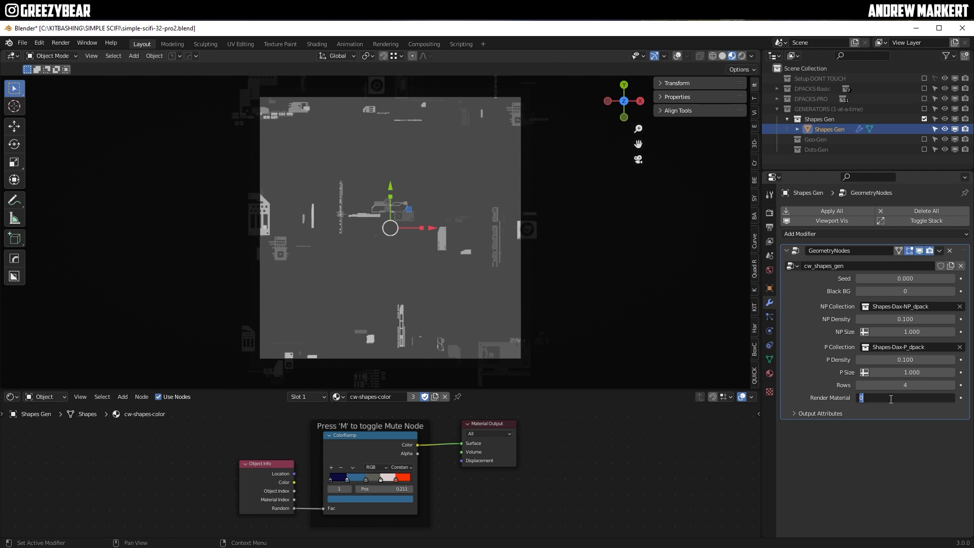
key("Return")
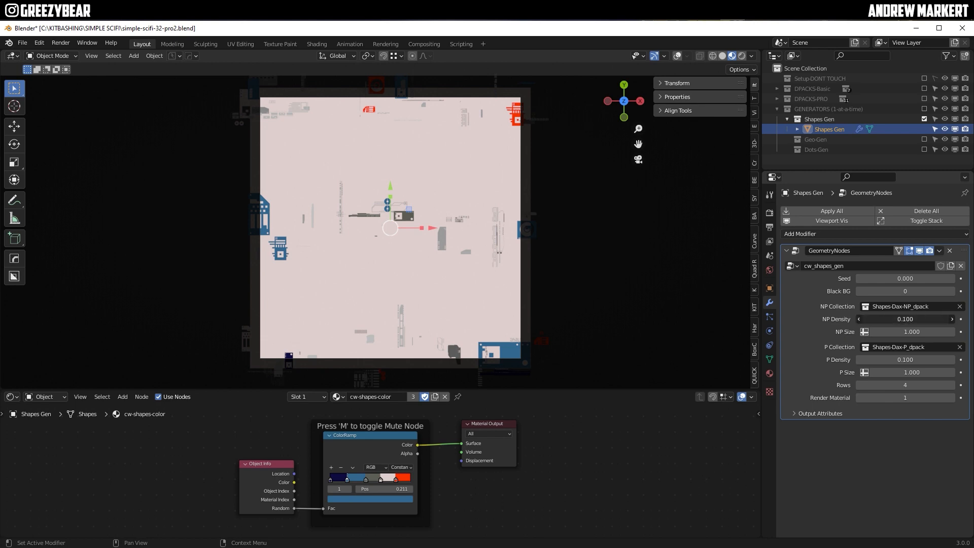
left_click_drag(905, 318, 908, 371)
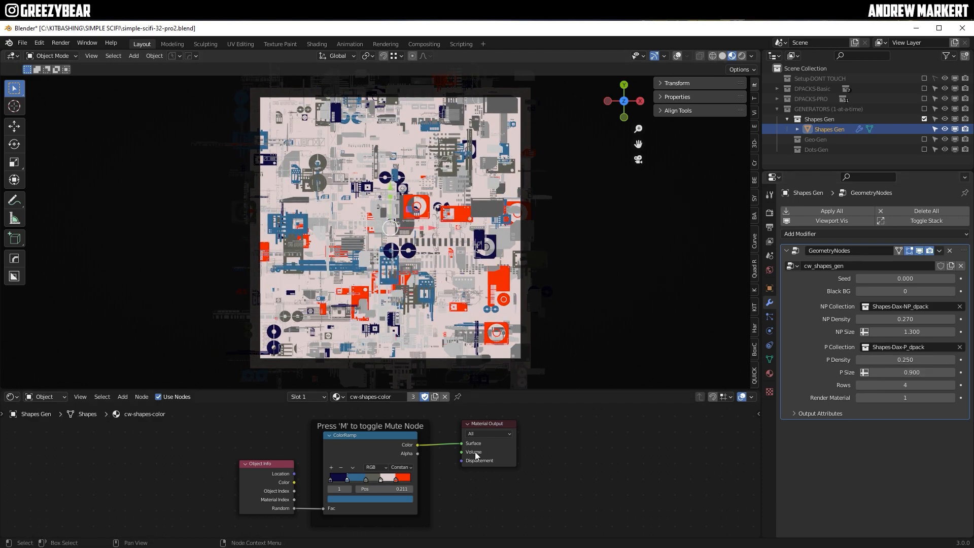
Recolor the last stop of the cw-shapes-color ColorRamp to a light sky blue
left_click(398, 501)
left_click(361, 419)
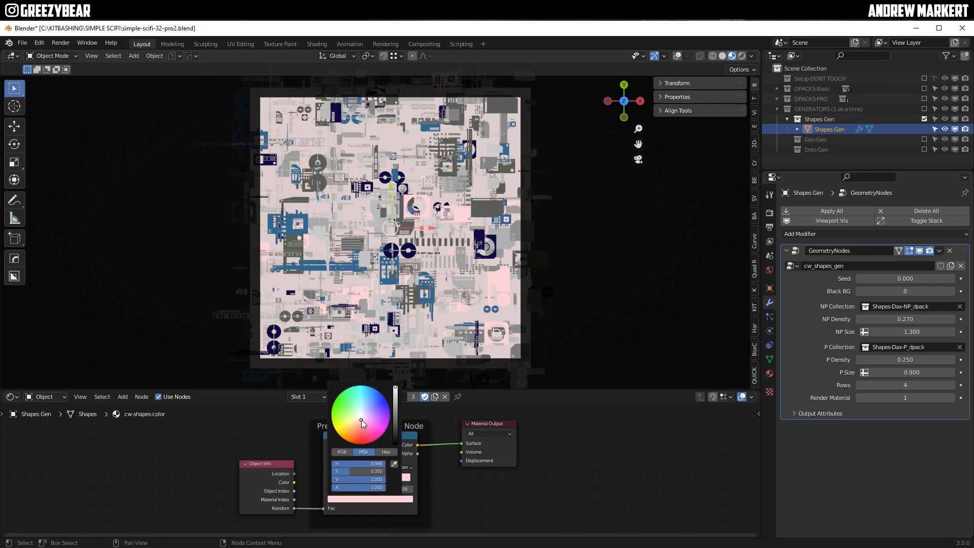
left_click(358, 423)
left_click(365, 413)
left_click(365, 407)
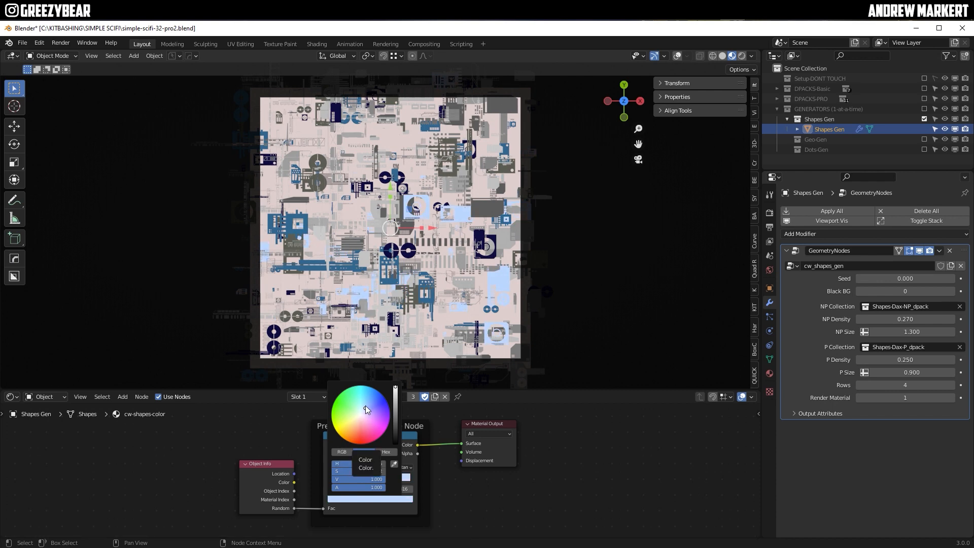
left_click(361, 407)
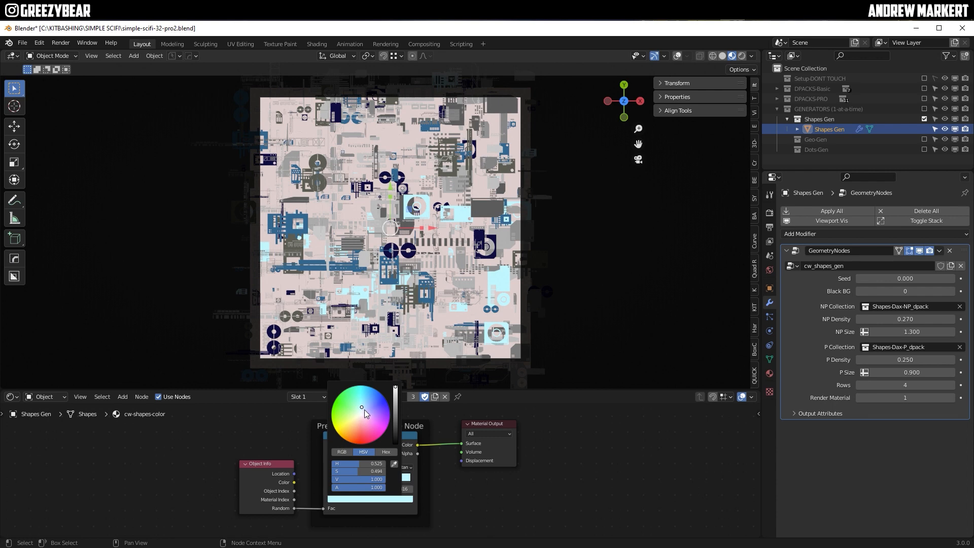
left_click(364, 409)
left_click(364, 406)
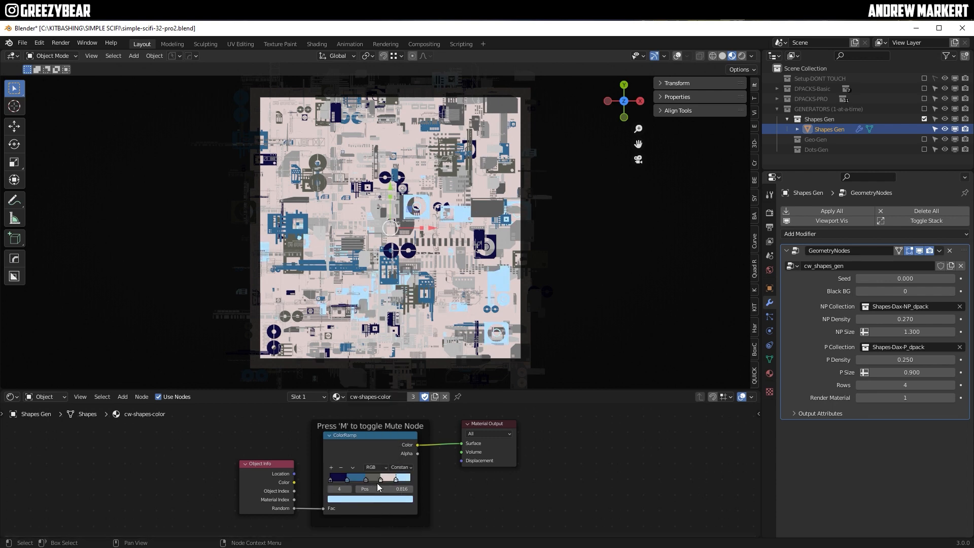
Change the ColorRamp's fourth stop, at position 0.627, to pure white
left_click(383, 477)
left_click(382, 500)
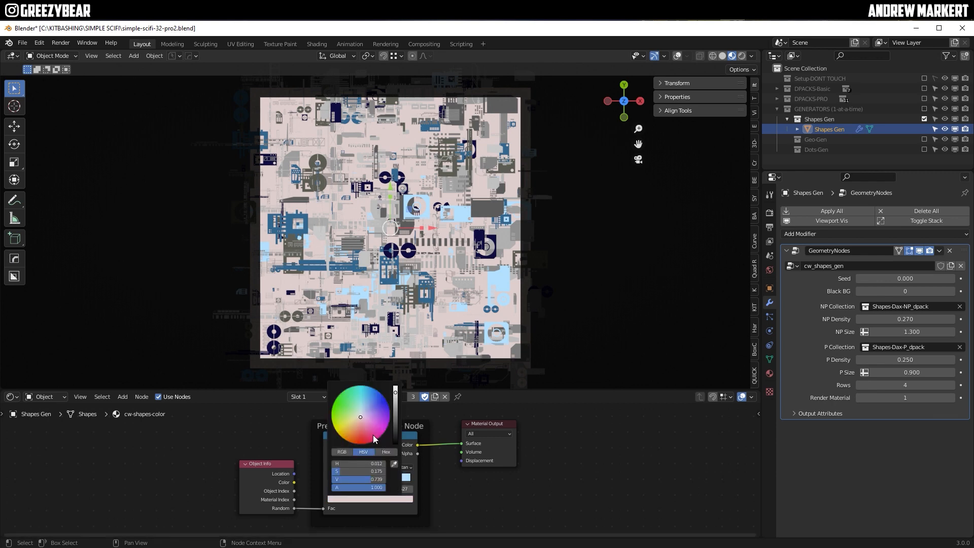
left_click(362, 405)
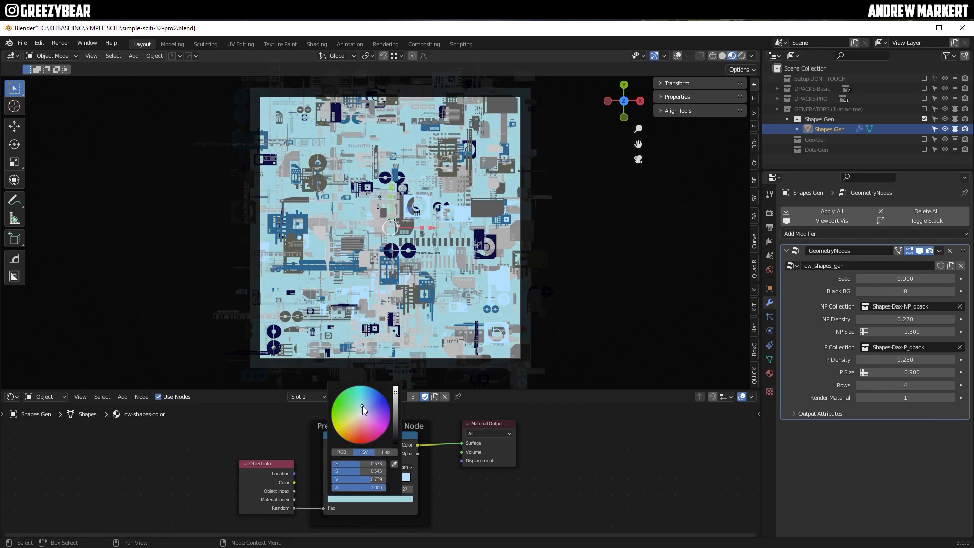
left_click_drag(362, 424, 361, 415)
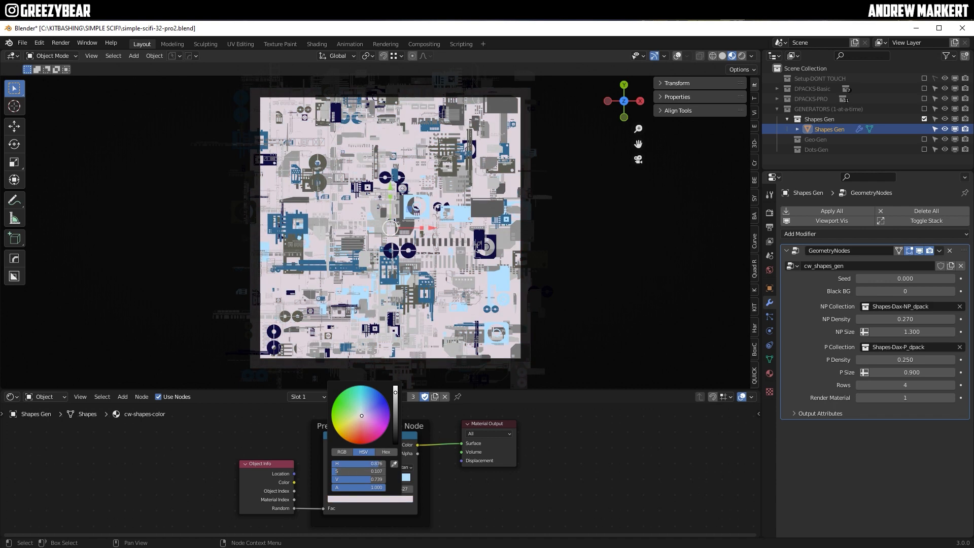
left_click_drag(343, 462, 375, 474)
left_click(394, 464)
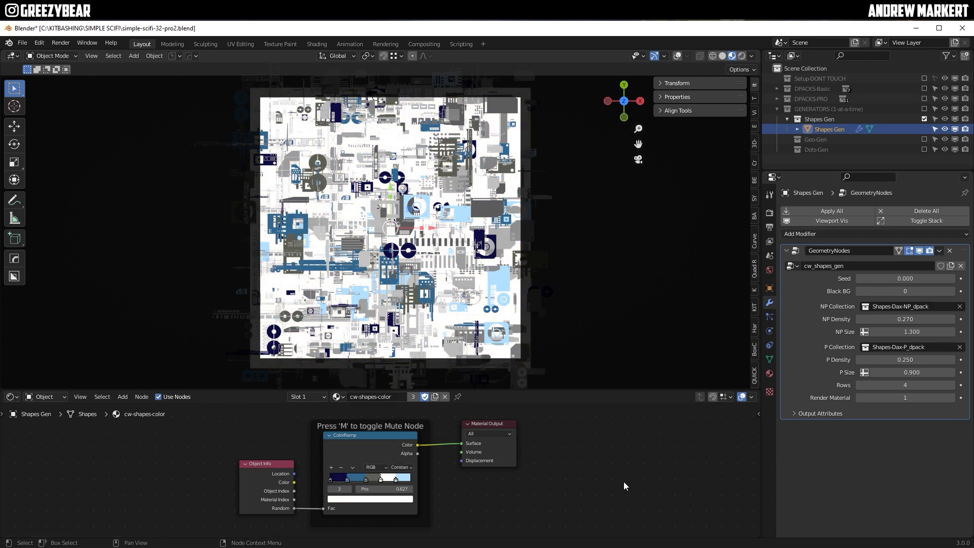
Recolor the ColorRamp's middle stop to a bright peach, RGB about 1.000, 0.579, 0.402
left_click(385, 480)
scroll(355, 422, "up", 5, "ctrl")
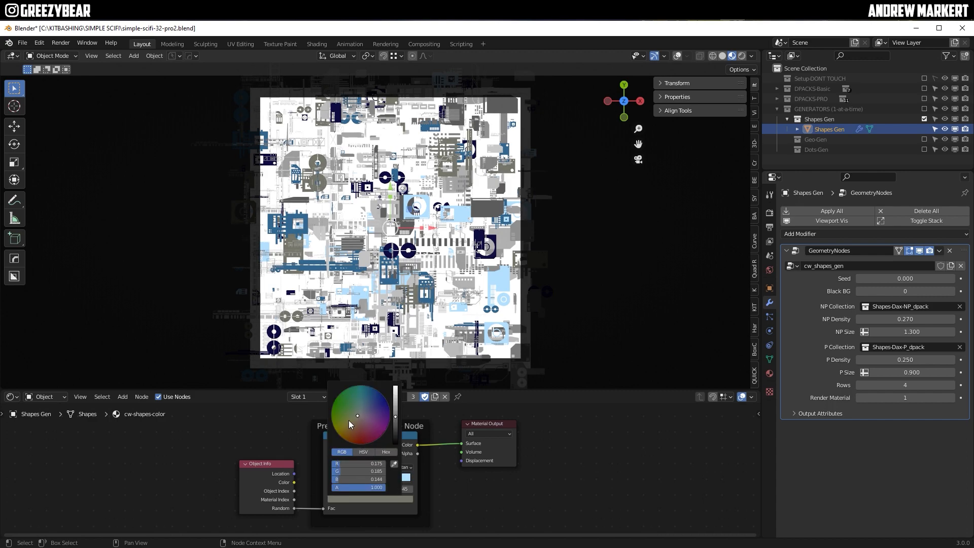
left_click(354, 420)
left_click_drag(353, 420, 357, 424)
scroll(357, 428, "up", 6, "ctrl")
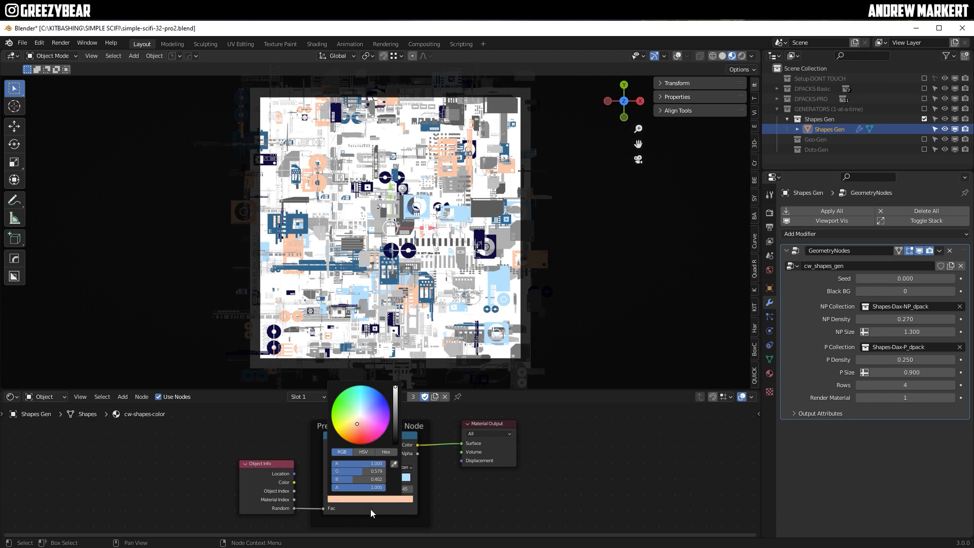
Brighten the ColorRamp's second stop to a vivid blue and recolor its first stop to a light periwinkle purple
left_click(355, 479)
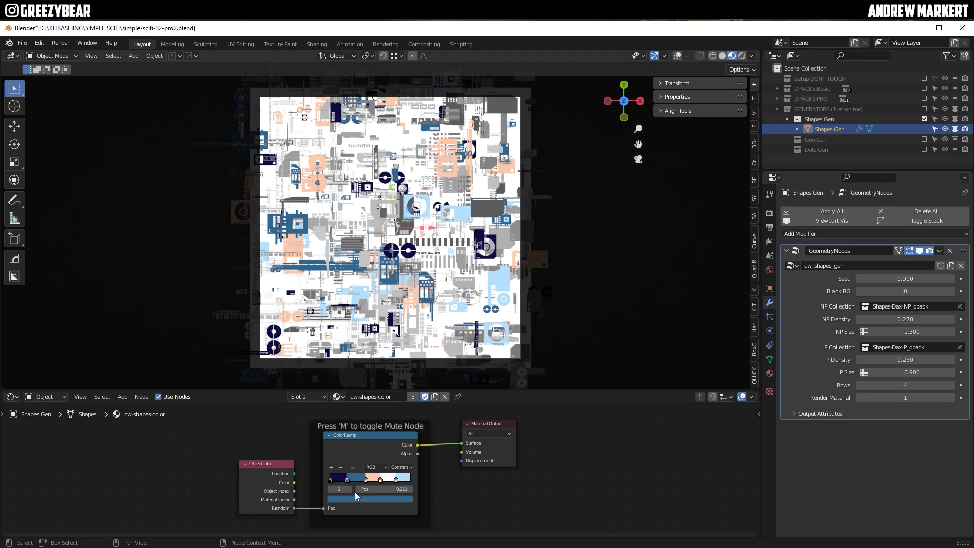
left_click(355, 498)
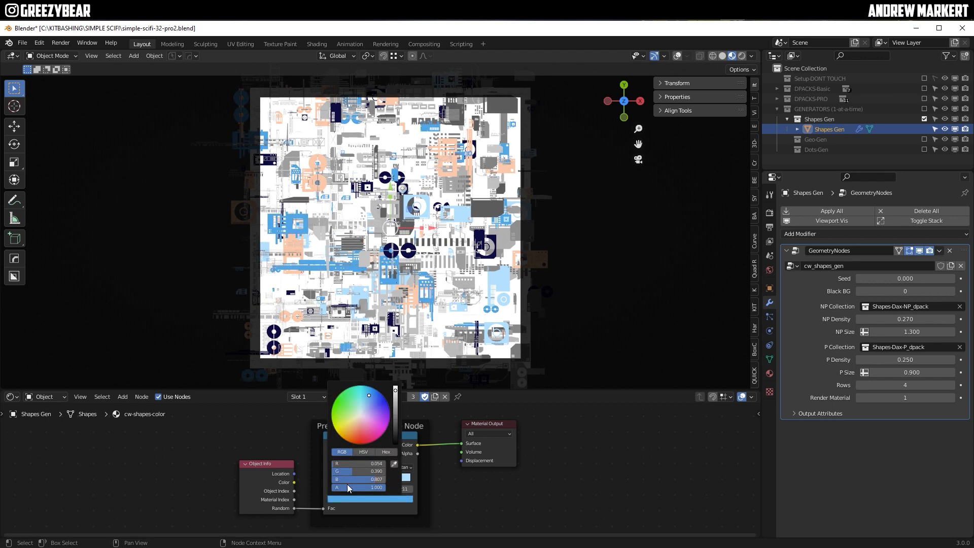
left_click(333, 478)
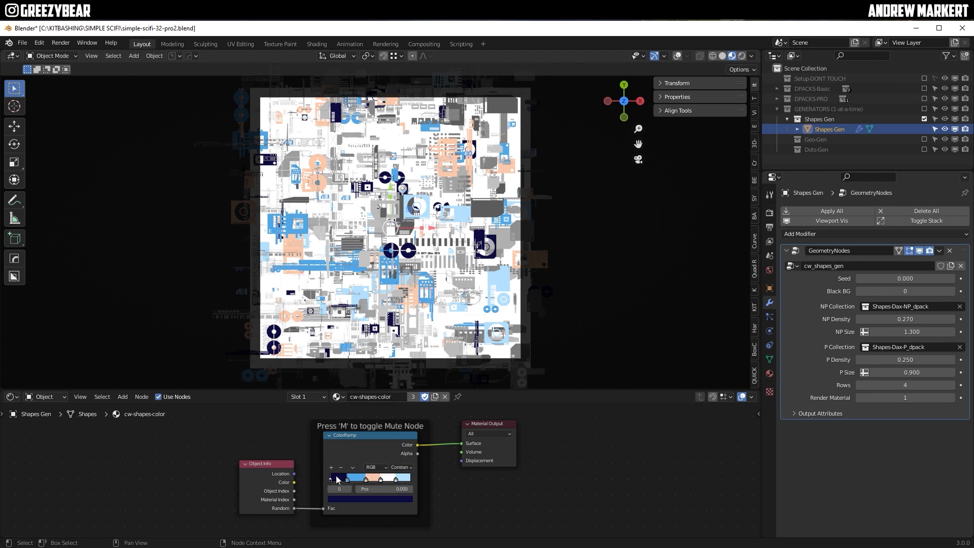
left_click(348, 503)
left_click(349, 501)
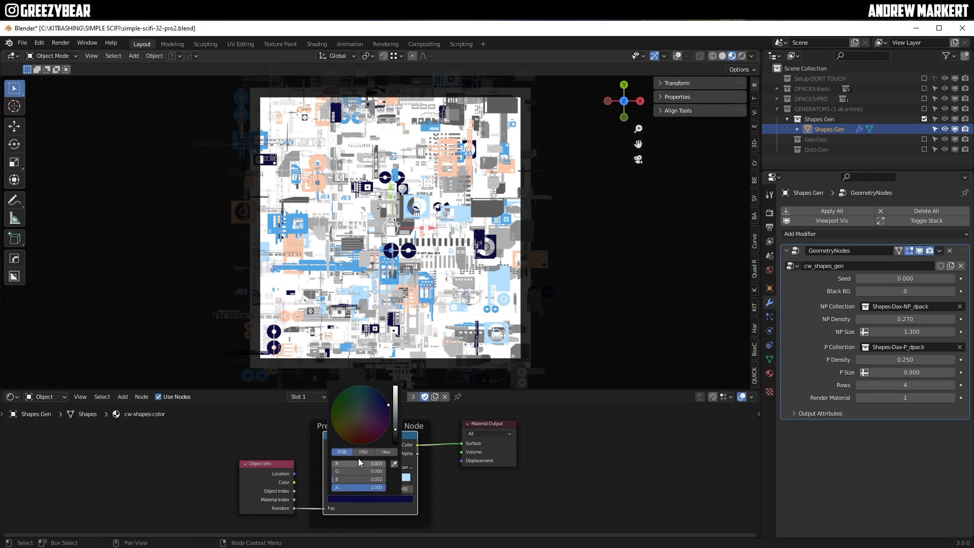
scroll(355, 423, "up", 6)
scroll(353, 422, "up", 4)
mouse_move(352, 422)
left_mouse_down()
mouse_move(382, 423)
mouse_move(373, 403)
left_mouse_up()
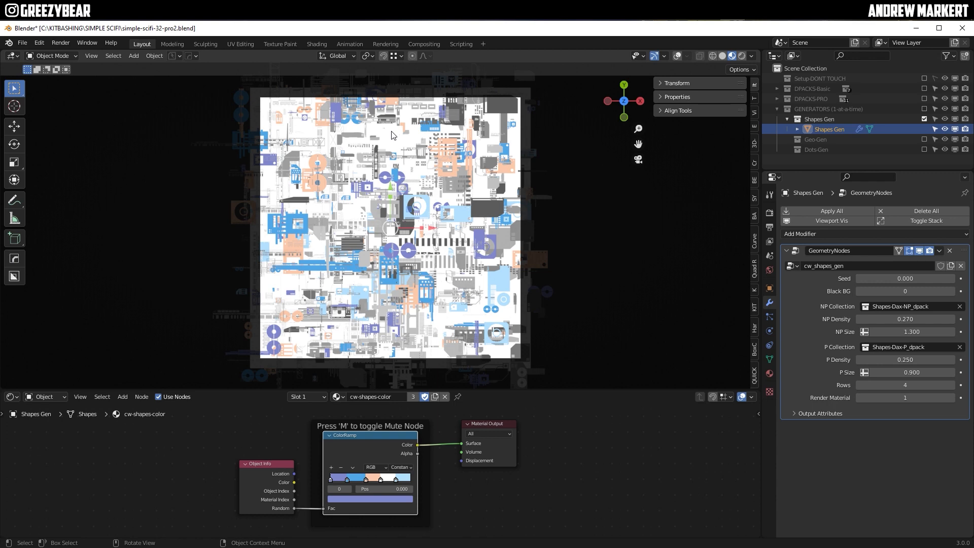
Render the shapes pattern and save it as an 8-bit PNG over colormap.png in the SIMPLE SCIFI folder, then close the render window
left_click(769, 227)
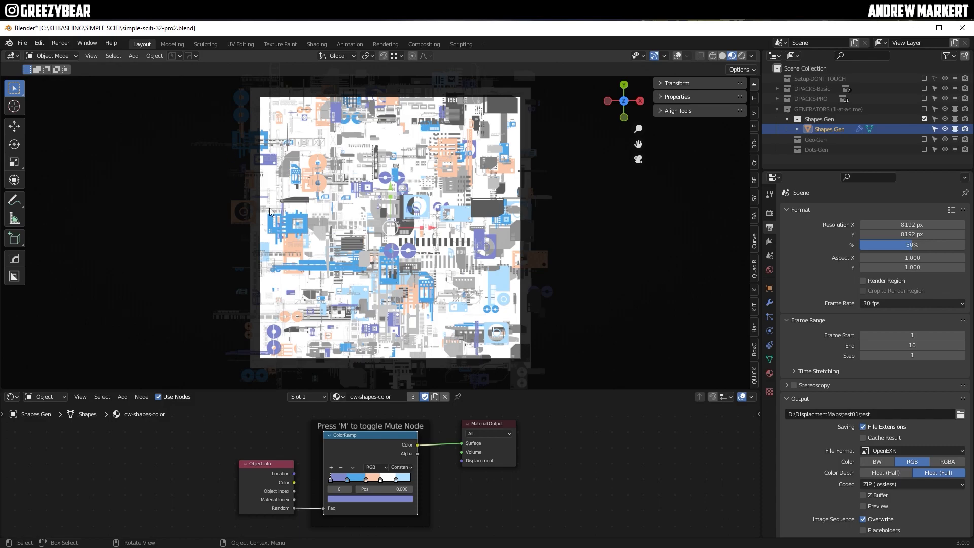
key("F12")
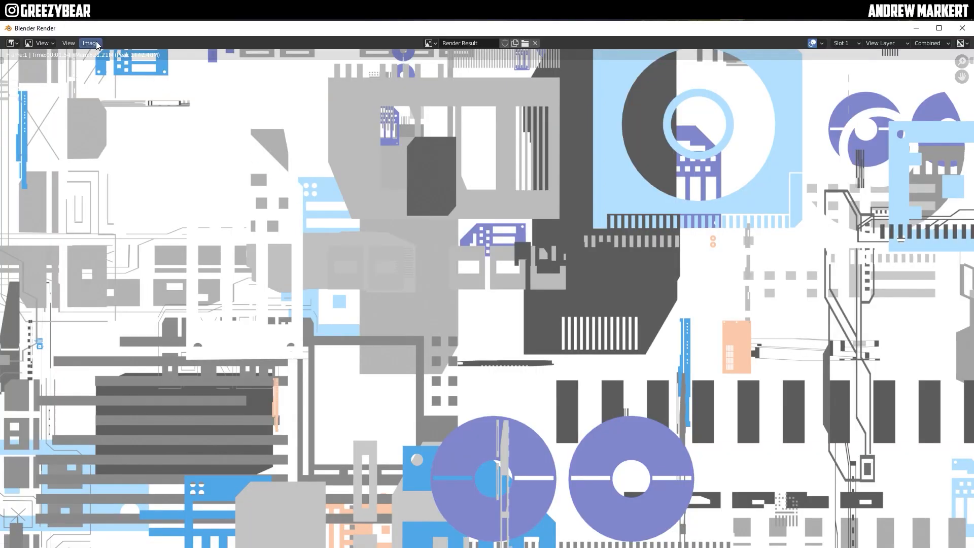
left_click(92, 43)
left_click(111, 105)
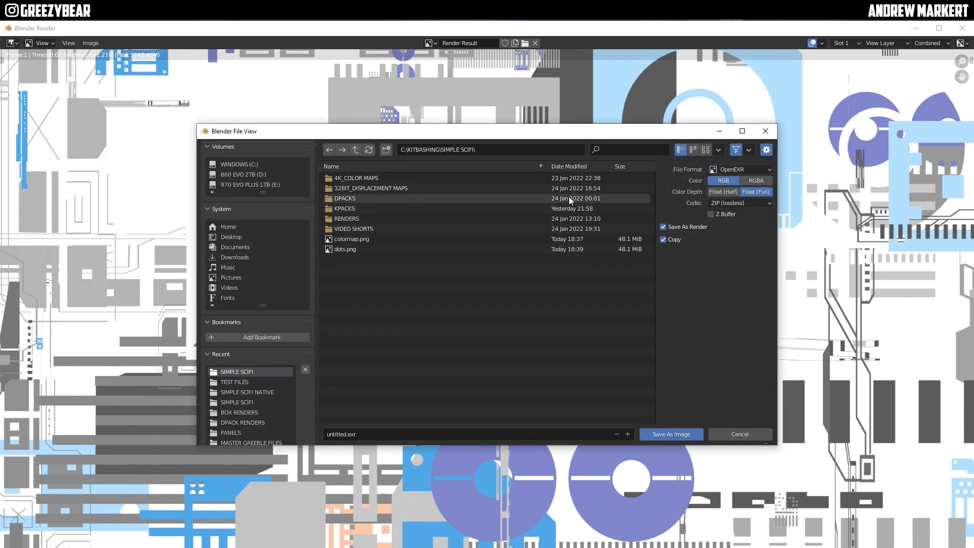
left_click(729, 169)
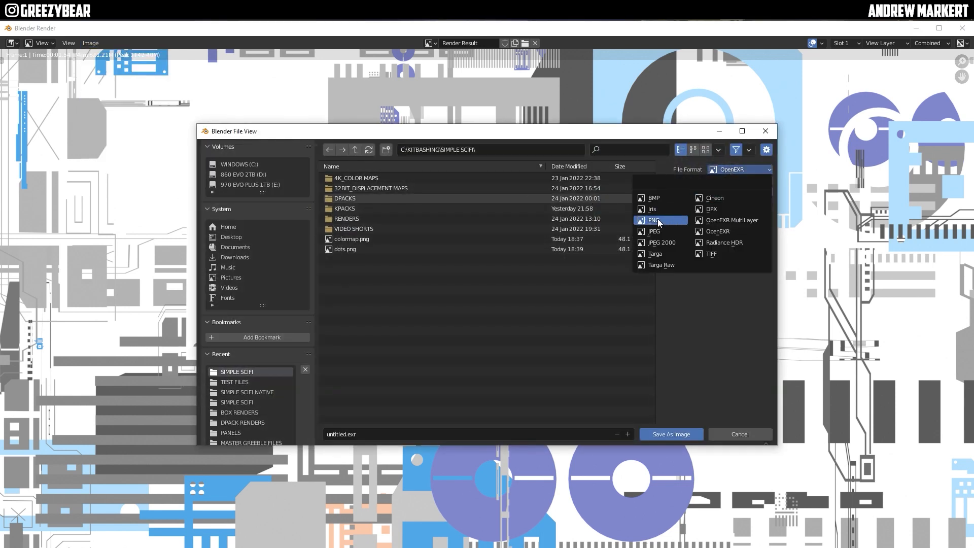
left_click(658, 218)
left_click(723, 191)
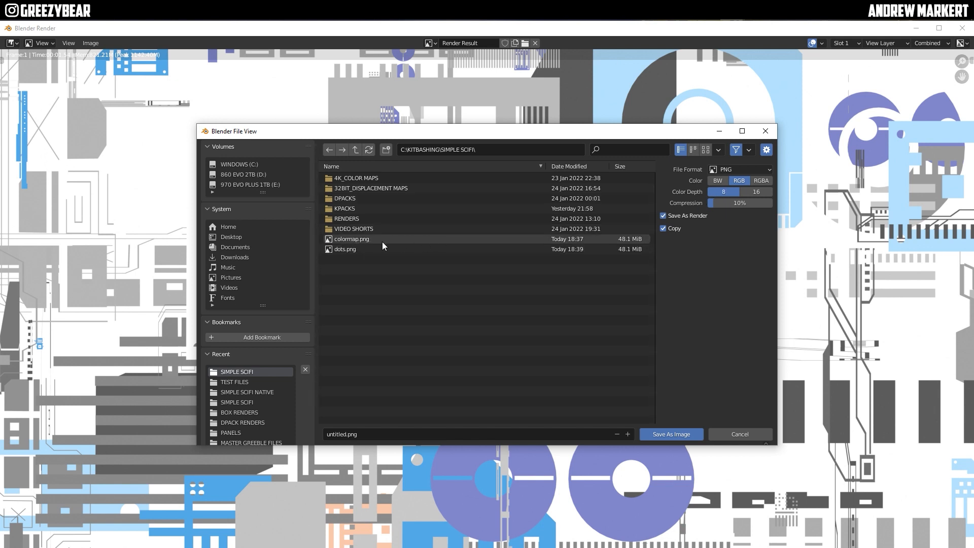
left_click(354, 239)
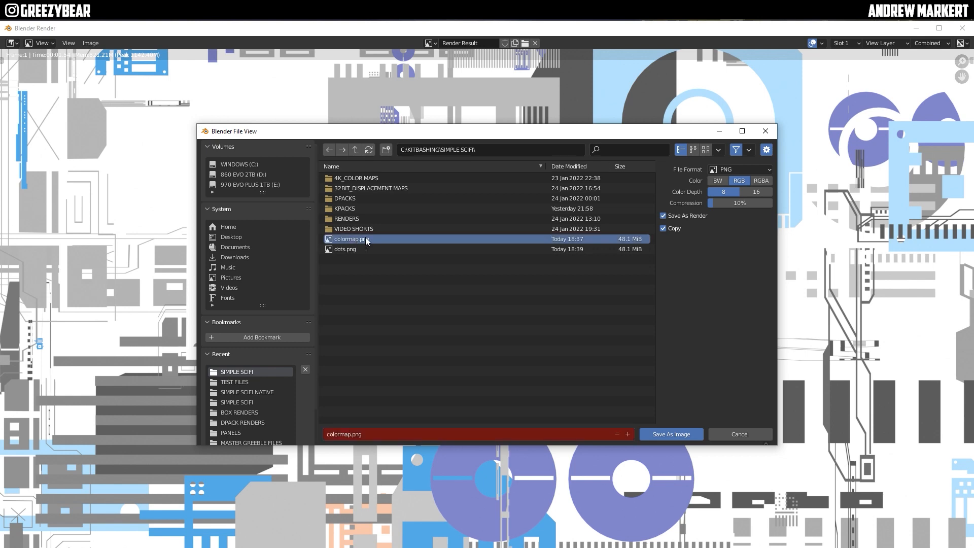
left_click(672, 434)
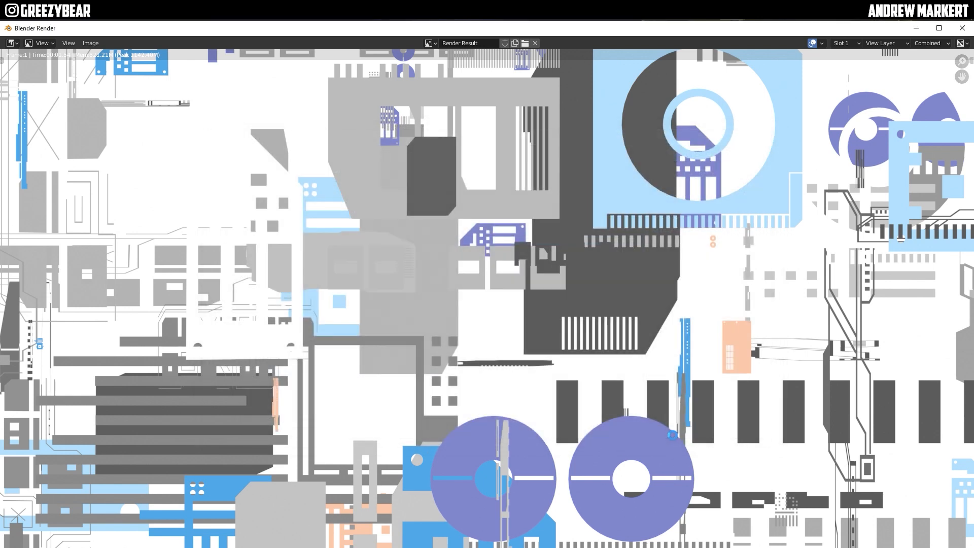
left_click(963, 28)
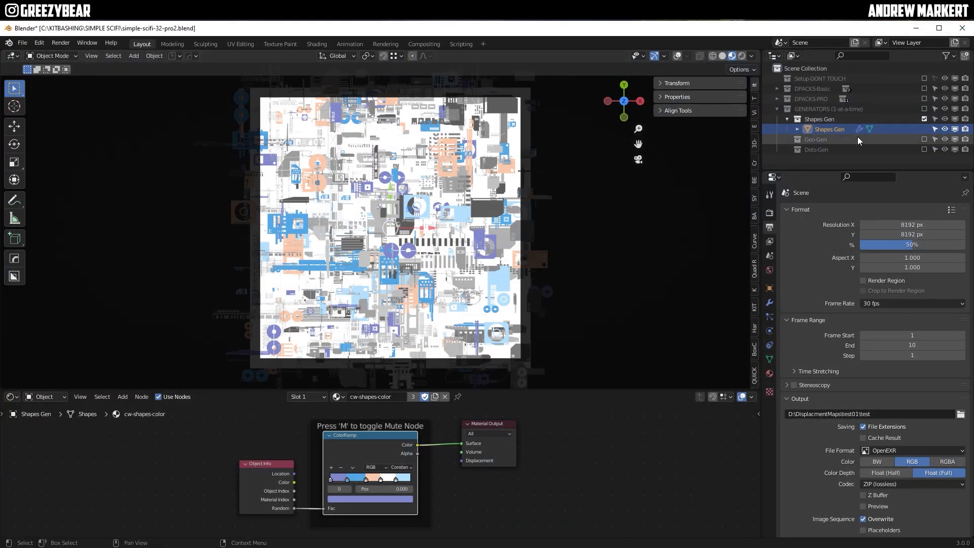
Exclude the Shapes Gen collection, enable the Dots-Gen collection instead, and select the Dots Gen object
left_click(923, 118)
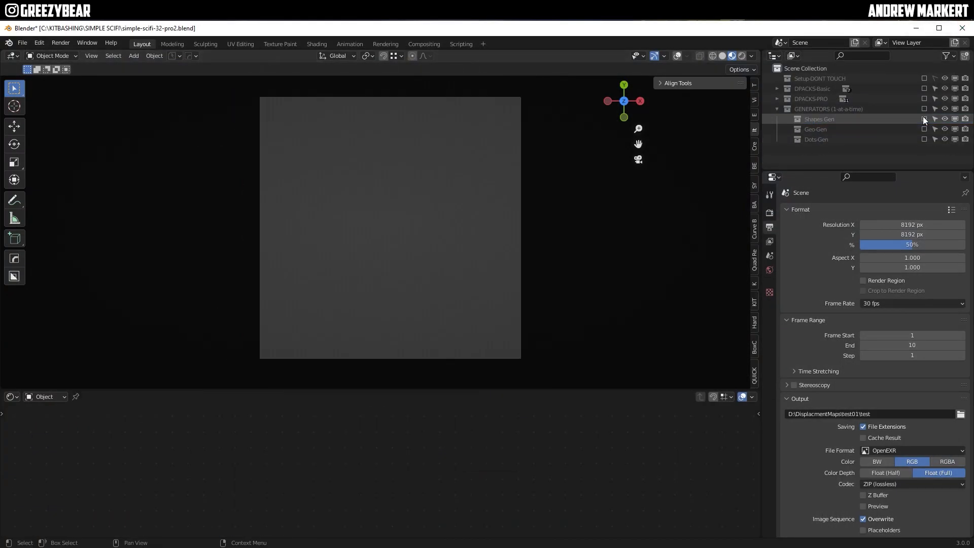
left_click(924, 139)
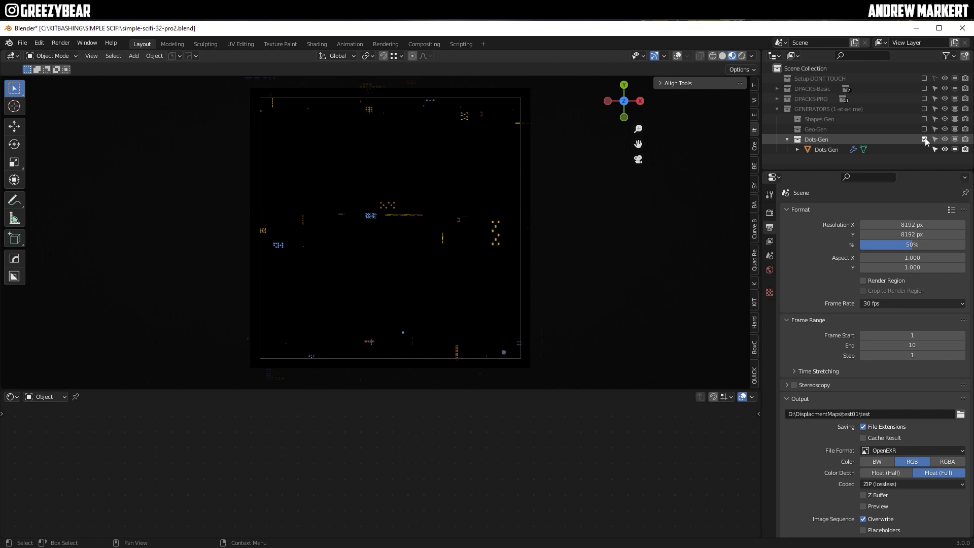
left_click(806, 148)
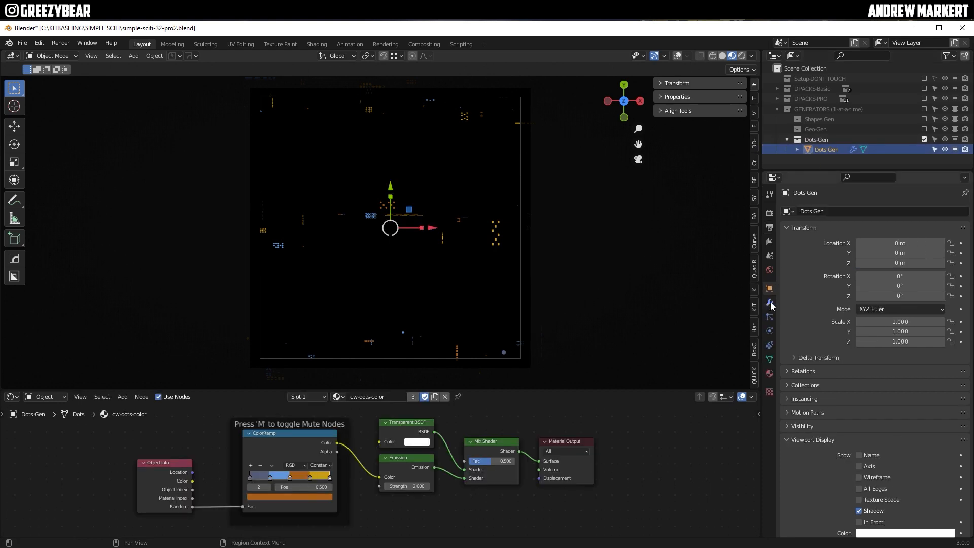
Set Dots Gen's NP Density and P Density to 0.150, NP Size to 0.440 and P Size to 0.390
left_click(770, 303)
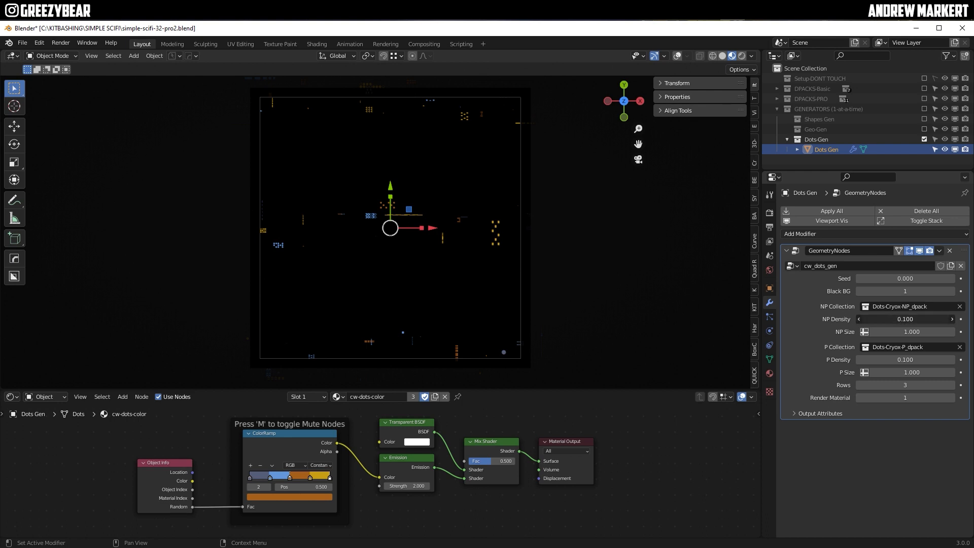
left_click_drag(889, 319, 895, 372)
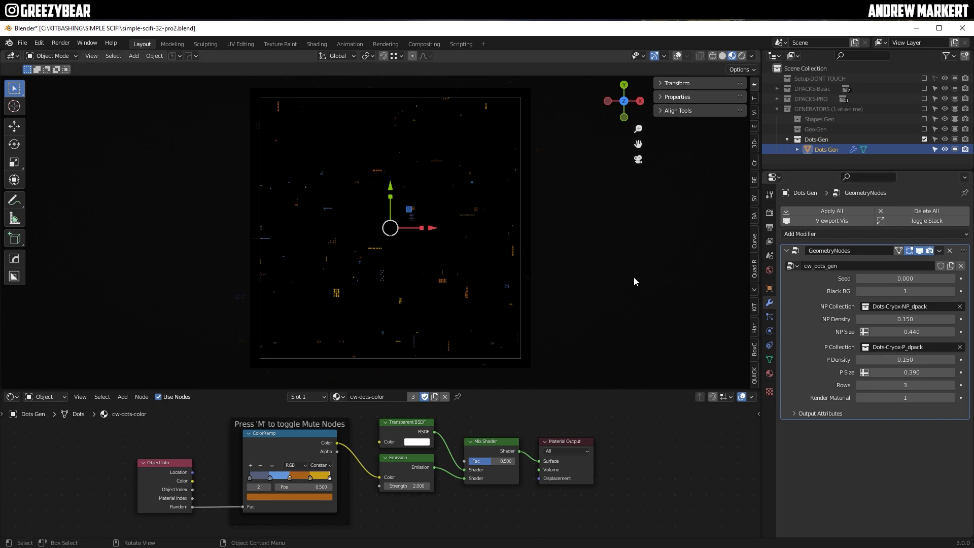
Render the dots pattern and save it as a PNG over dots.png in the SIMPLE SCIFI folder, then close the render window
key("F12")
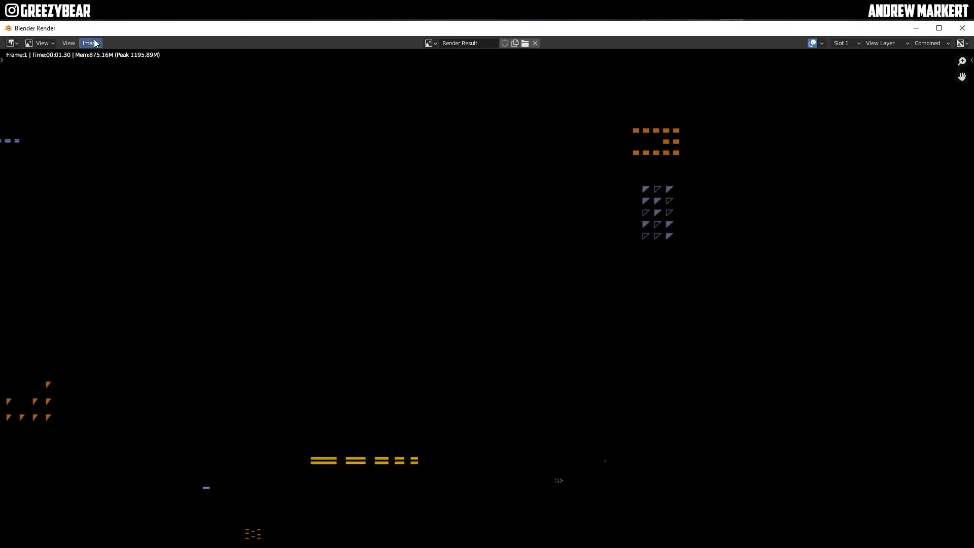
left_click(90, 43)
left_click(107, 103)
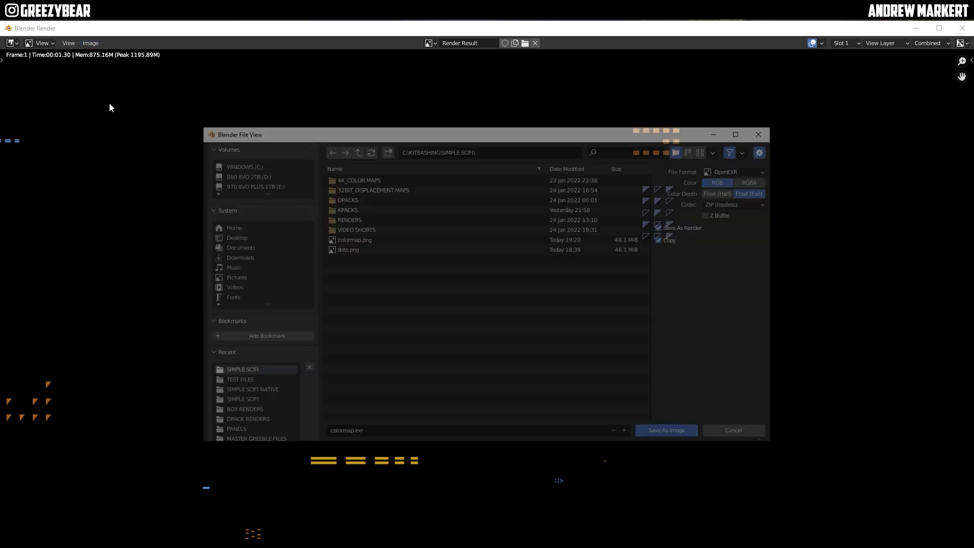
left_click(741, 170)
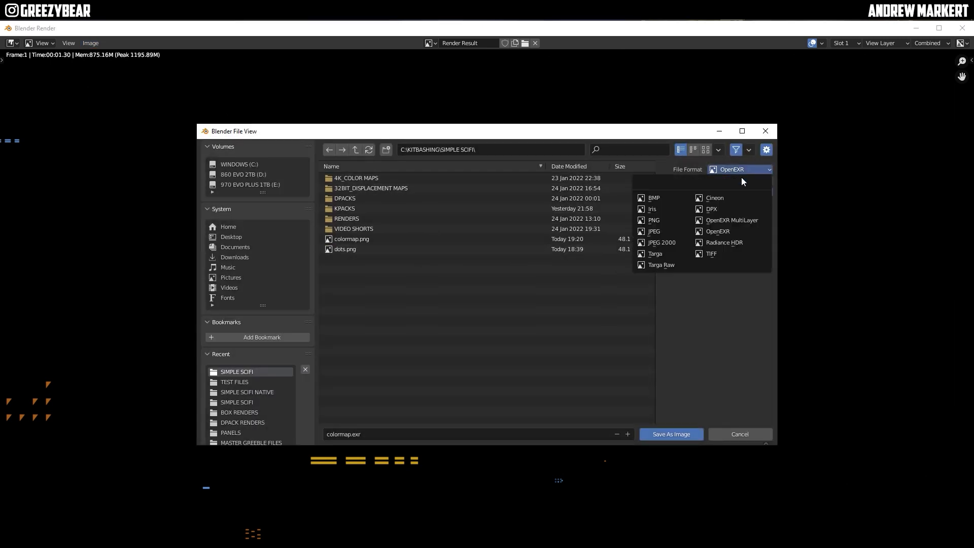
left_click(654, 219)
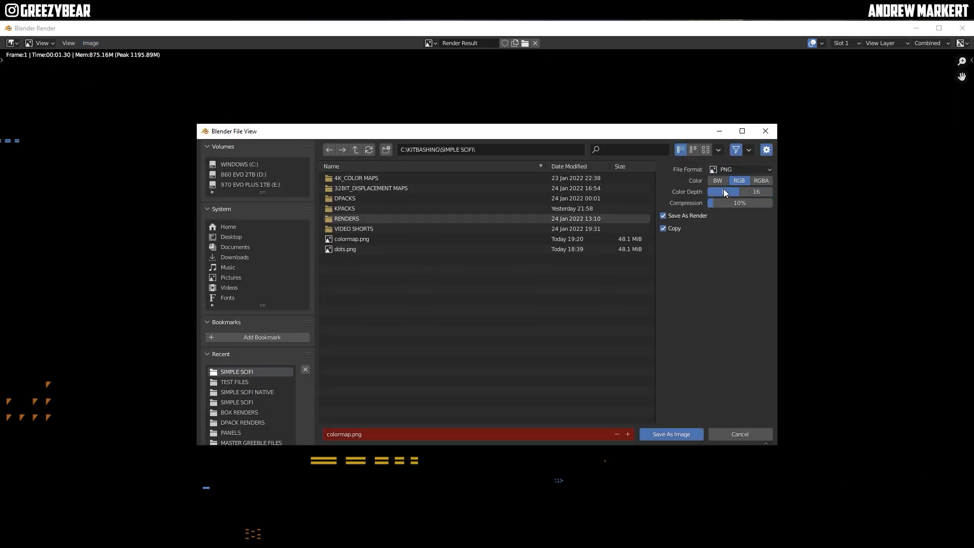
left_click(346, 249)
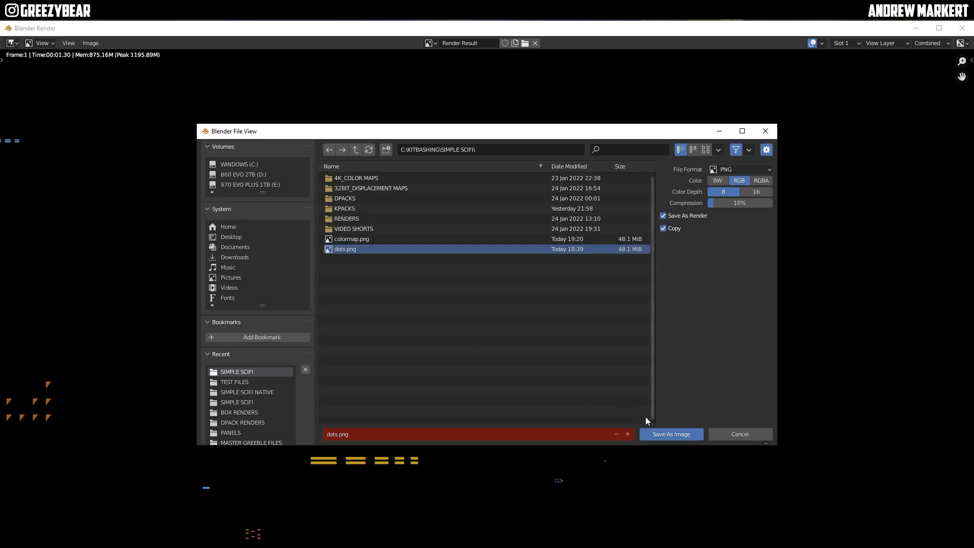
left_click(670, 434)
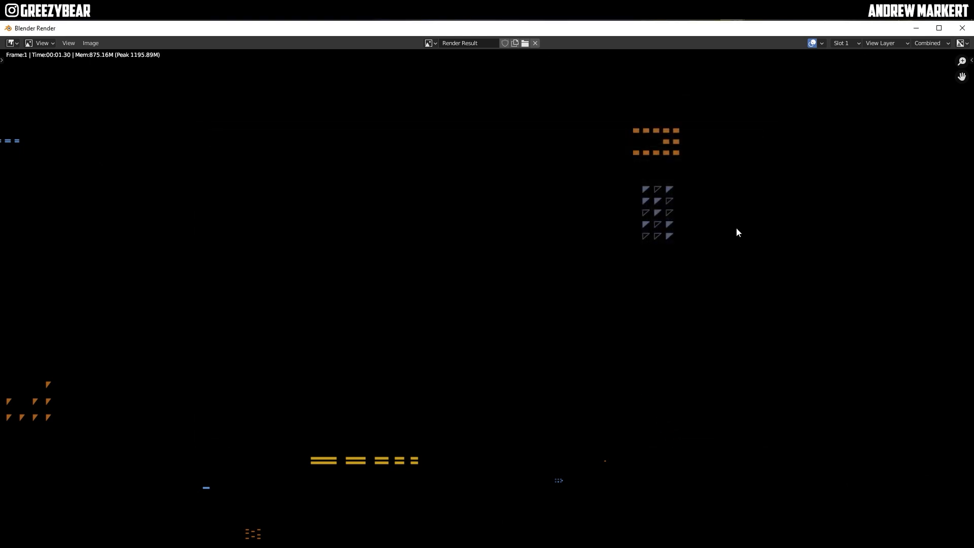
left_click(964, 30)
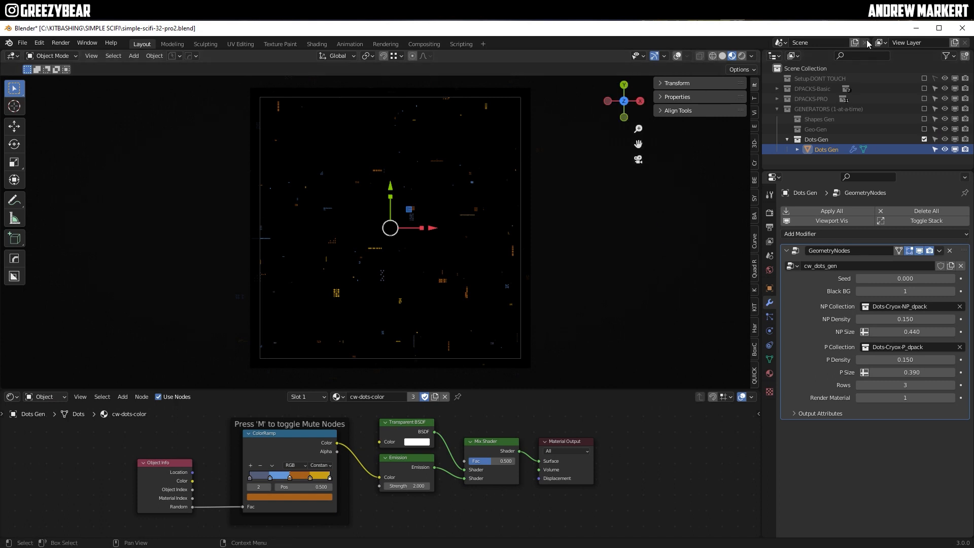
Exclude the Dots-Gen collection, enable the Geo-Gen collection instead, and save the blend file
left_click(925, 139)
left_click(924, 129)
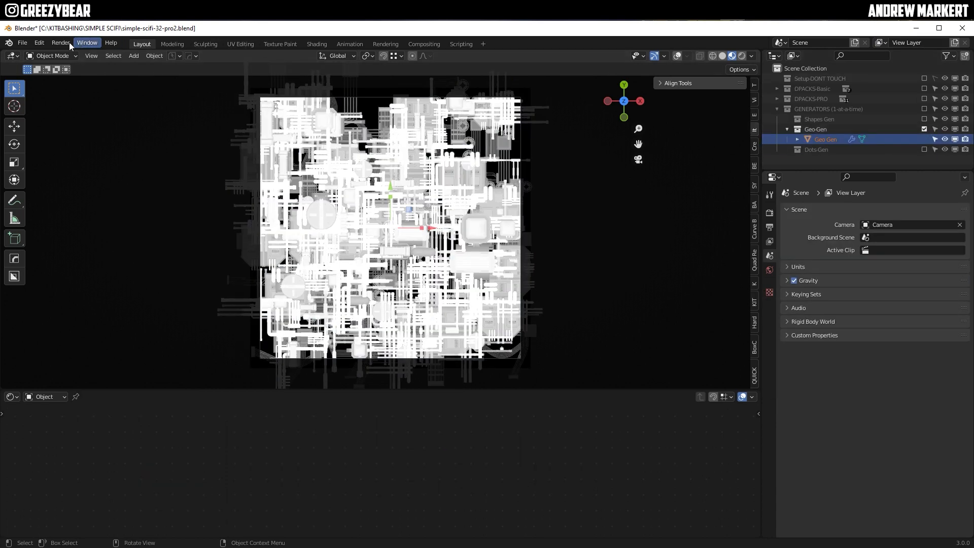
left_click(22, 43)
left_click(35, 110)
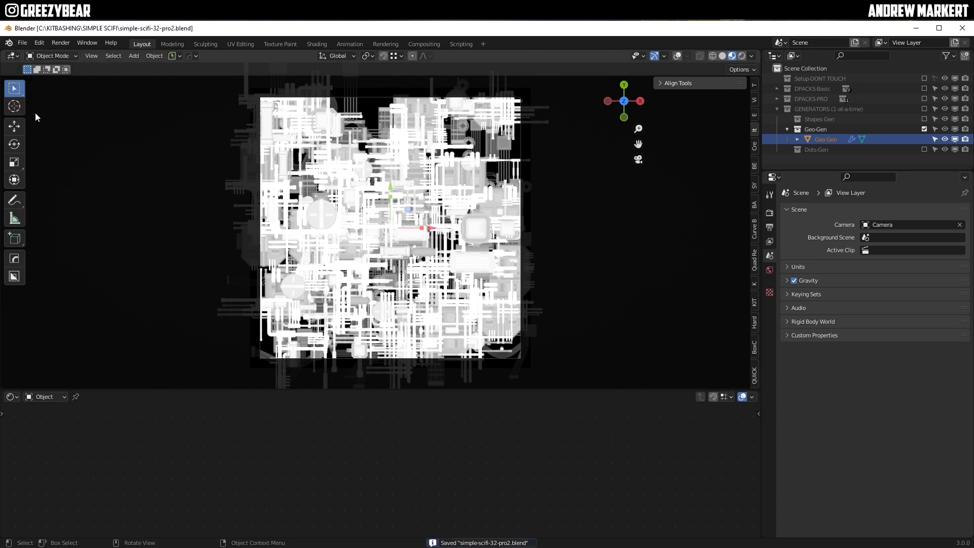
Start a new file and append the Geo-Gen collection from simple-scifi-32-pro2.blend in the SIMPLE SCIFI folder
left_click(23, 43)
mouse_move(103, 54)
left_click(141, 56)
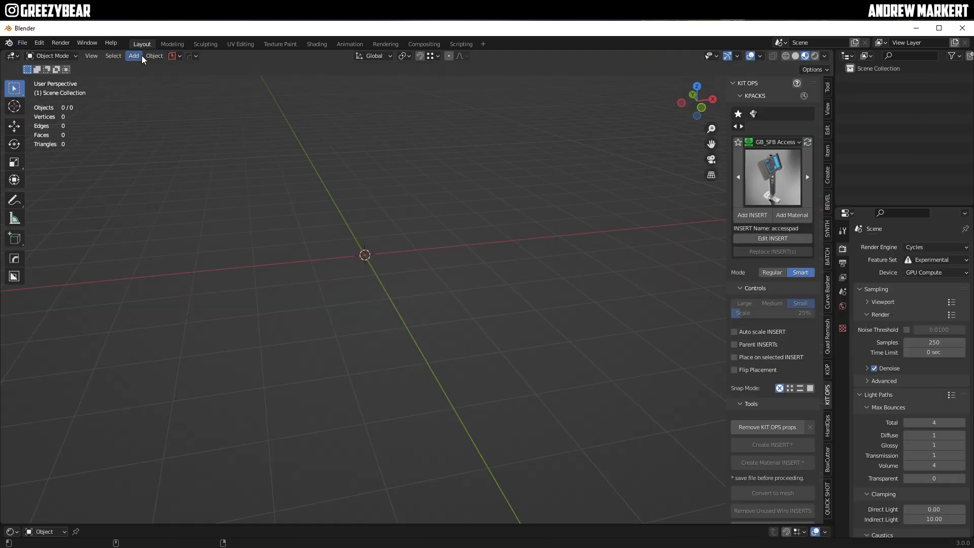
left_click(22, 42)
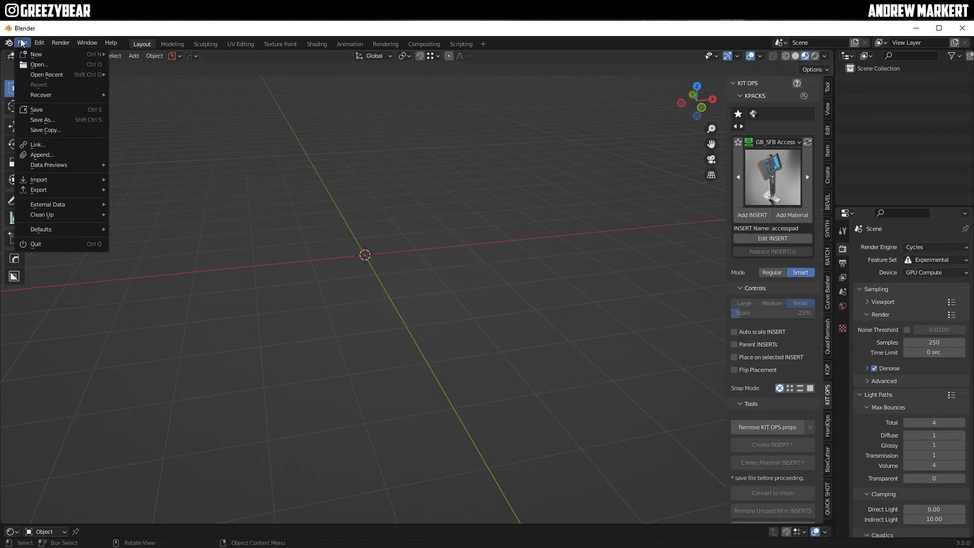
left_click(36, 154)
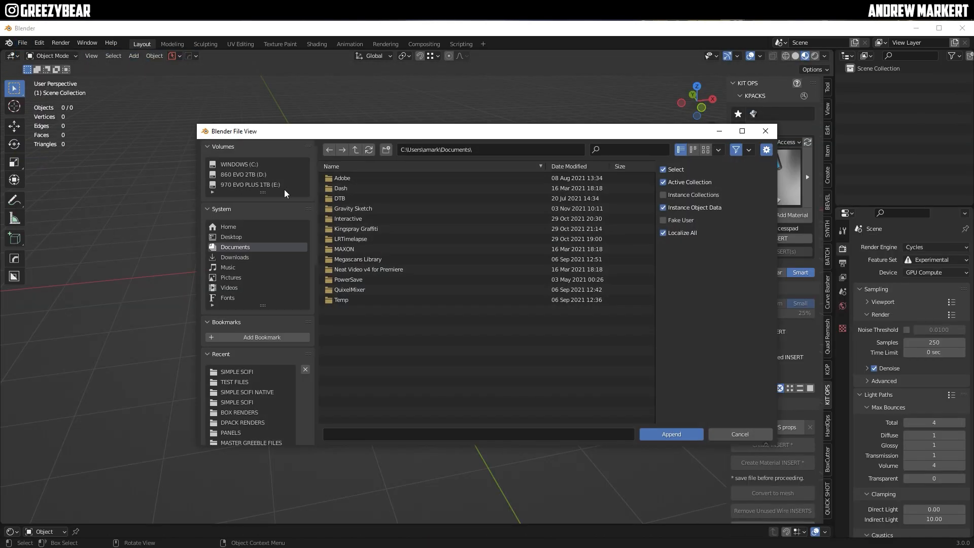
left_click(261, 371)
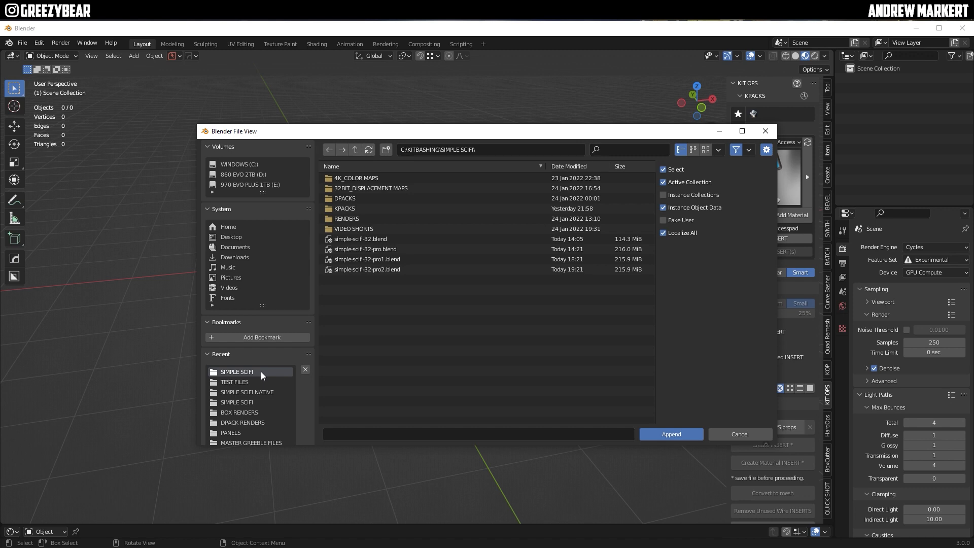
left_click(374, 269)
left_click(674, 434)
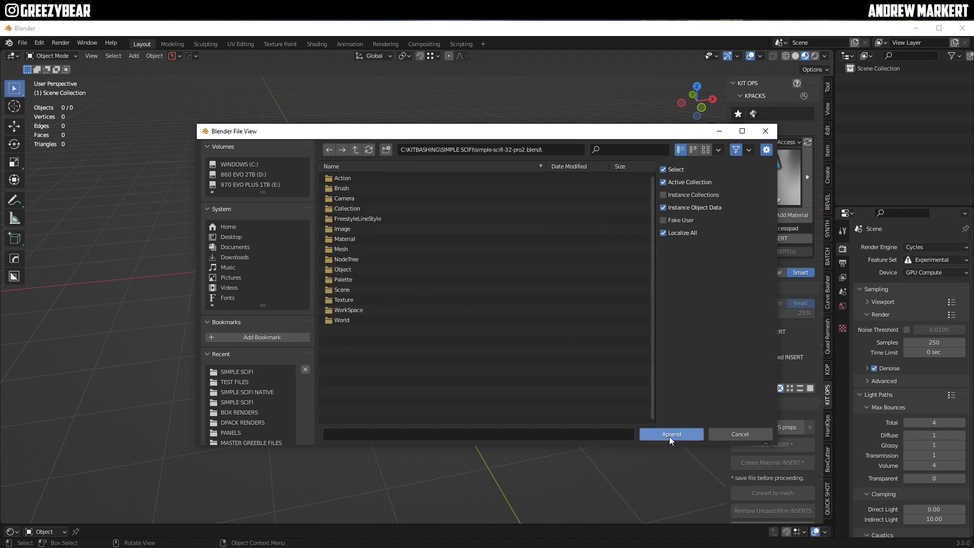
left_click(354, 212)
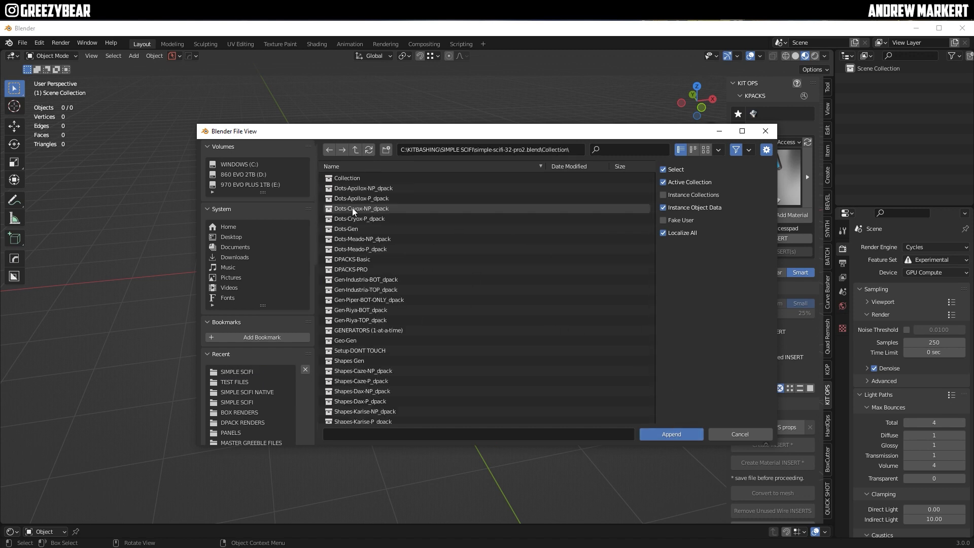
double_click(353, 342)
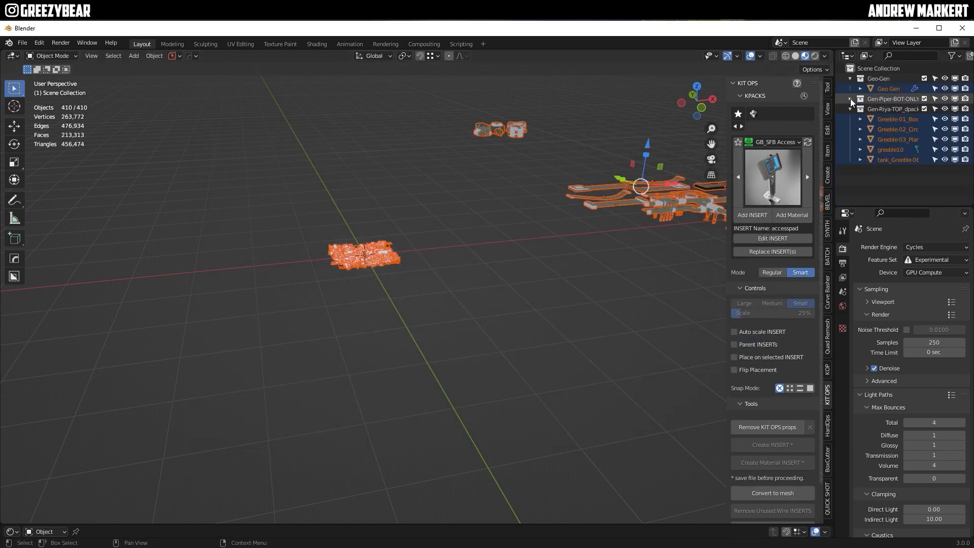
Exclude the appended Gen-Piper-BOT-ONLY_dpack and Gen-Riya-TOP_dpack source collections so that only the Geo Gen panel is displayed
left_click(850, 98)
left_click(924, 99)
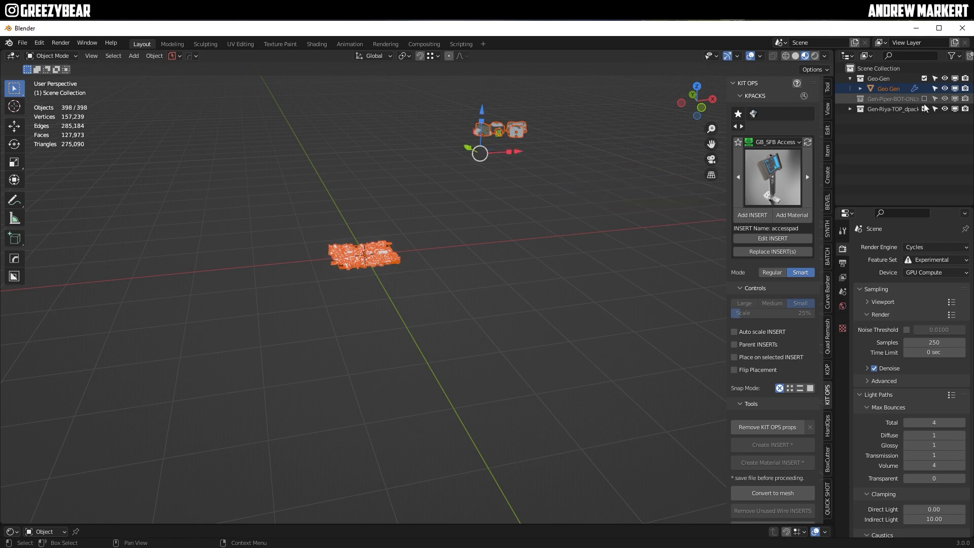
left_click(924, 108)
scroll(375, 261, "up", 4)
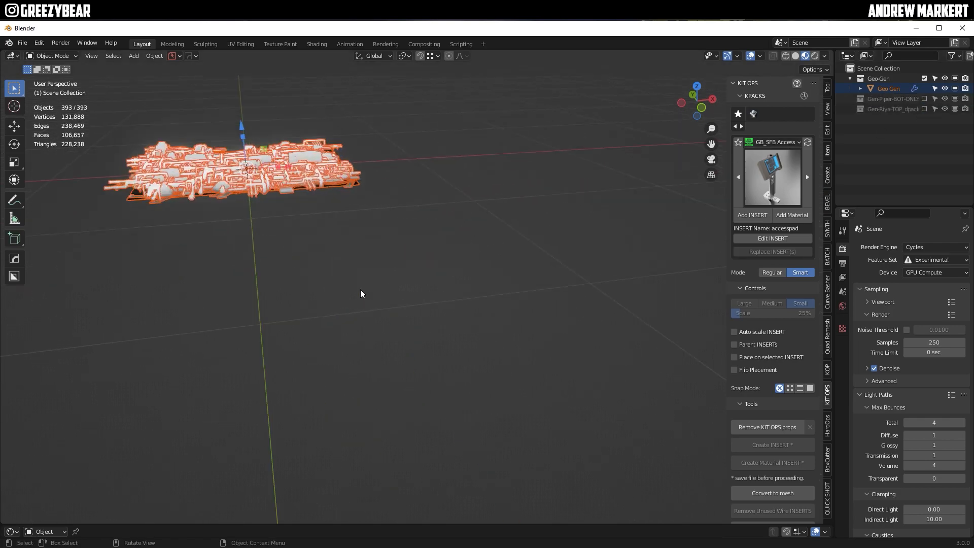
middle_click_drag(359, 233, 447, 300)
scroll(406, 347, "up", 5)
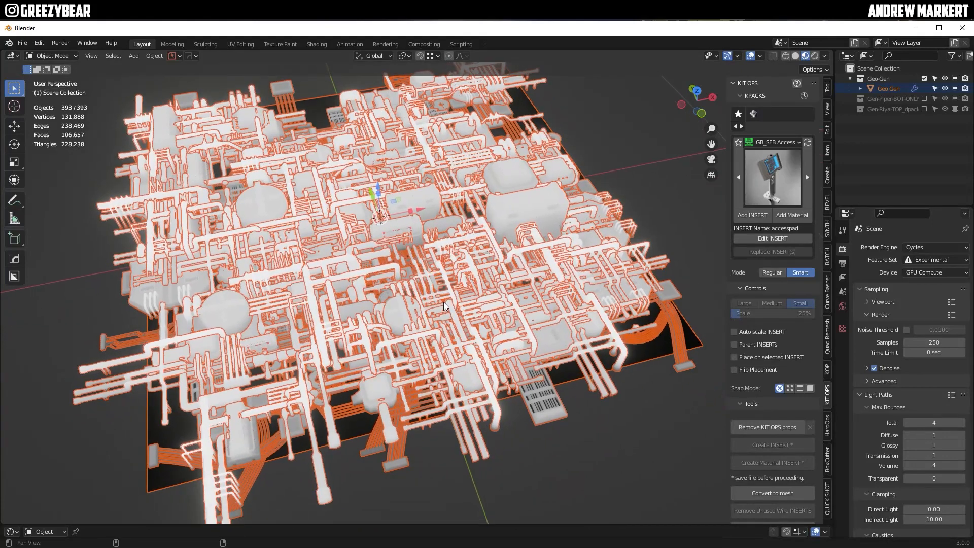
Widen the properties area and set Render Mat Pass to 1 in the Geo Gen object's geometry nodes settings
left_click(890, 88)
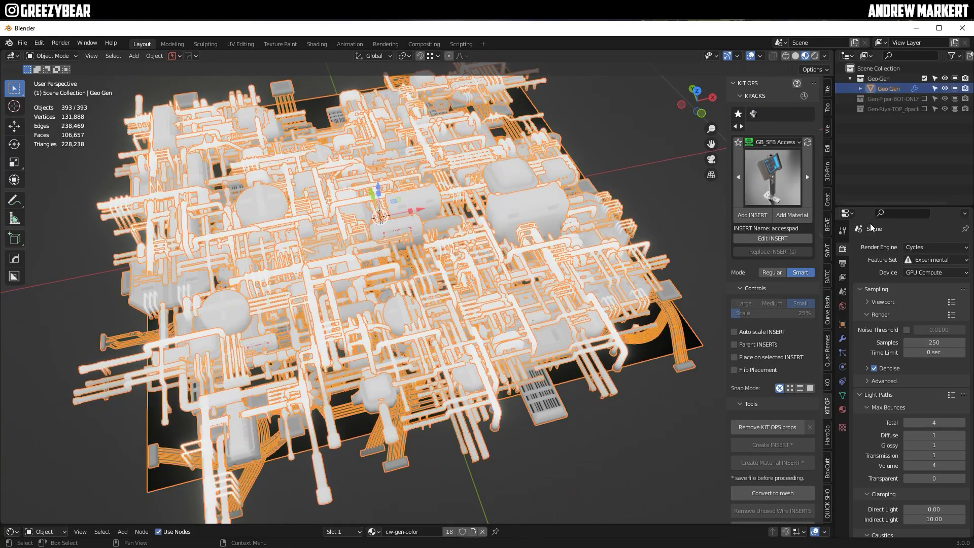
left_click(843, 338)
left_click(828, 384)
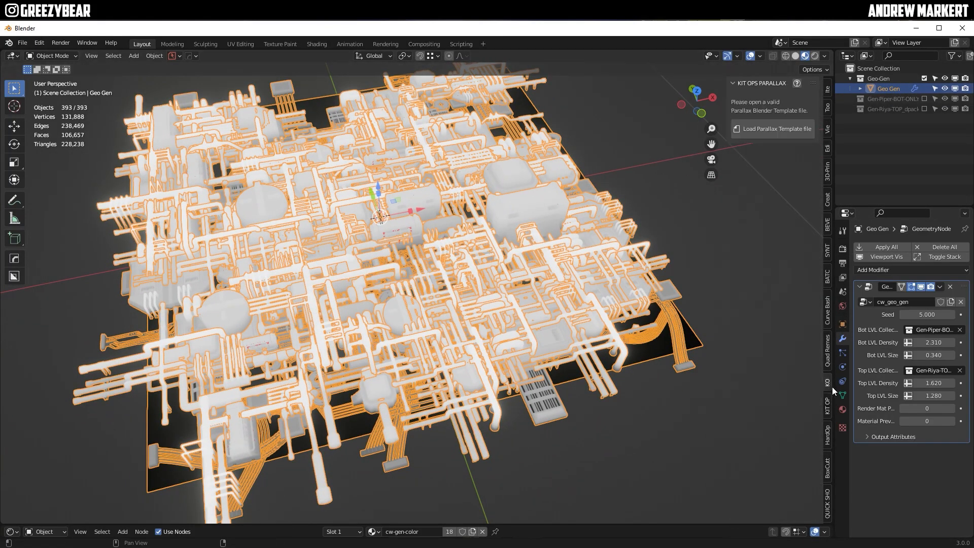
left_click_drag(835, 387, 775, 377)
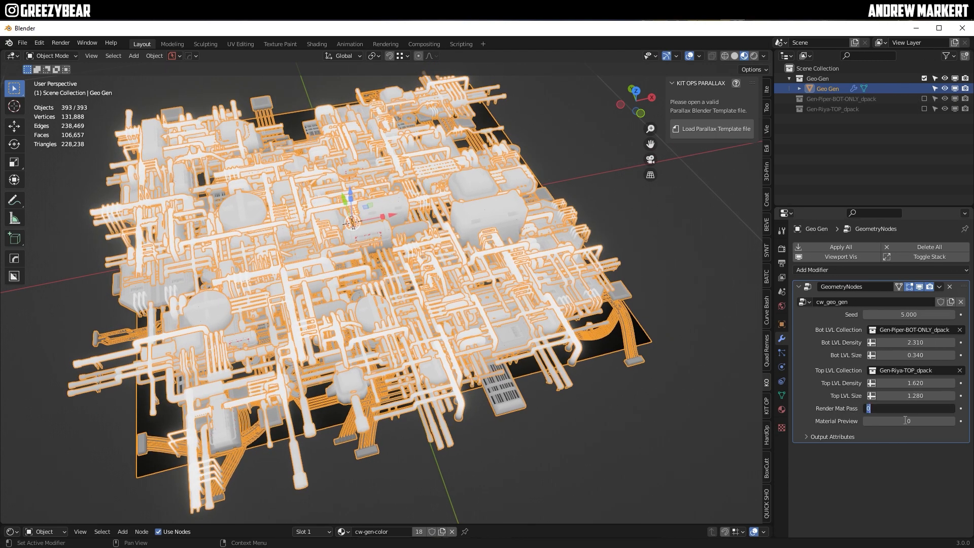
key("Return")
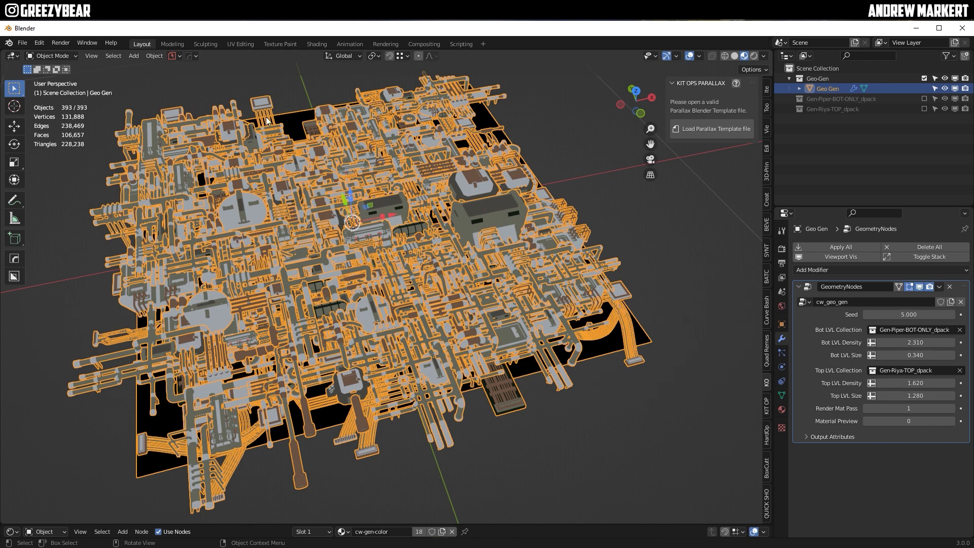
Make the Geo Gen object's instances real, then delete the original Geo Gen generator object
left_click(156, 56)
mouse_move(193, 108)
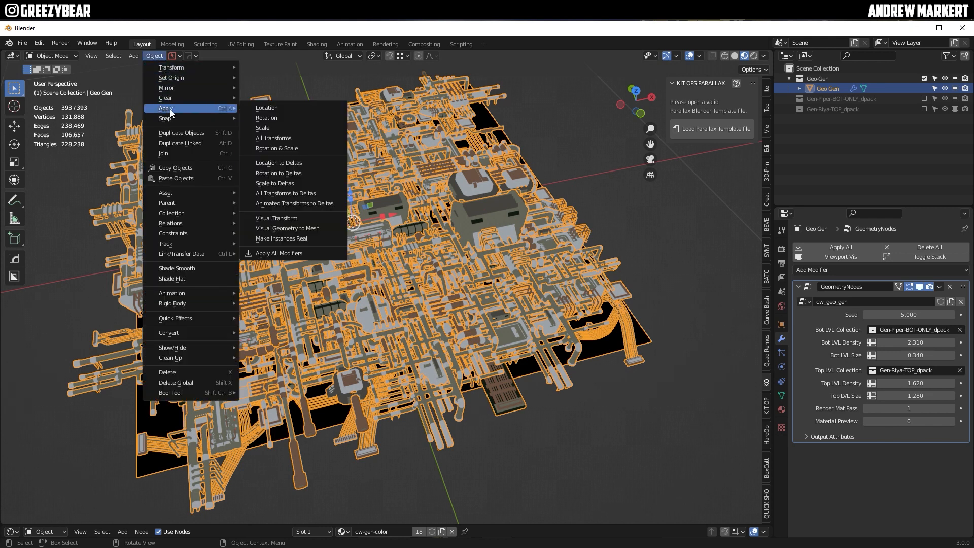
left_click(286, 239)
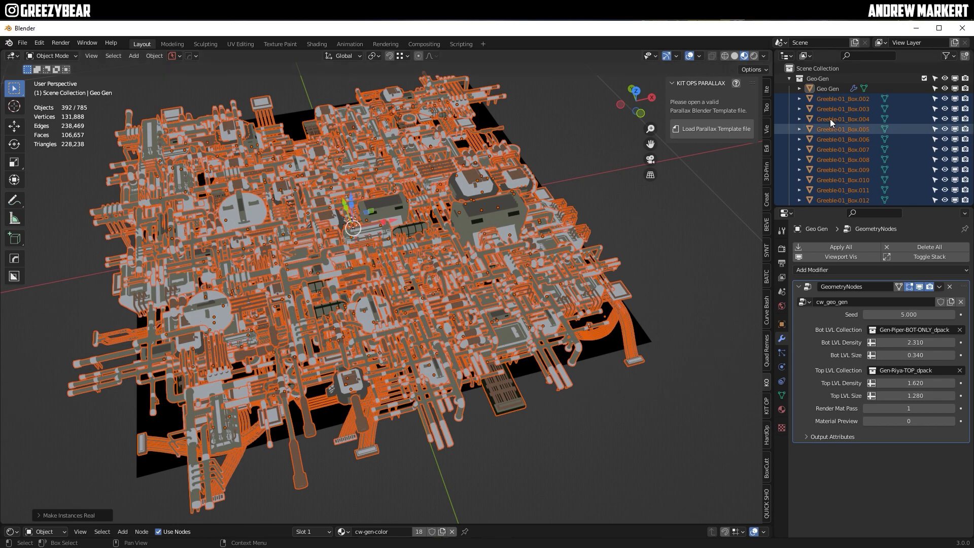
left_click(829, 89)
key("g")
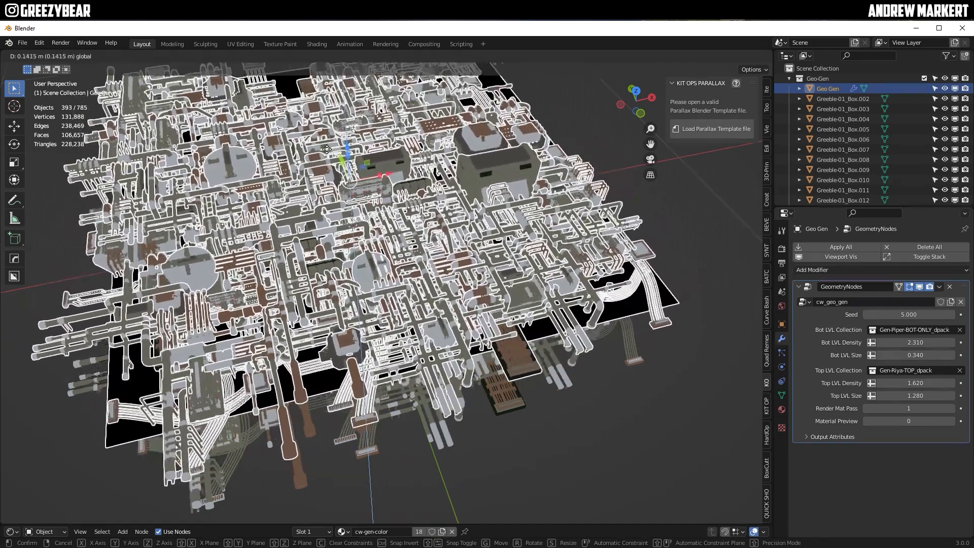
right_click(327, 149)
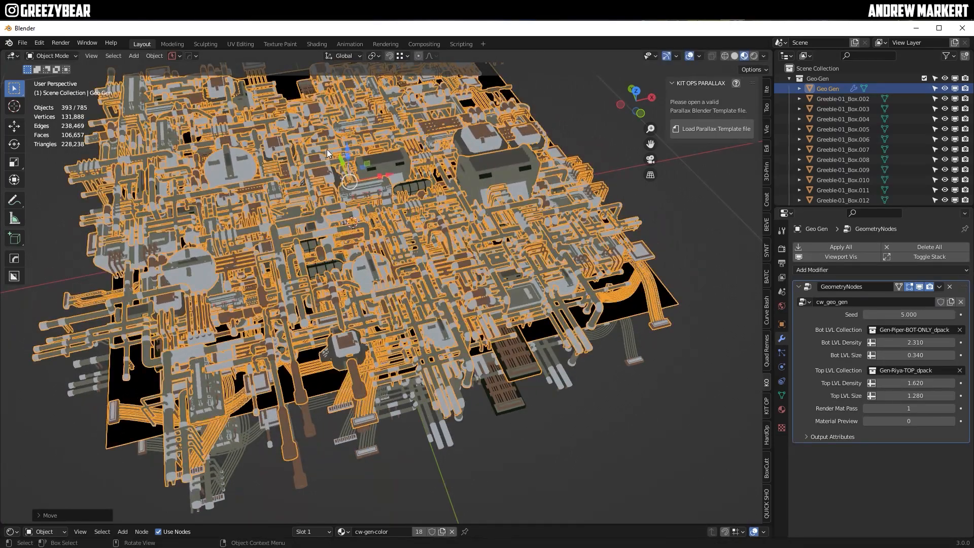
key("Delete")
Select various greebles across the panel one at a time to check that each is a separate object
left_click(482, 218)
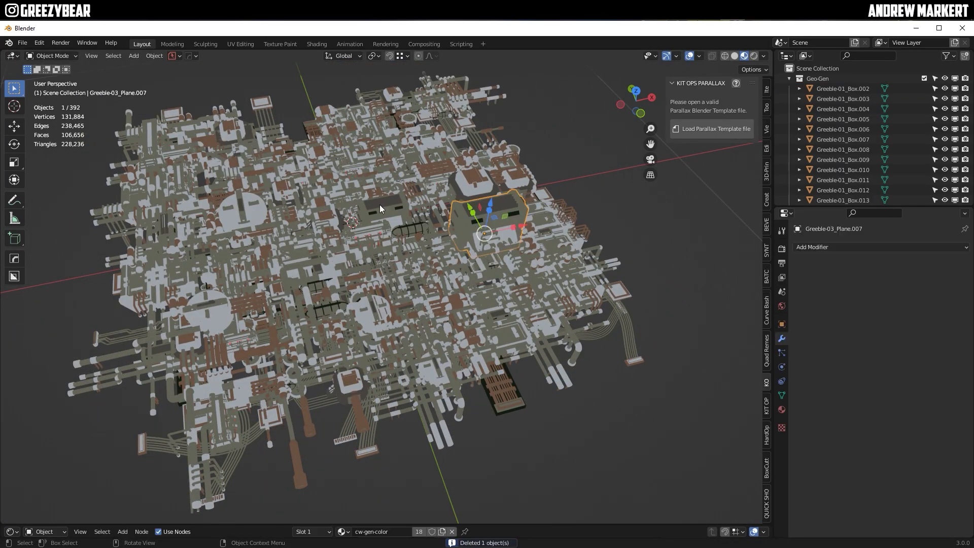
key("g")
left_click(284, 281)
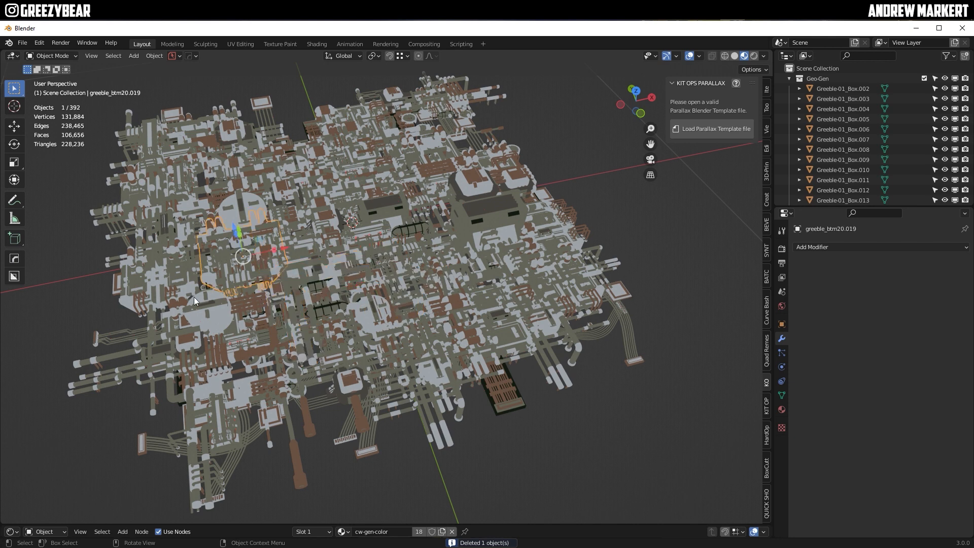
left_click(257, 219)
left_click(346, 221)
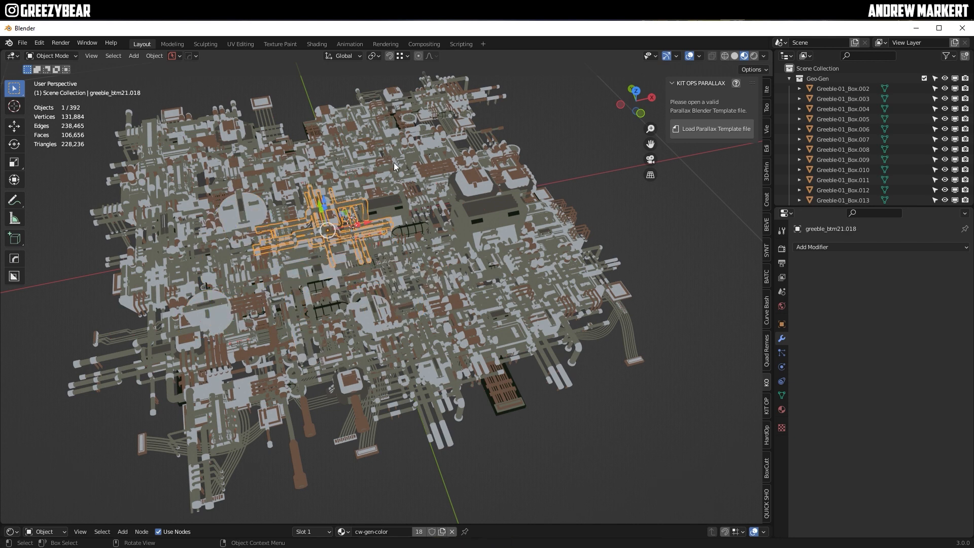
left_click(394, 162)
left_click(439, 109)
left_click(270, 160)
left_click(386, 216)
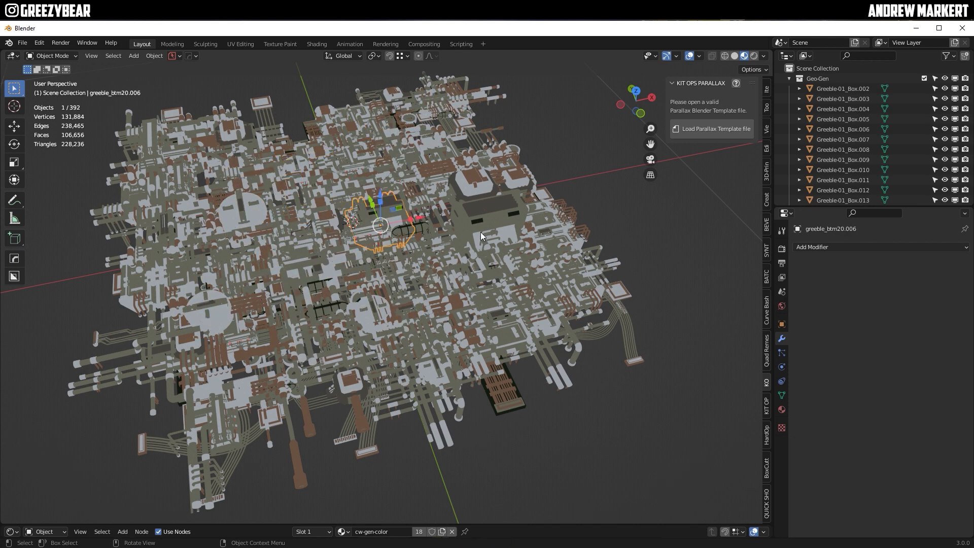
left_click(508, 236)
left_click(623, 277)
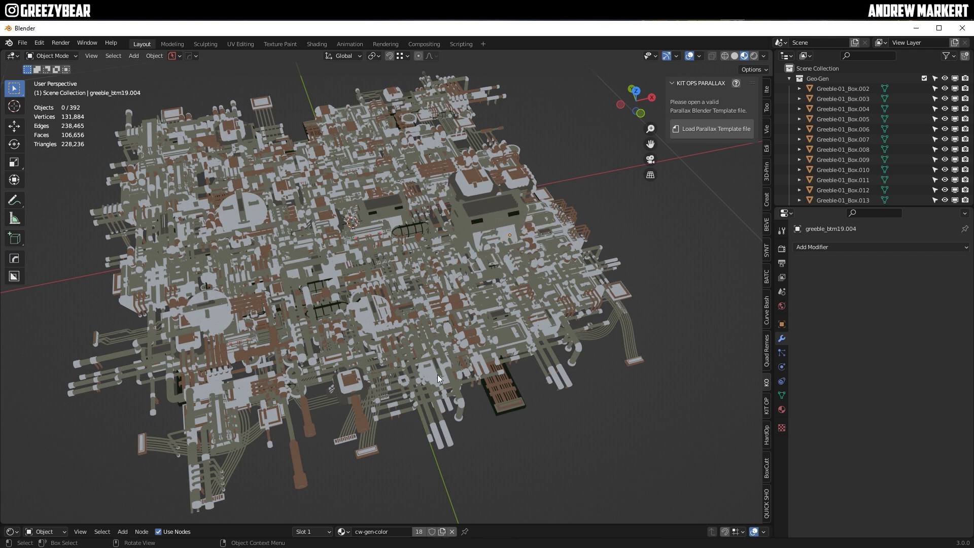
Assign the existing cw-gen-material to the large box-shaped greeble, Greeble-03_Plane.007
left_click(497, 215)
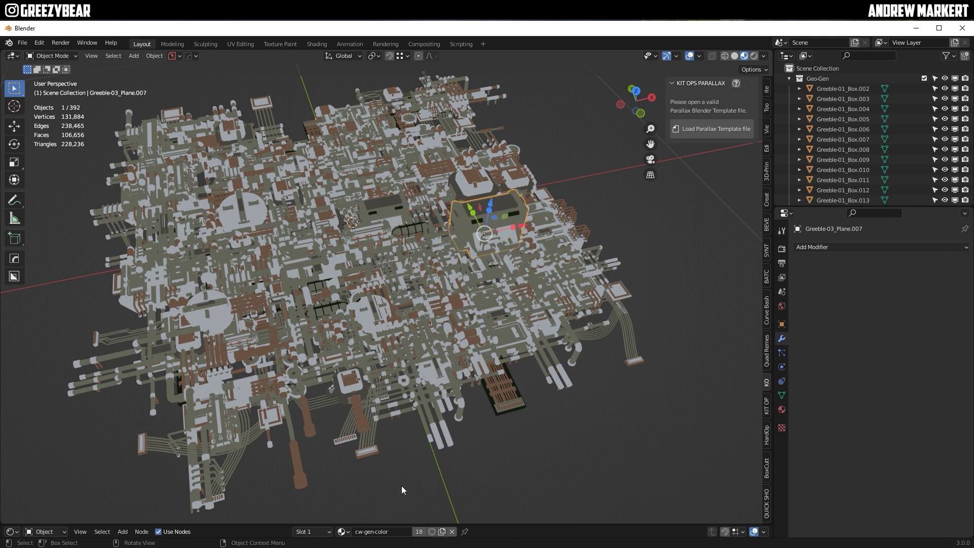
left_click(343, 533)
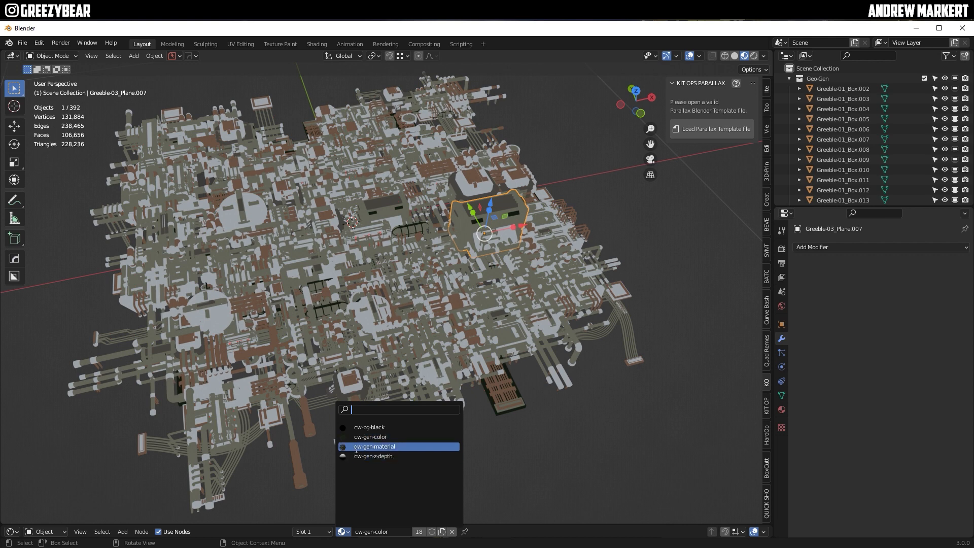
left_click(375, 446)
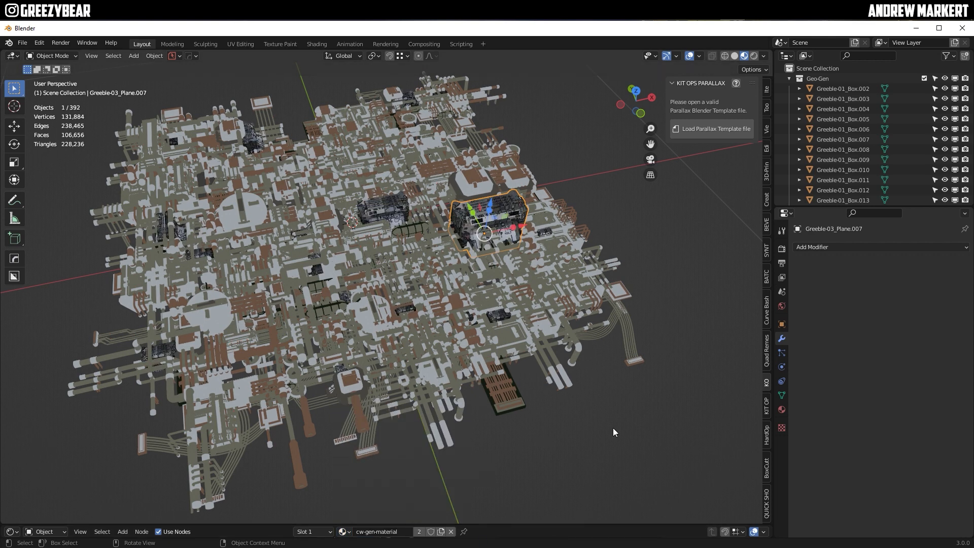
Select all greebles, copy the active greeble's cw-gen-material to them, and clear the selection
key("a")
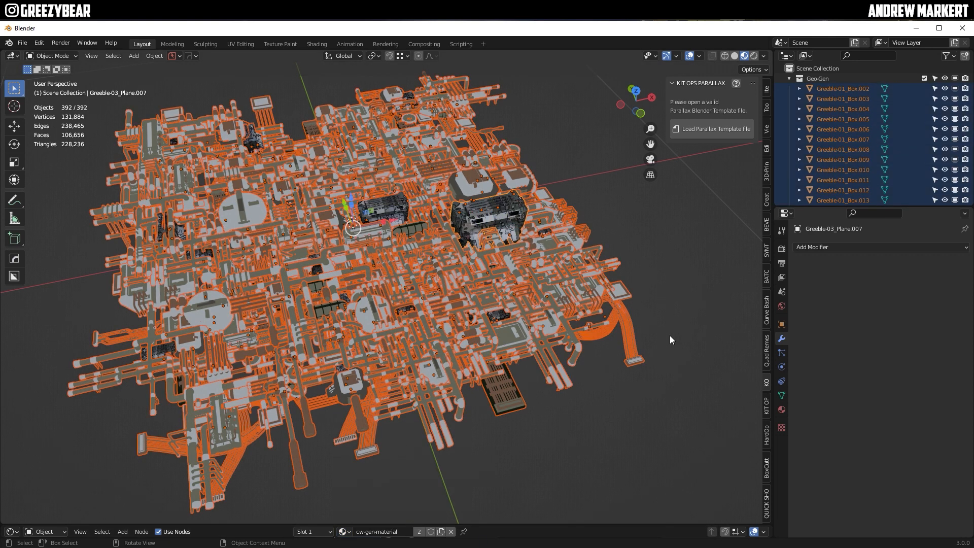
left_click(782, 409)
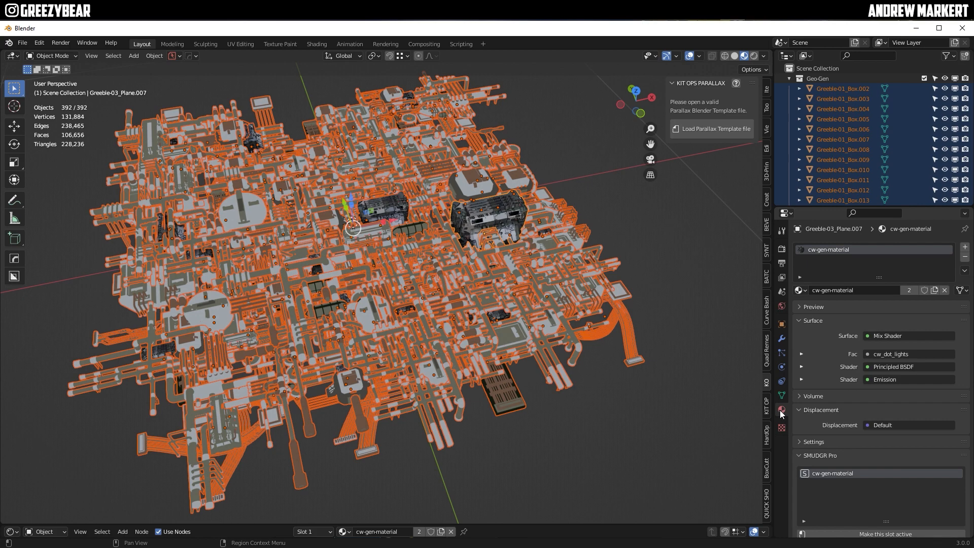
left_click(965, 271)
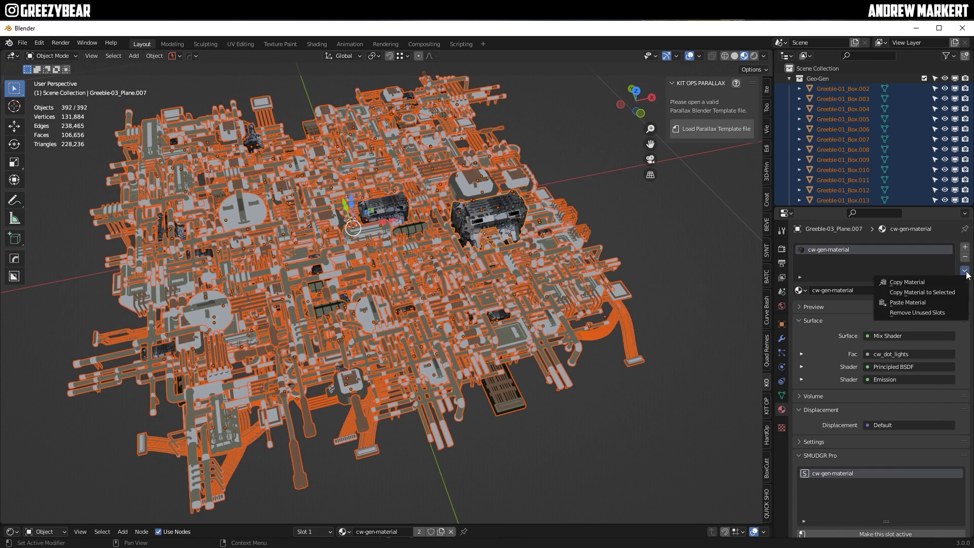
left_click(927, 293)
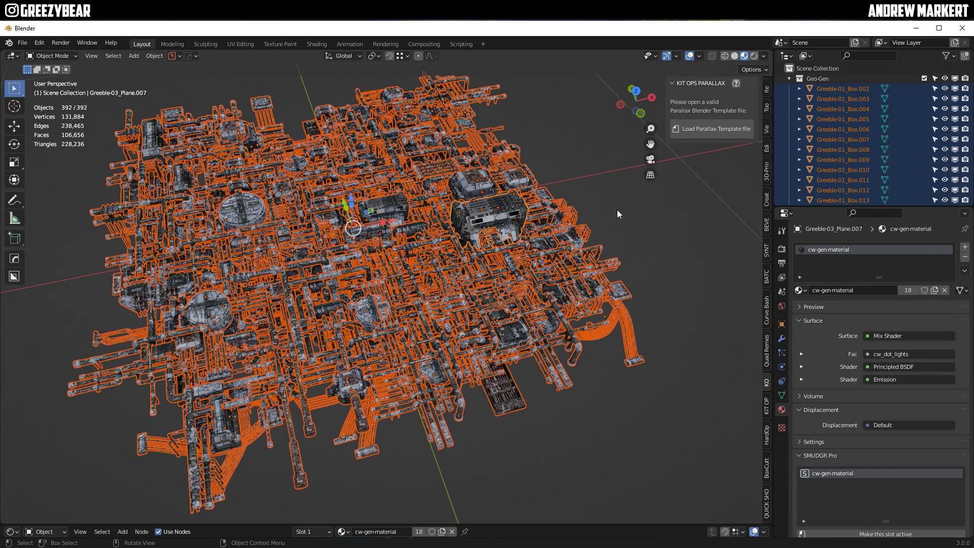
left_click(617, 209)
Inspect the textured greebles up close and enlarge the Shader Editor to show the whole cw-gen-material node network
scroll(370, 342, "up", 8)
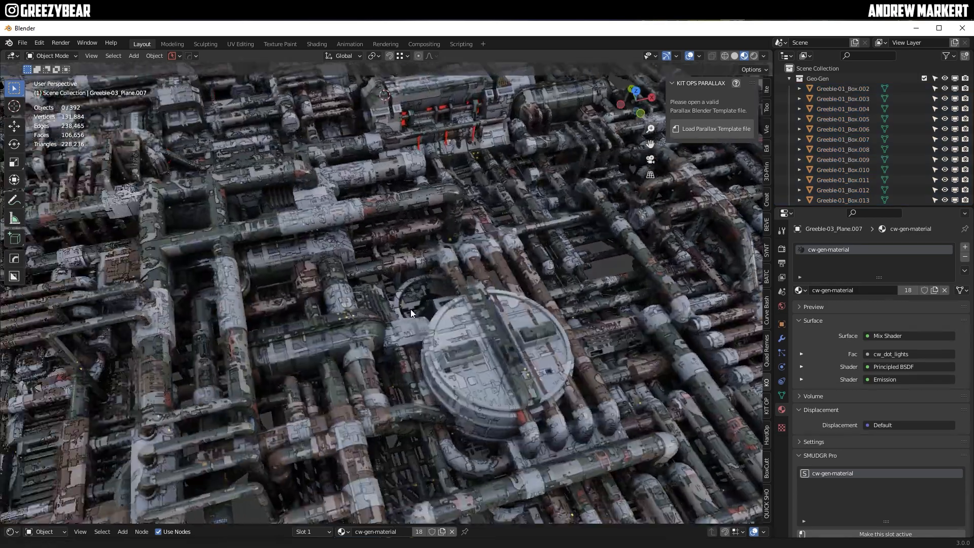
middle_click_drag(409, 309, 415, 308, "shift")
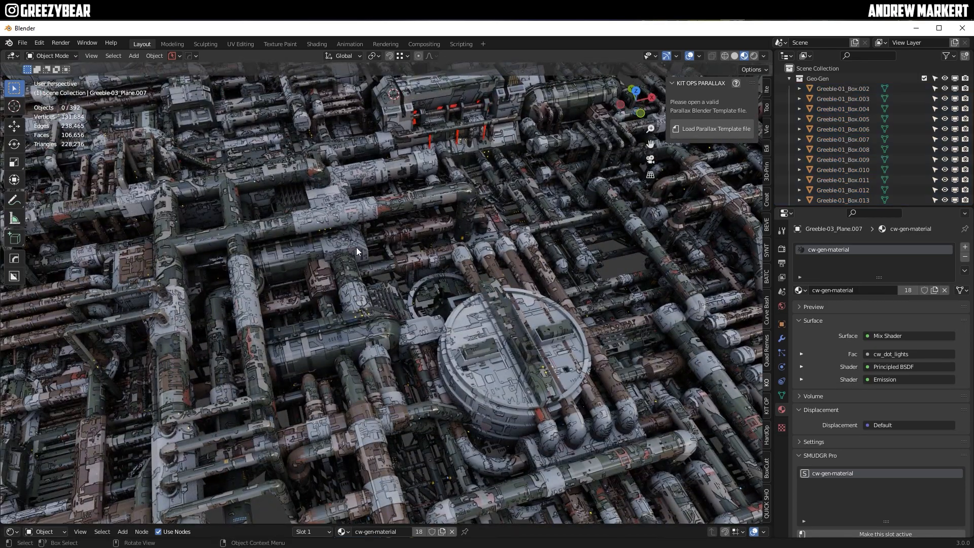
middle_click_drag(430, 273, 365, 330)
left_click_drag(491, 525, 490, 247)
middle_click_drag(435, 429, 410, 372)
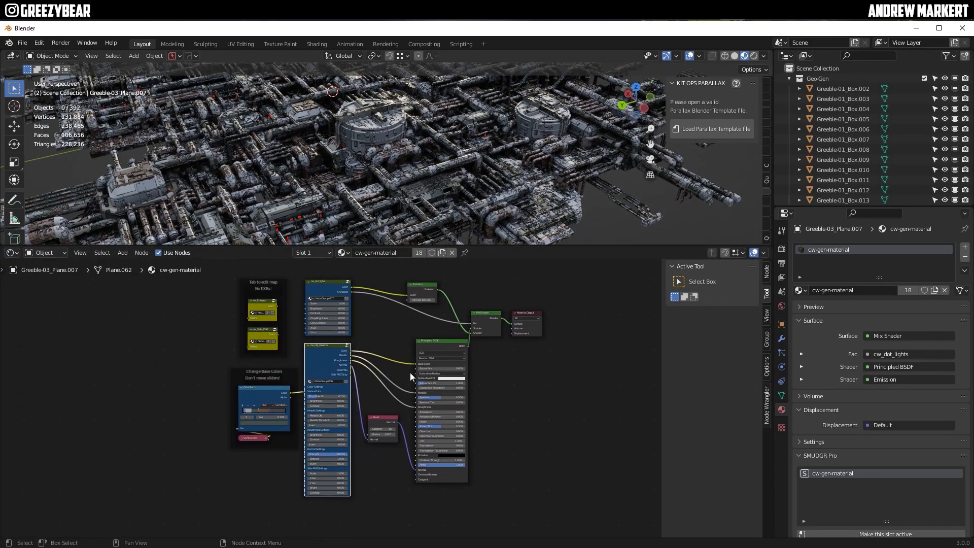
Set the Top/Side Mix of the cw_obj_material node to 0 and view the result across the greebles
left_click_drag(491, 248, 491, 222)
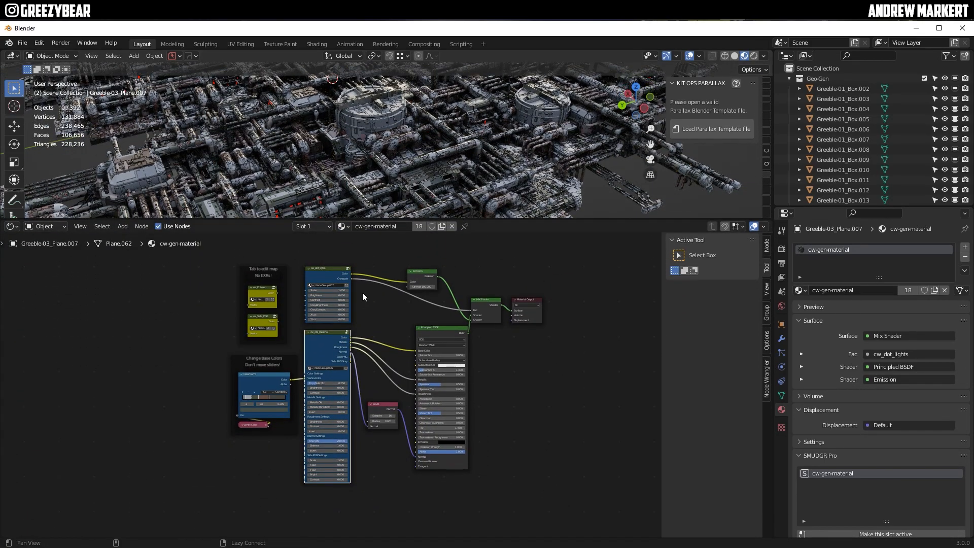
scroll(361, 351, "up", 2)
scroll(361, 351, "up", 2)
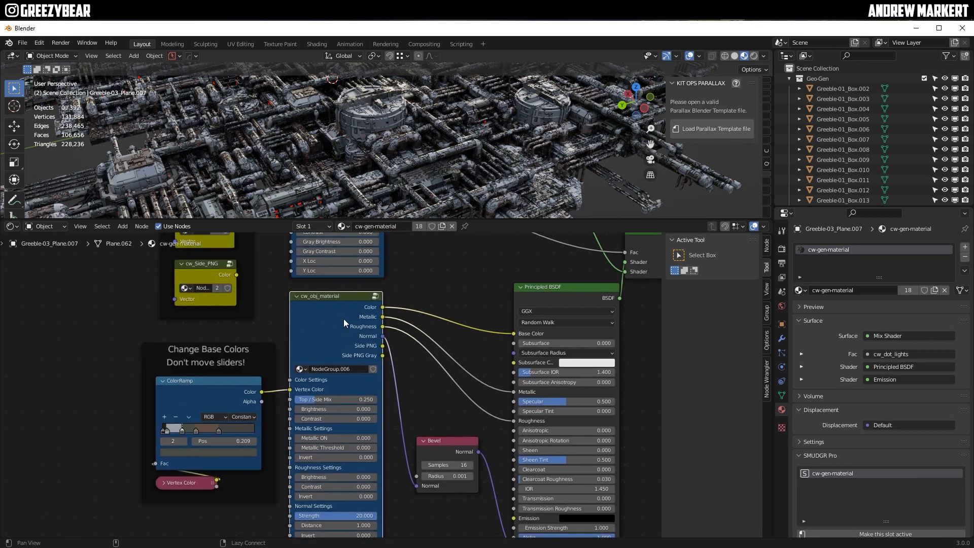
scroll(329, 396, "up", 1)
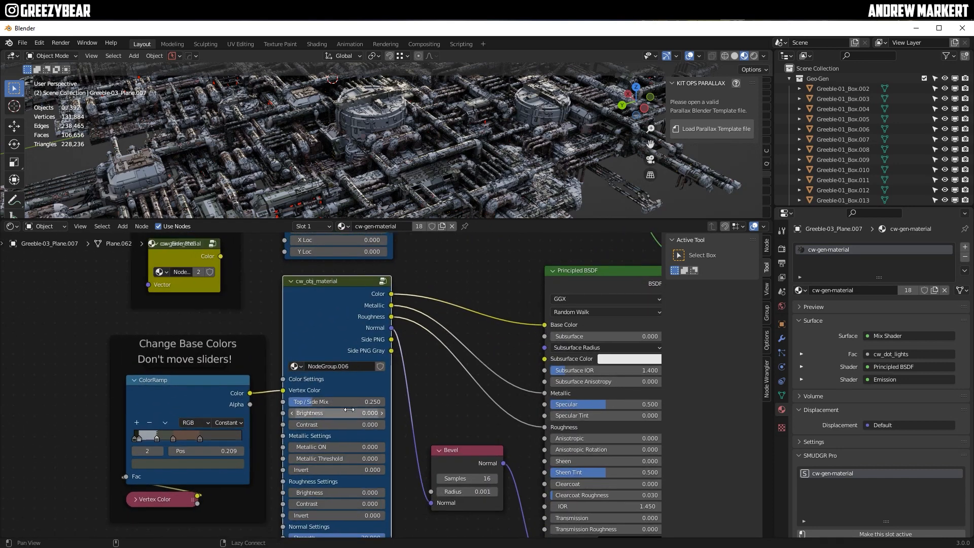
scroll(449, 160, "up", 5)
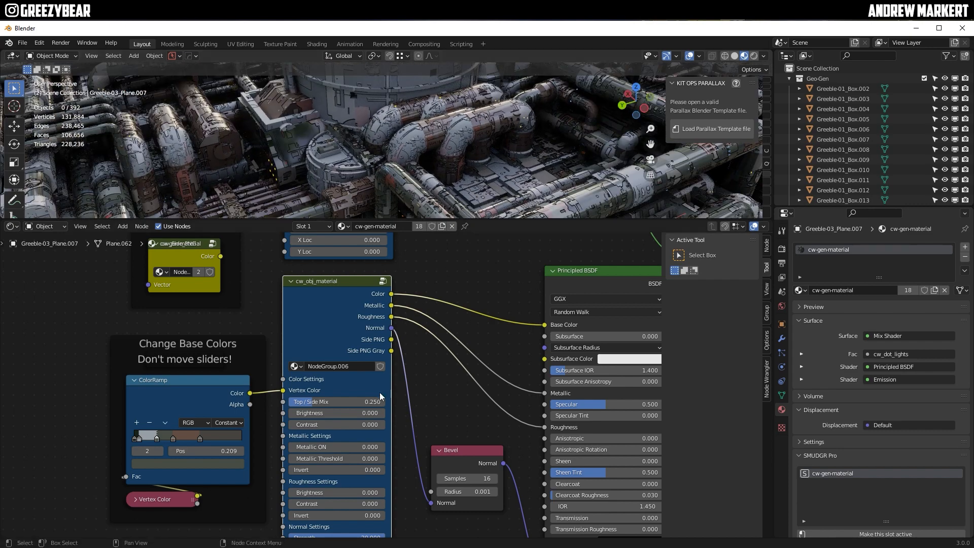
left_click_drag(312, 403, 287, 403)
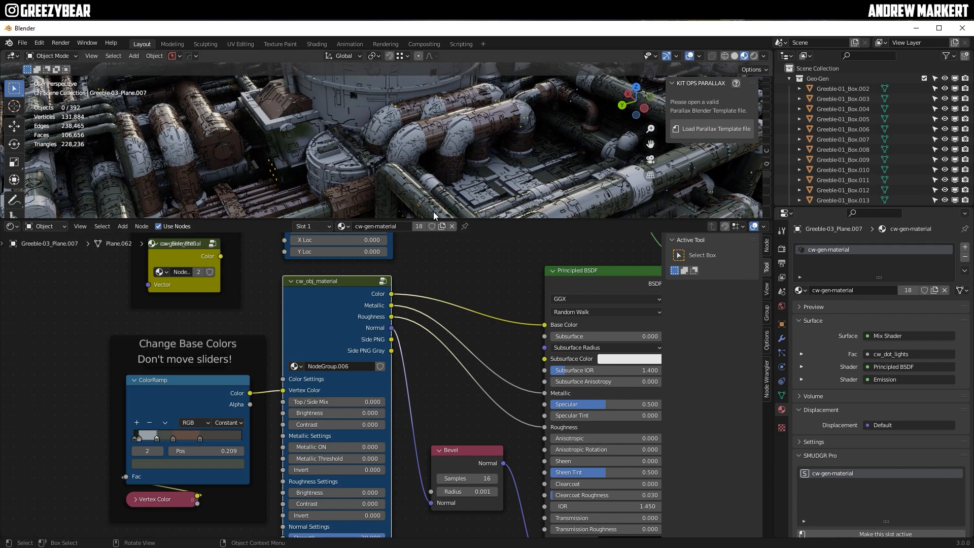
left_click_drag(483, 219, 484, 349)
scroll(401, 242, "down", 3)
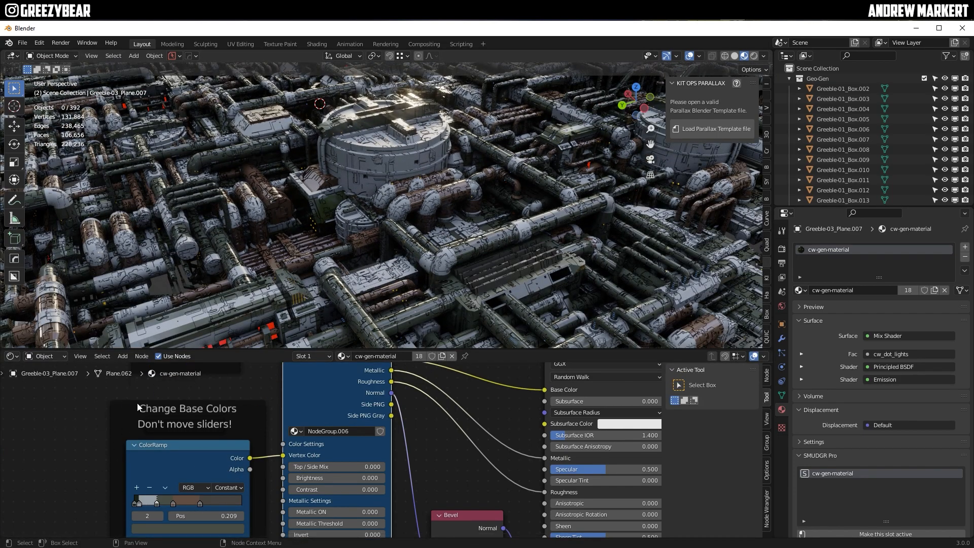
Try a bright and a green base color on ColorRamp stop 2, and return it to a dark neutral grey
middle_click_drag(215, 489, 169, 435)
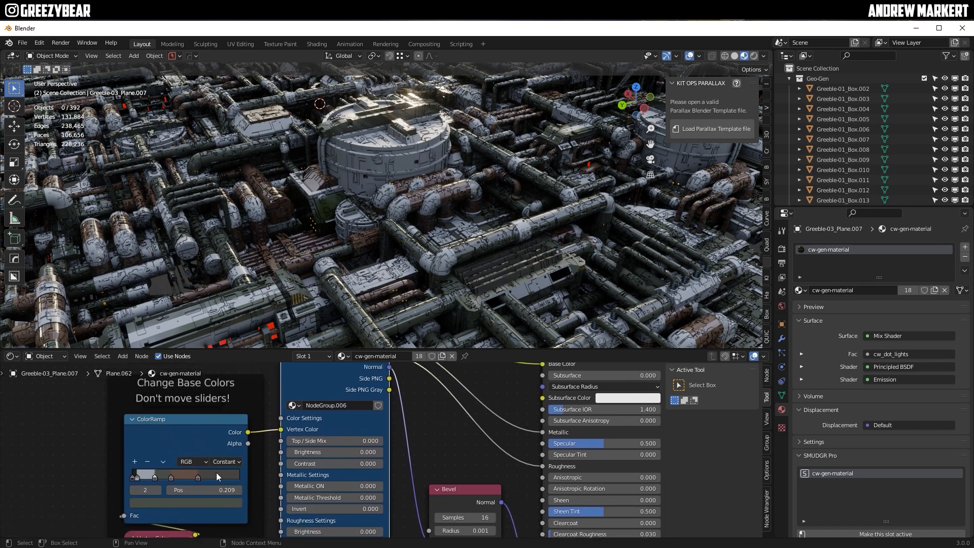
left_click(215, 501)
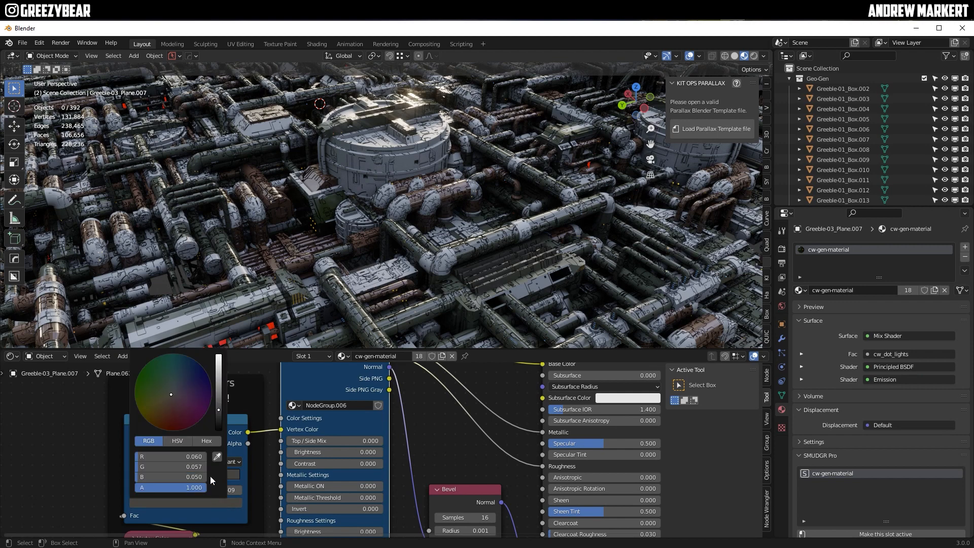
scroll(167, 399, "up", 15)
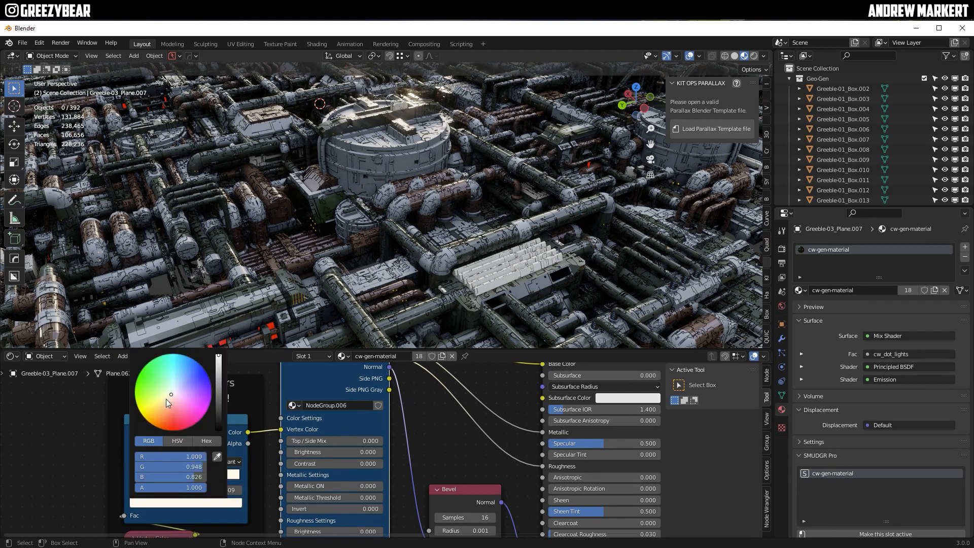
scroll(166, 397, "down", 10)
left_click(159, 384)
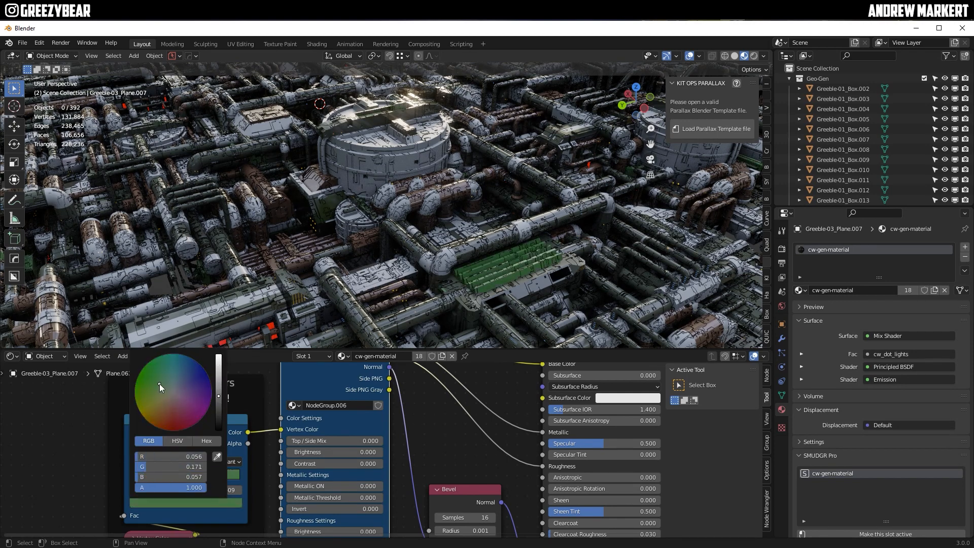
scroll(159, 382, "up", 5)
scroll(160, 381, "down", 3)
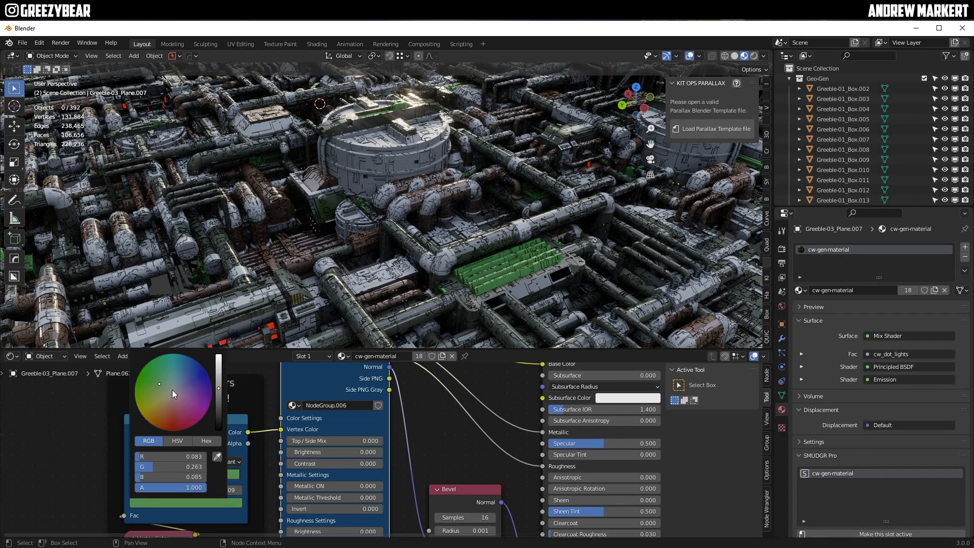
left_click(170, 396)
scroll(187, 403, "down", 4)
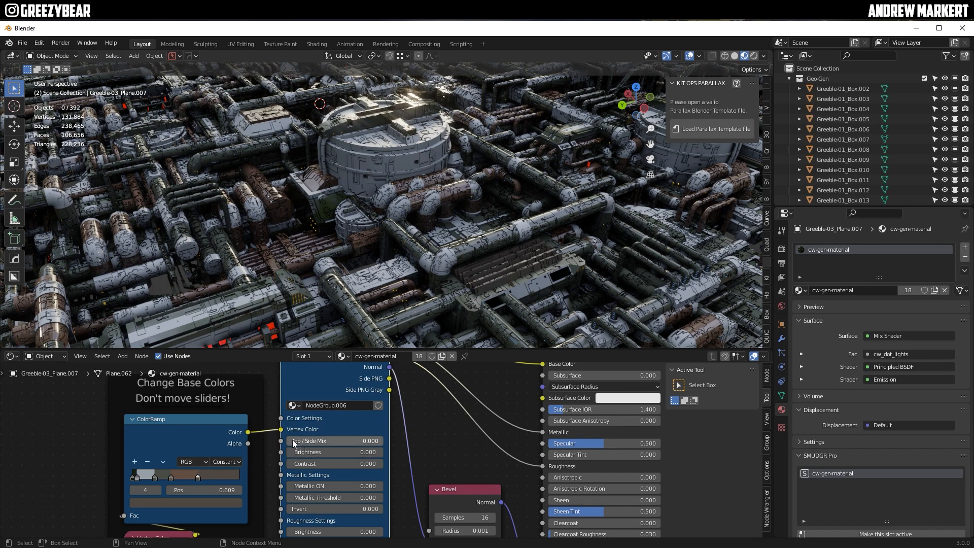
Set the Top/Side Mix of the cw_obj_material node to 1.000 and examine the side map on the greebles up close
middle_click_drag(323, 424, 315, 400)
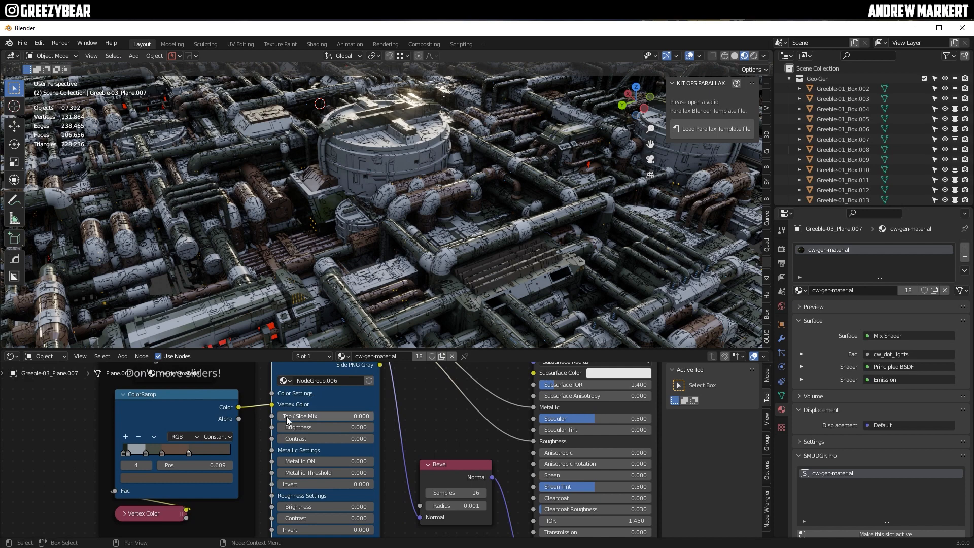
left_click_drag(282, 418, 355, 417)
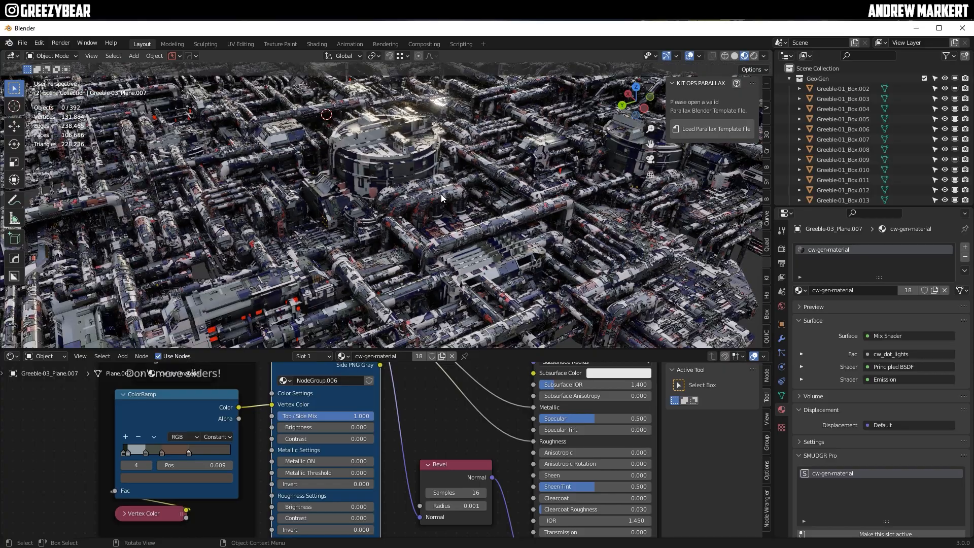
middle_click_drag(441, 194, 441, 260)
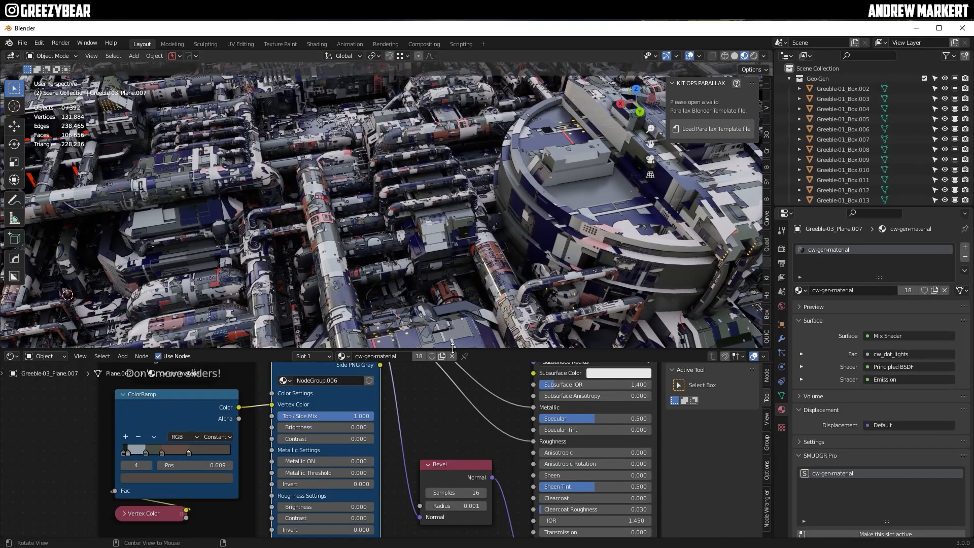
Open the cw_Side_PNG node group for editing and unlink side.png from its image texture
left_click_drag(453, 348, 453, 263)
middle_click_drag(236, 304, 237, 437)
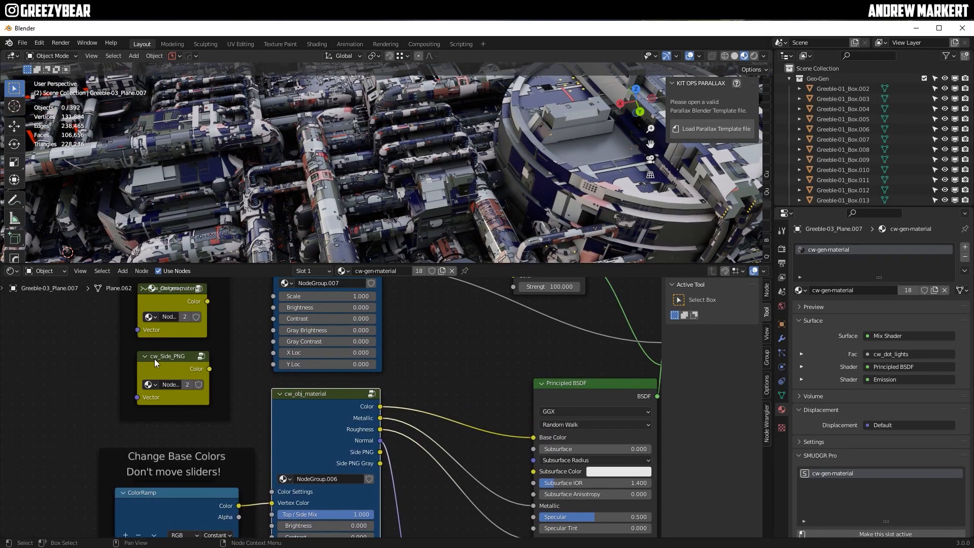
left_click(200, 357)
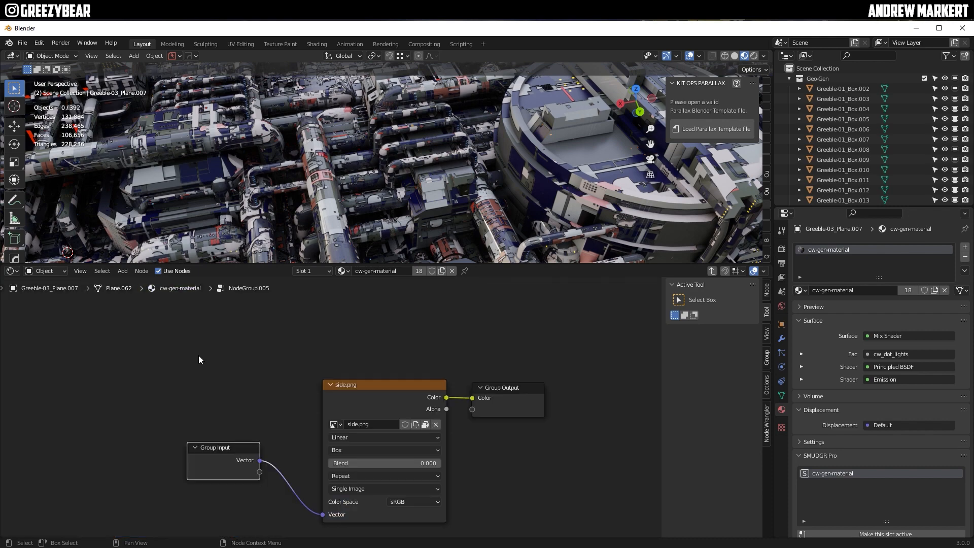
left_click(437, 425)
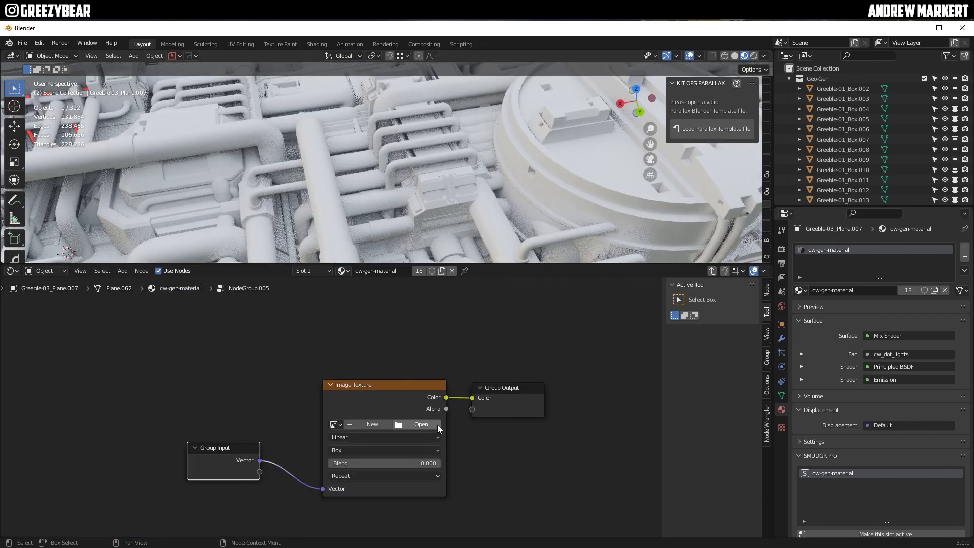
Load colormap.png from the SIMPLE SCIFI folder into the side texture, leave the group, and view the retextured greebles
left_click(419, 424)
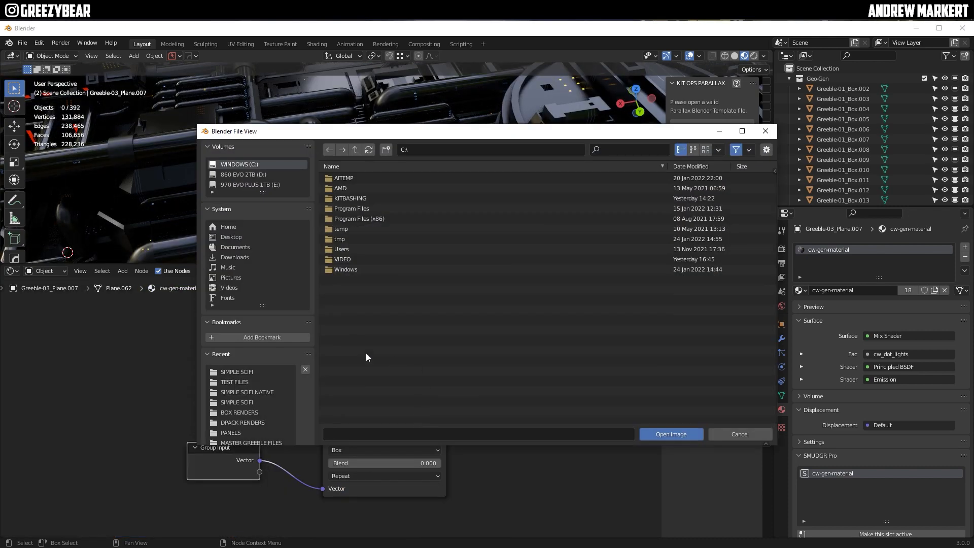
left_click(244, 371)
left_click(350, 238)
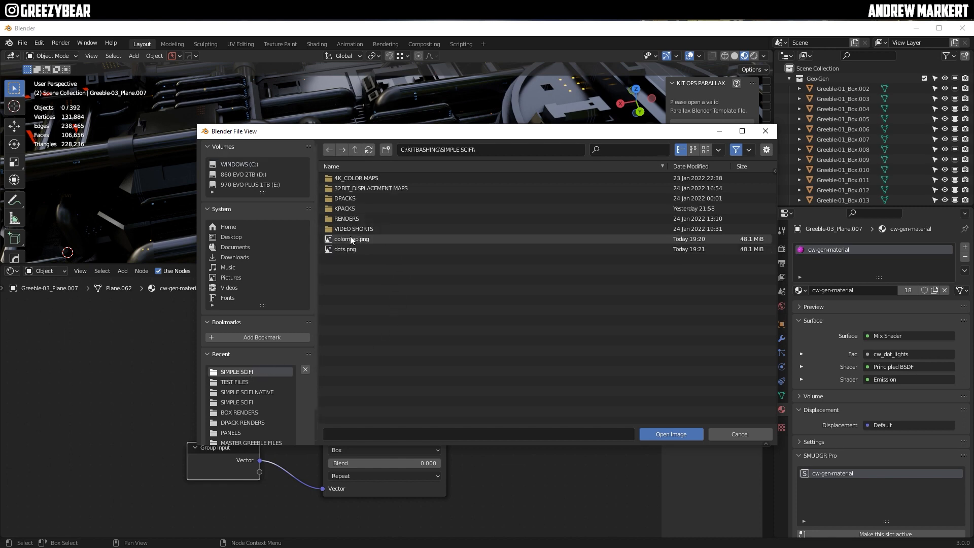
left_click(670, 434)
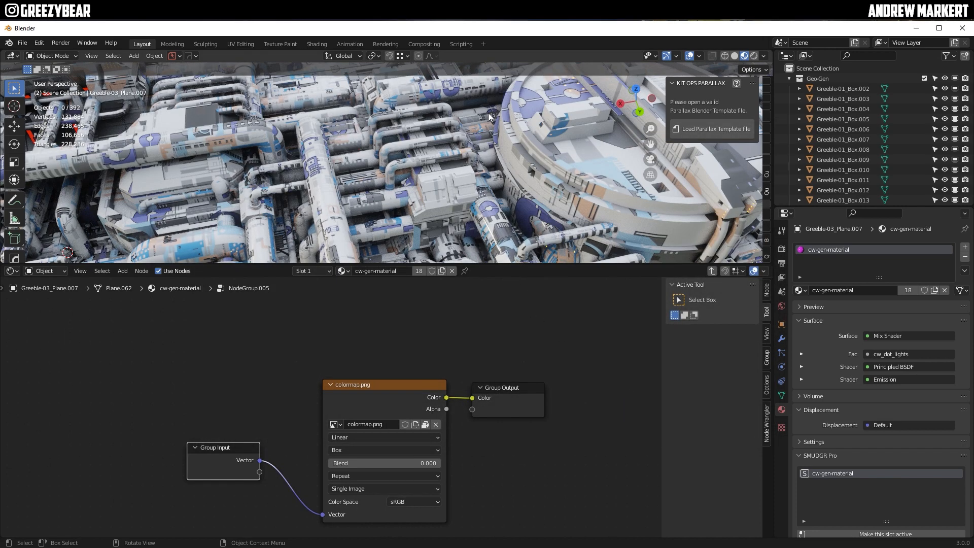
left_click_drag(509, 263, 510, 278)
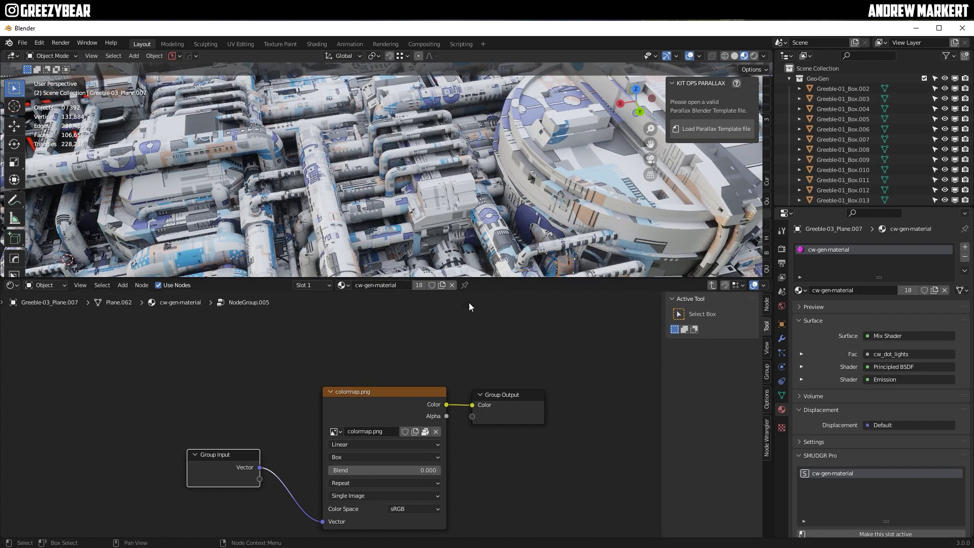
key("Tab")
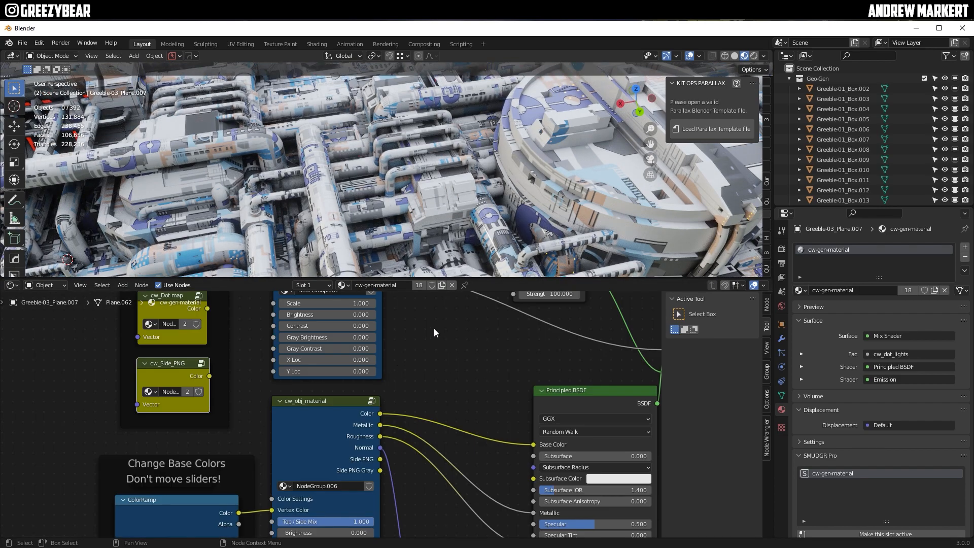
left_click_drag(473, 279, 472, 424)
scroll(397, 215, "down", 5)
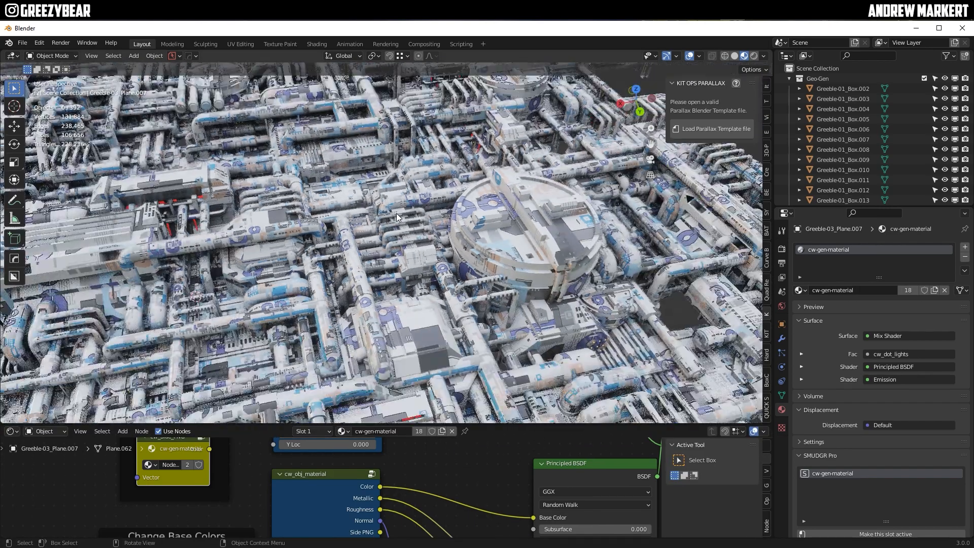
middle_click_drag(397, 214, 407, 238)
scroll(407, 239, "down", 2)
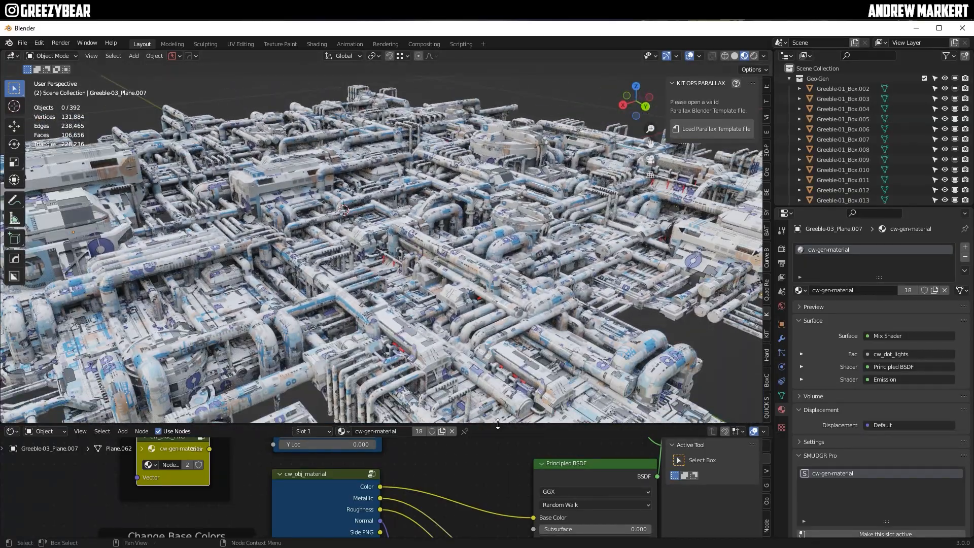
Replace cw-01-dots.png inside the cw_Dot map group with dots.png from the SIMPLE SCIFI folder, and leave the group
left_click_drag(498, 424, 498, 275)
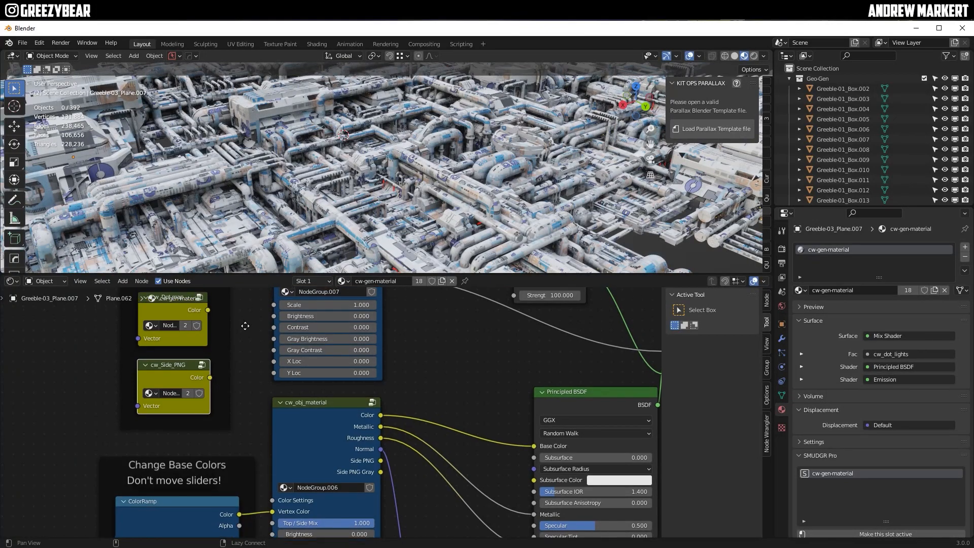
middle_click_drag(245, 326, 264, 369)
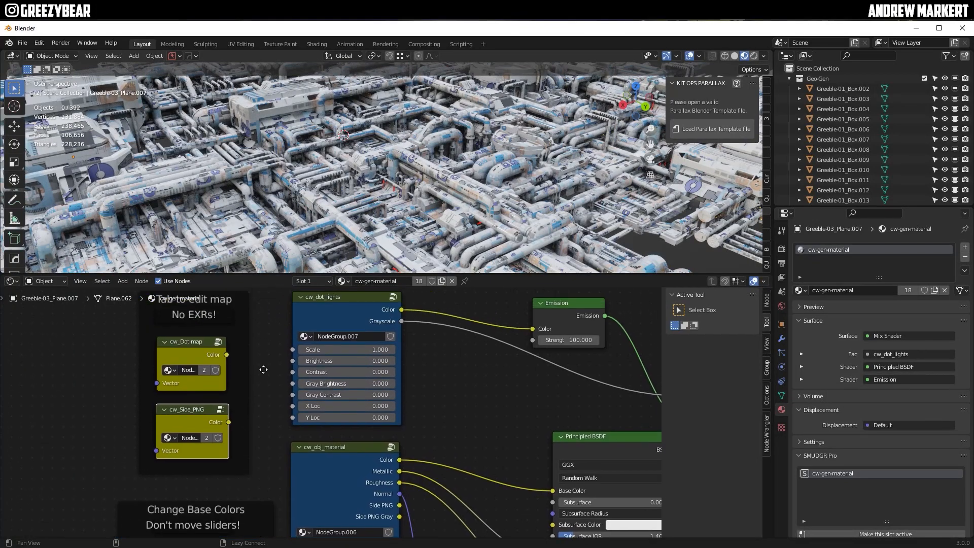
left_click(216, 340)
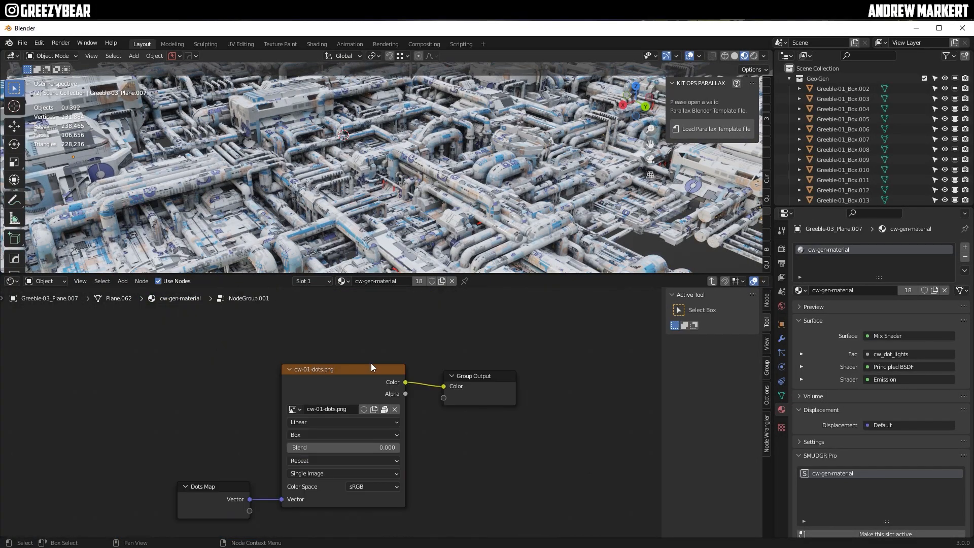
left_click(395, 409)
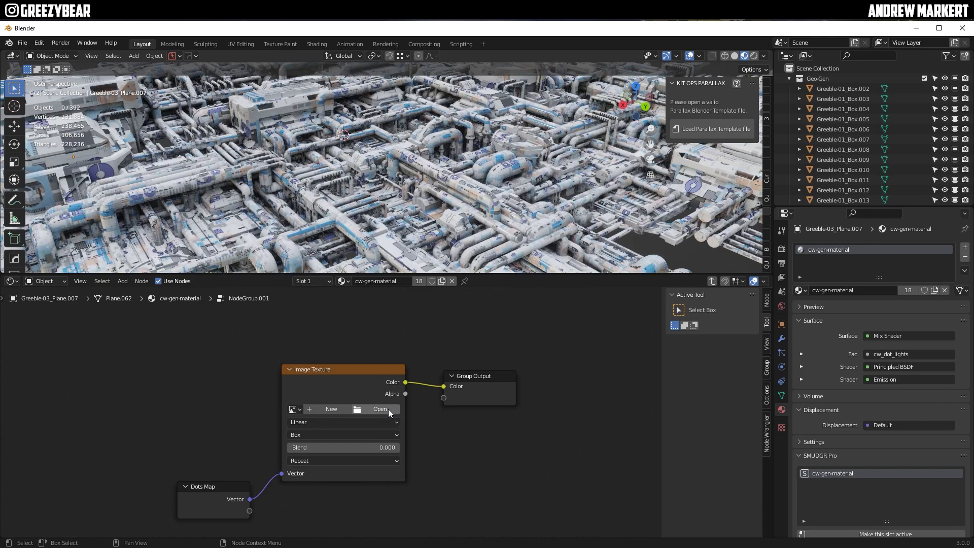
left_click(388, 409)
left_click(258, 371)
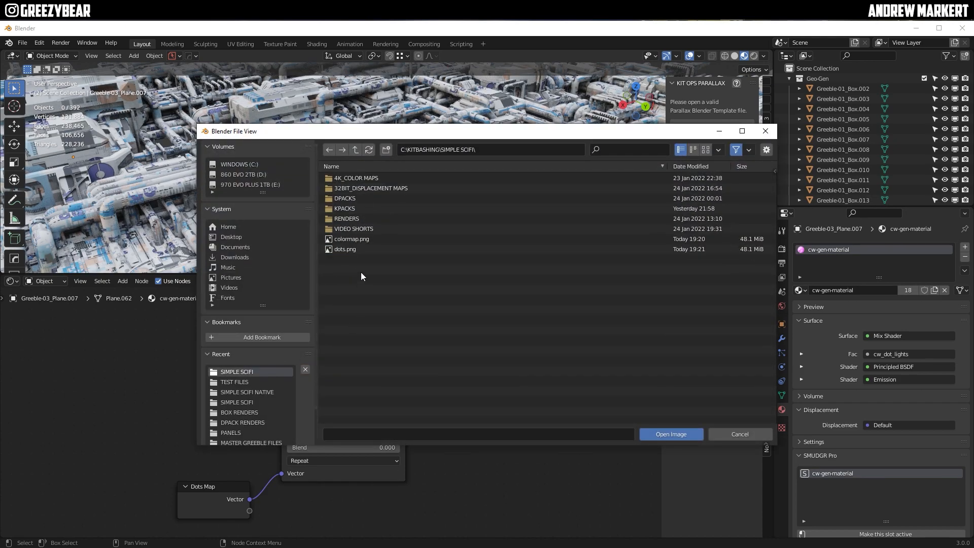
left_click(351, 249)
left_click(654, 434)
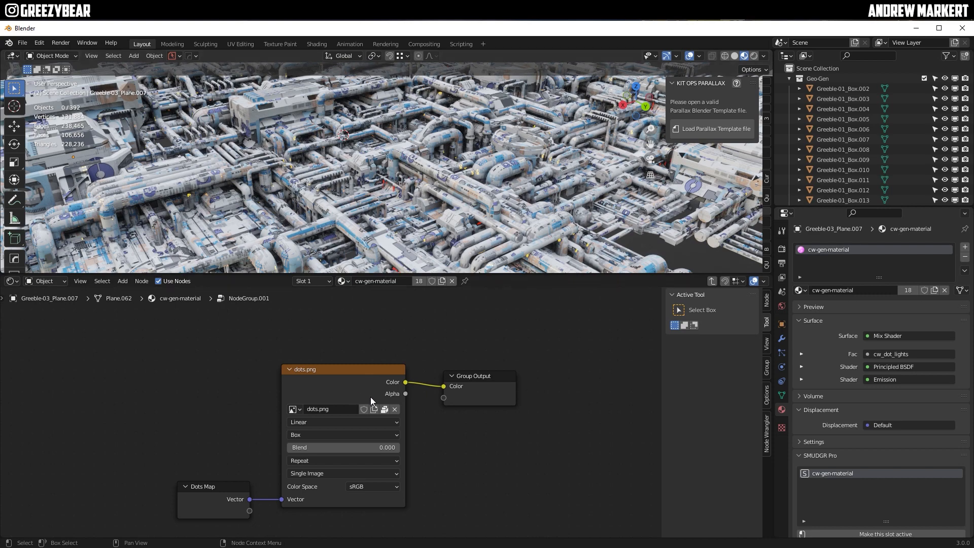
key("Tab")
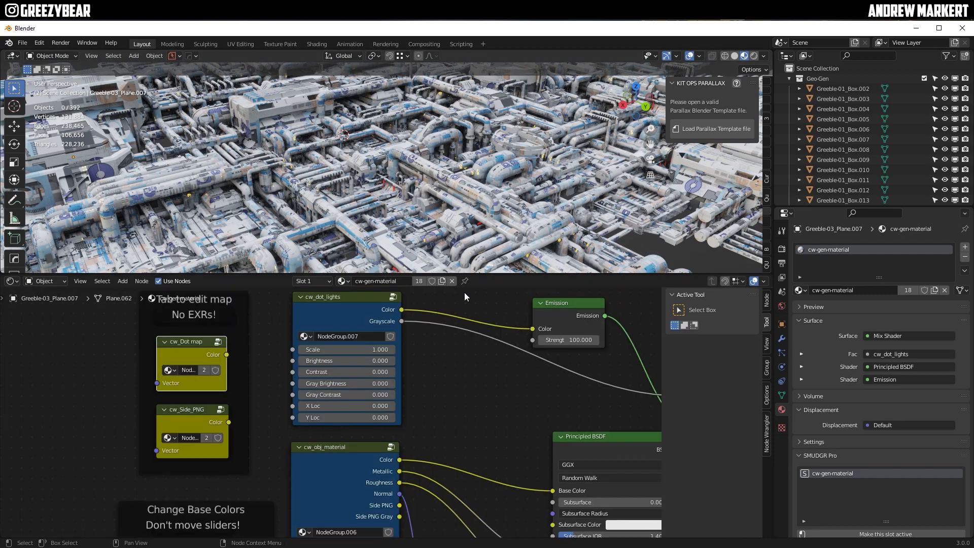
Set the Scale of the cw_dot_lights node to 2
left_click_drag(476, 274, 475, 258)
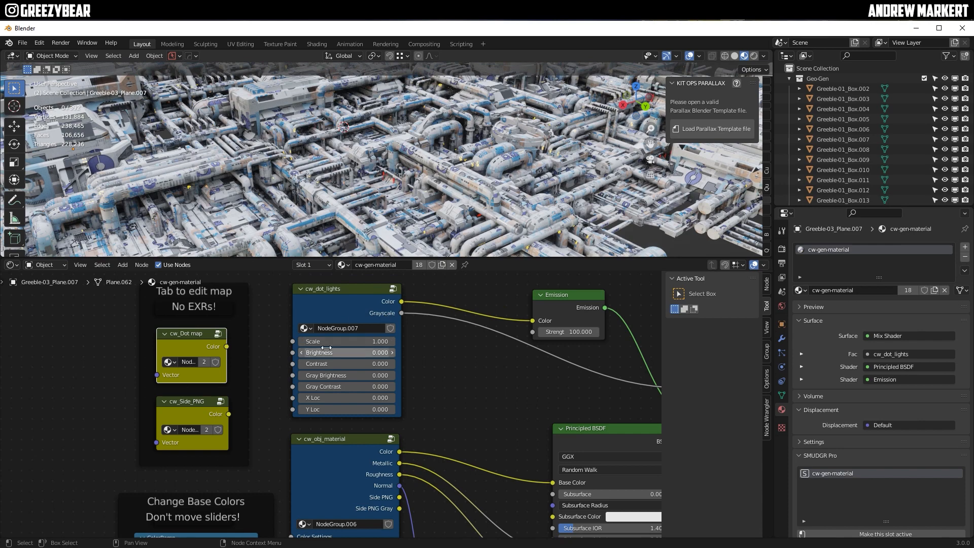
middle_click_drag(392, 335, 328, 352)
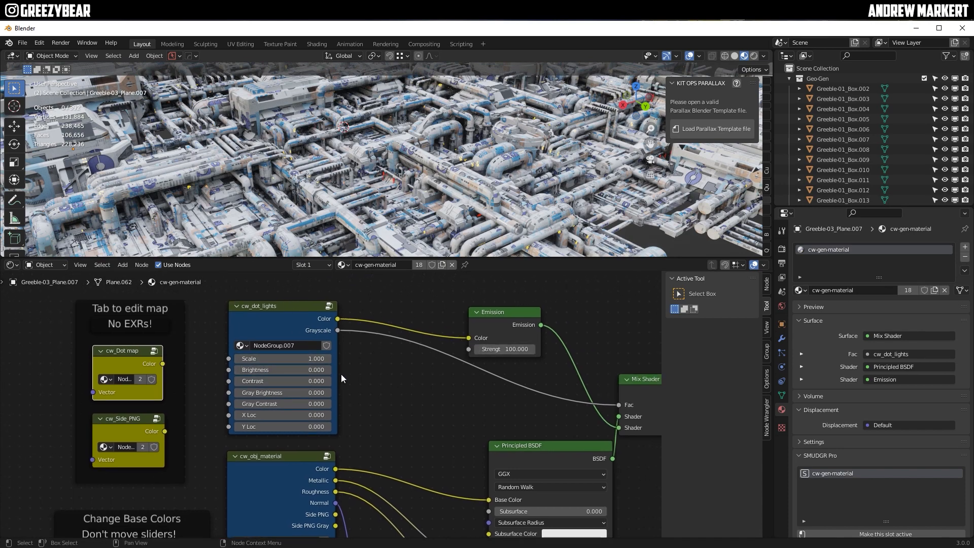
left_click(305, 359)
type("2")
key("Return")
Reduce the Top/Side Mix of the cw_obj_material node to about 0.455
middle_click_drag(373, 425, 494, 280)
left_click_drag(436, 432, 400, 432)
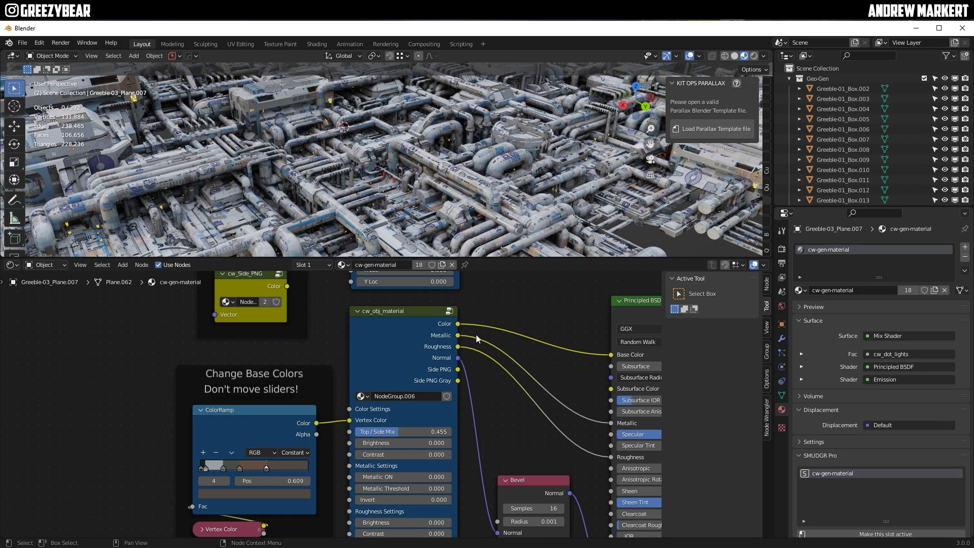
Set the Metallic ON value of the cw_obj_material node to 1
left_click_drag(494, 259, 494, 349)
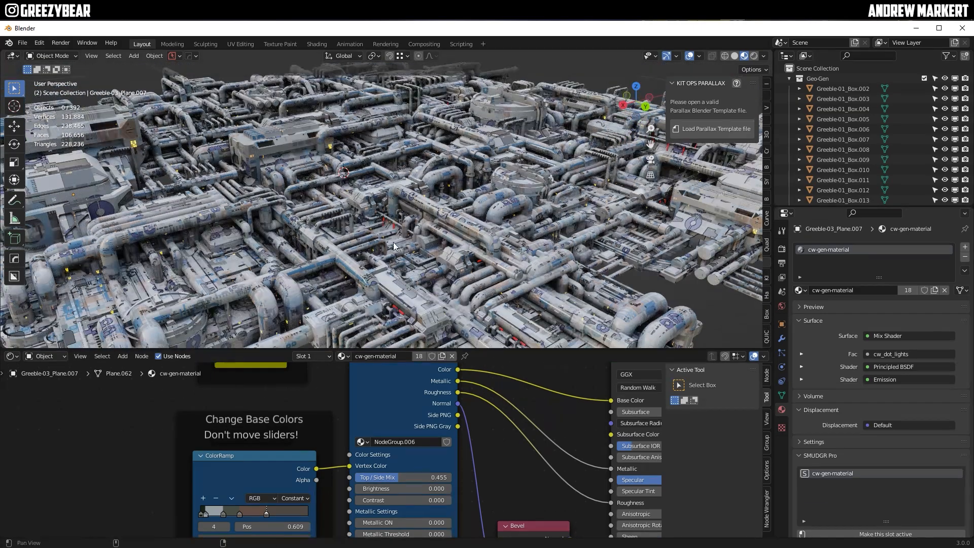
middle_click_drag(394, 242, 406, 139)
scroll(386, 243, "up", 5)
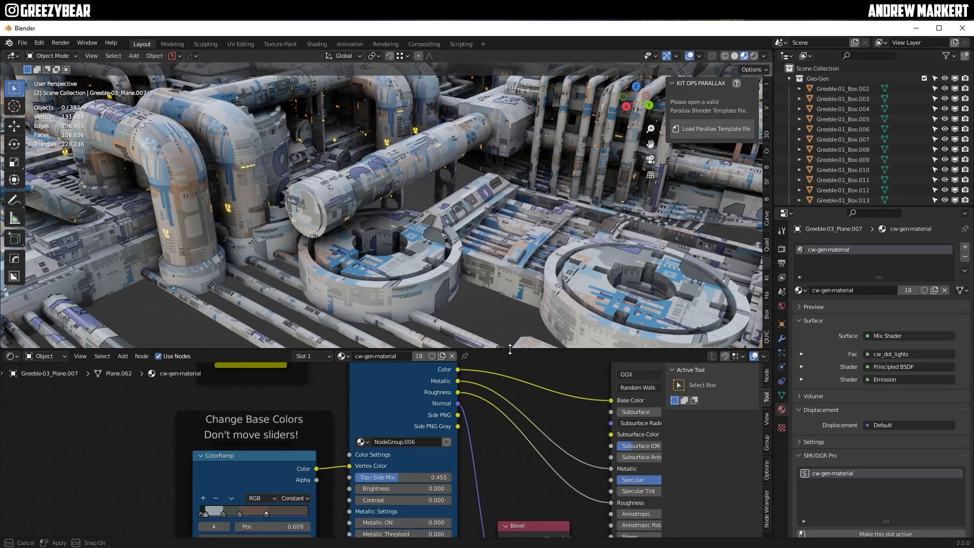
left_click_drag(509, 350, 509, 222)
middle_click_drag(397, 293, 389, 267)
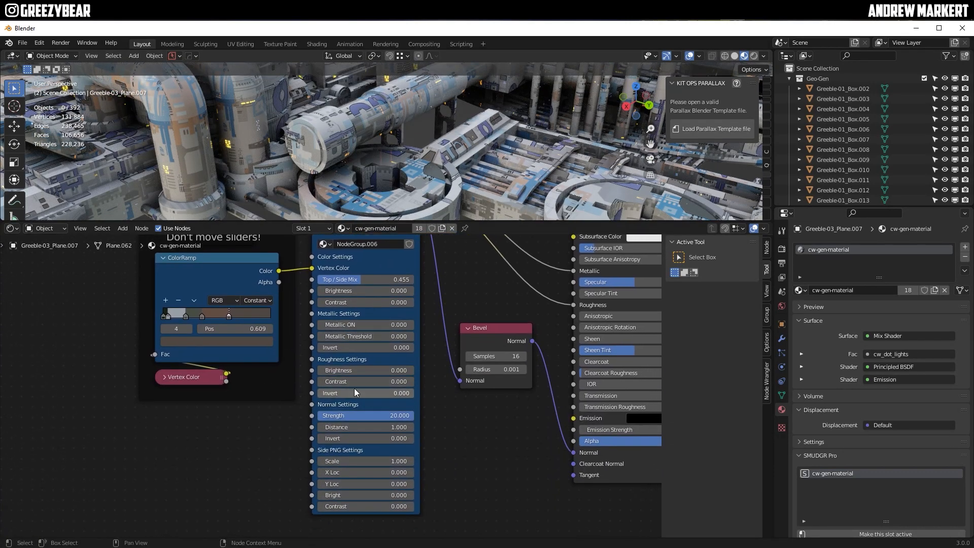
left_click(359, 327)
key("Return")
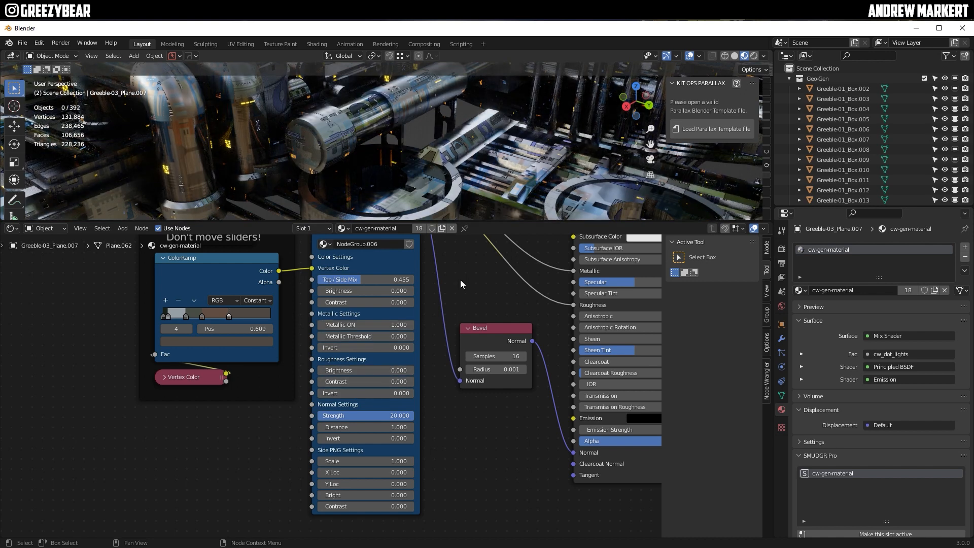
Examine the metallic finish on the pipes and greebles up close and across the whole Geo-Gen surface
left_click_drag(513, 220, 486, 235)
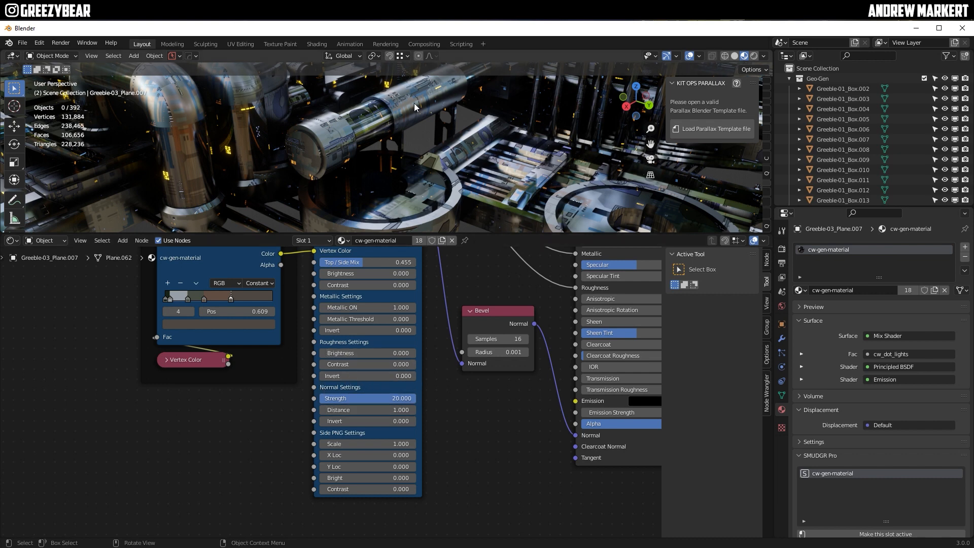
middle_click_drag(414, 103, 351, 159)
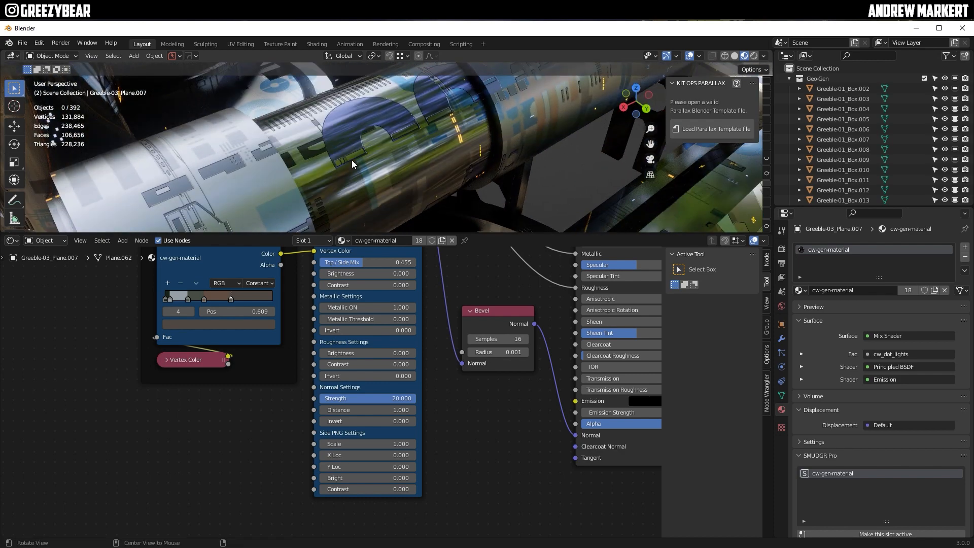
middle_click_drag(219, 181, 350, 183)
middle_click_drag(410, 137, 421, 127)
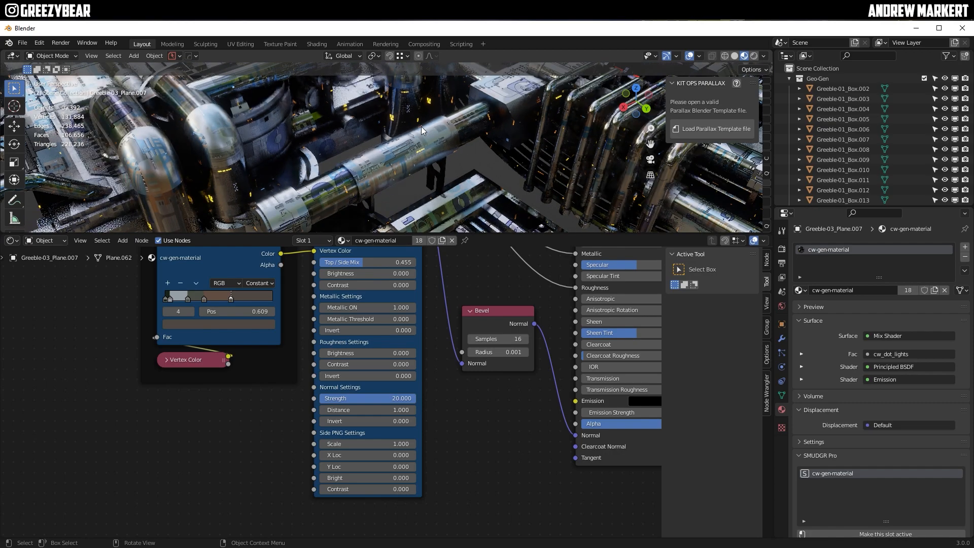
middle_click_drag(284, 151, 350, 175)
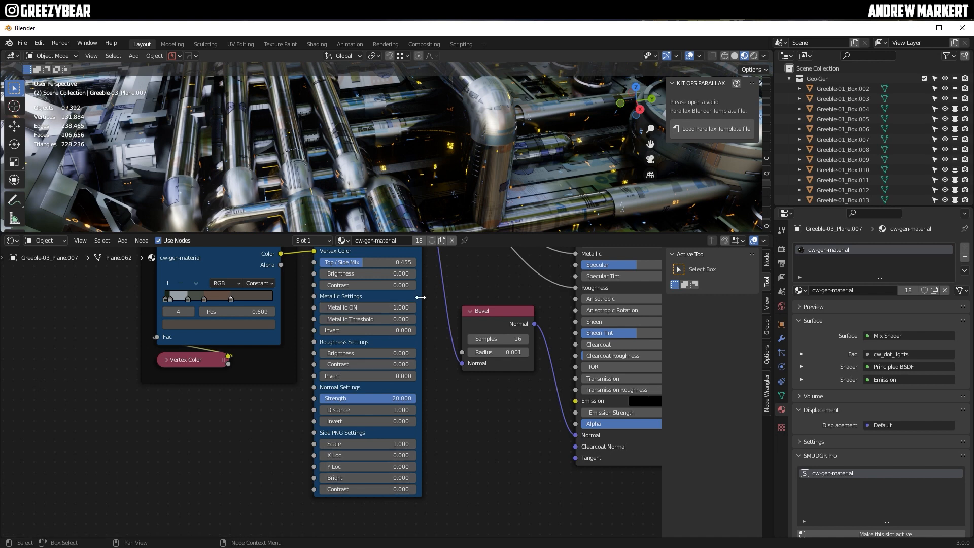
scroll(422, 282, "down", 1)
middle_click_drag(421, 282, 395, 432)
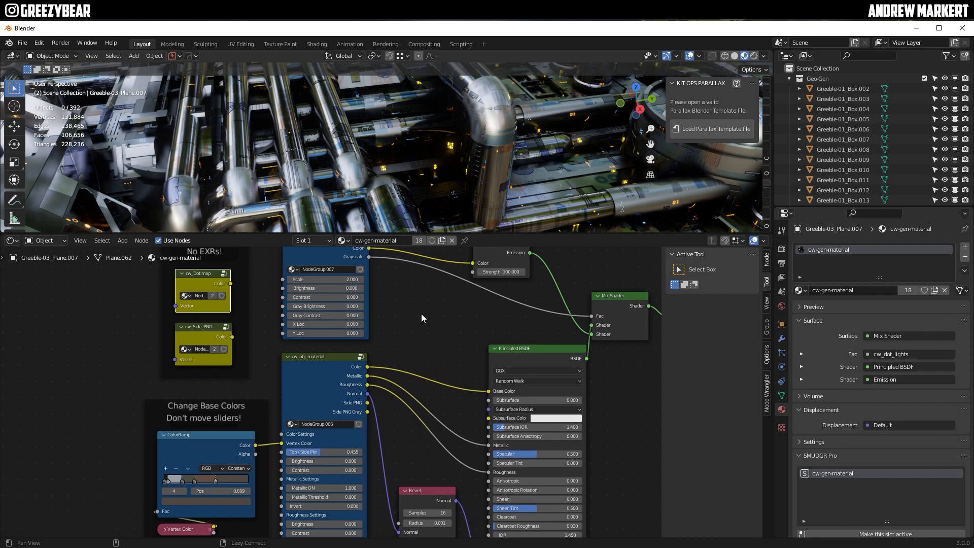
middle_click_drag(420, 305, 406, 328)
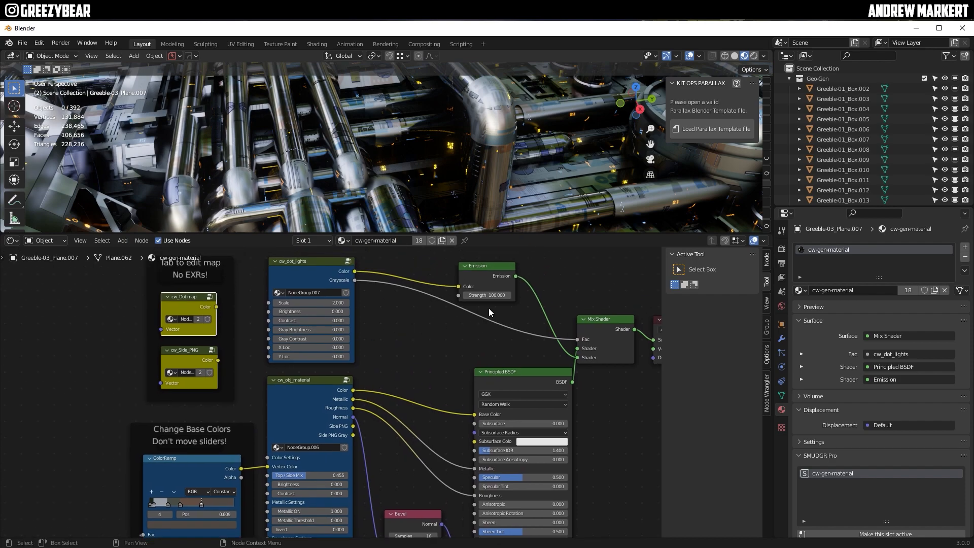
left_click_drag(557, 231, 558, 431)
scroll(422, 256, "down", 8)
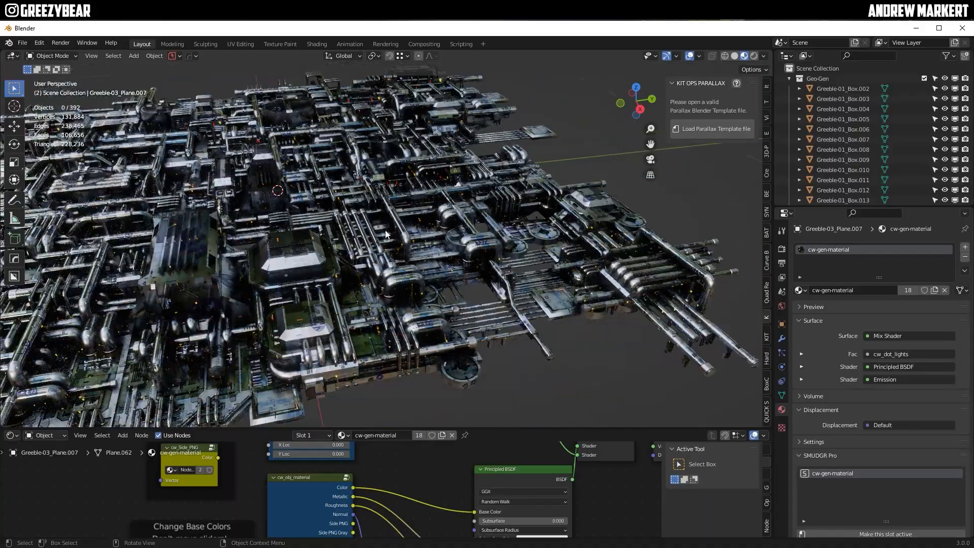
middle_click_drag(385, 234, 362, 179)
Add a camera matching the current view and set its focal length to 40 mm
left_click(134, 57)
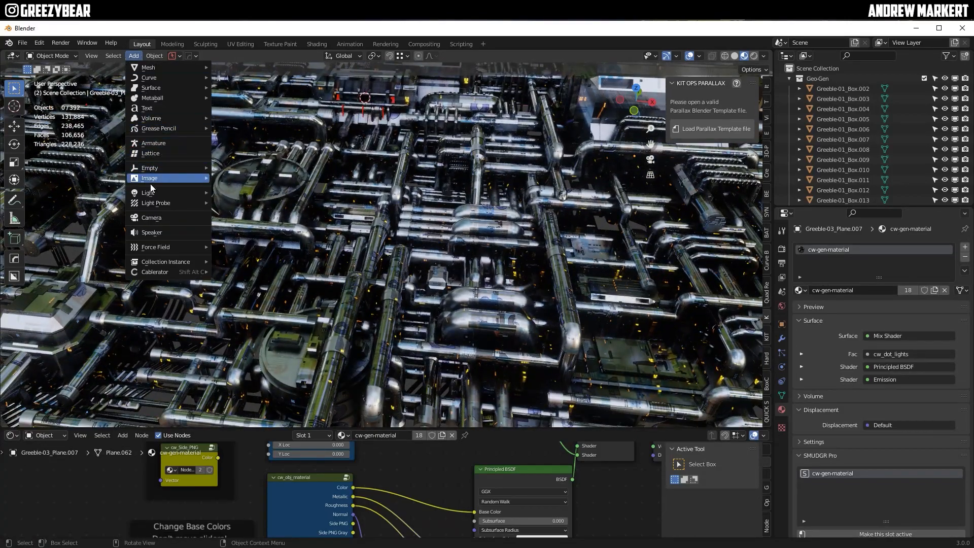
left_click(151, 217)
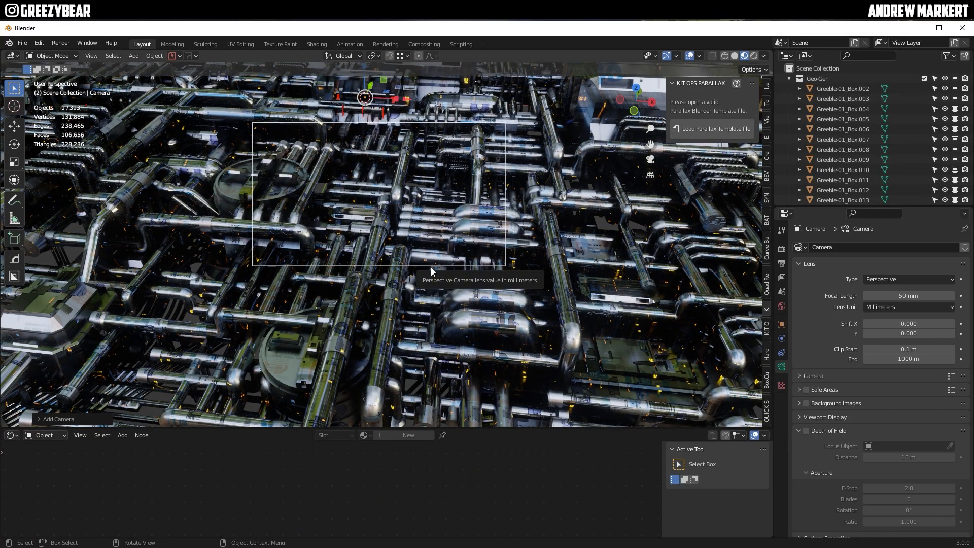
key("ctrl+alt+KP_0")
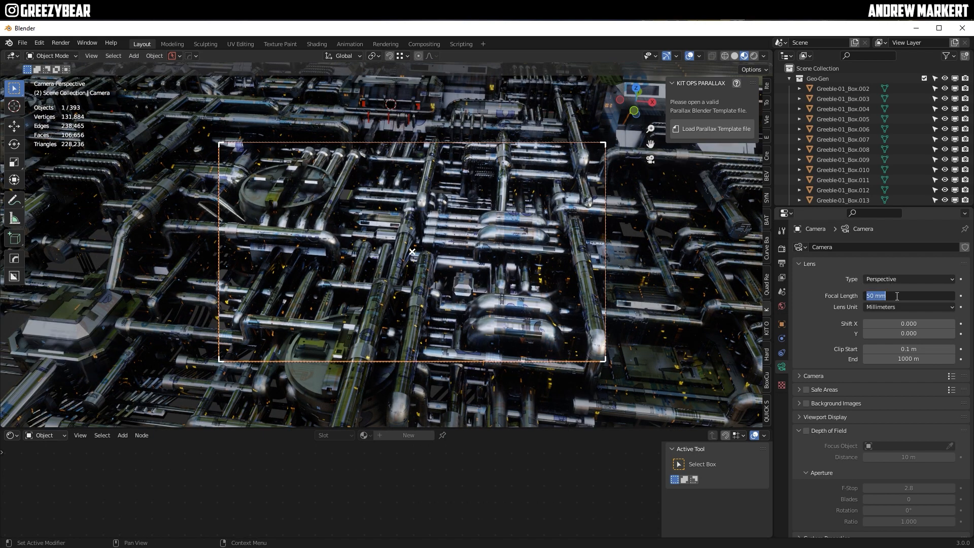
left_click(895, 296)
type("40")
key("Return")
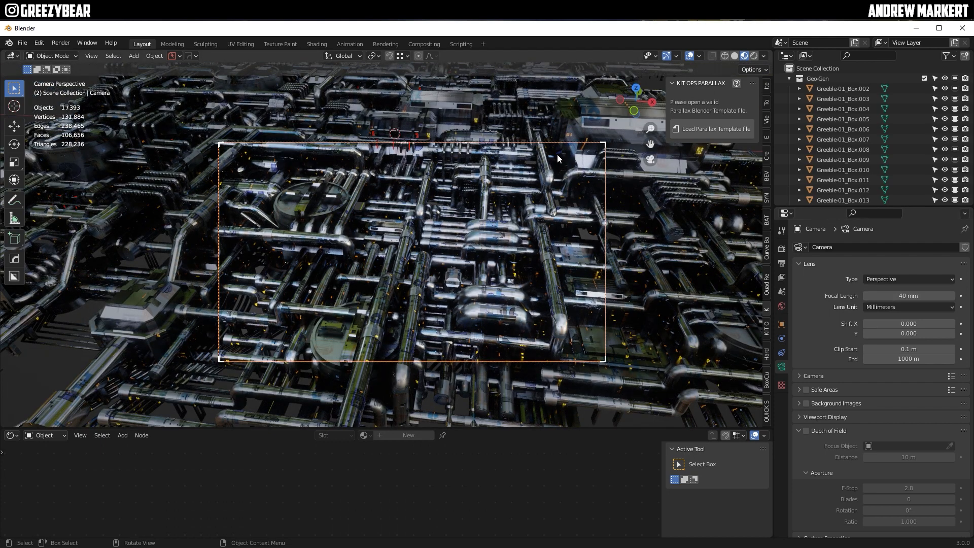
Reframe the shot with the camera locked to the view so the round greeble sits near the centre, then release the lock
left_click(788, 79)
left_click(797, 109)
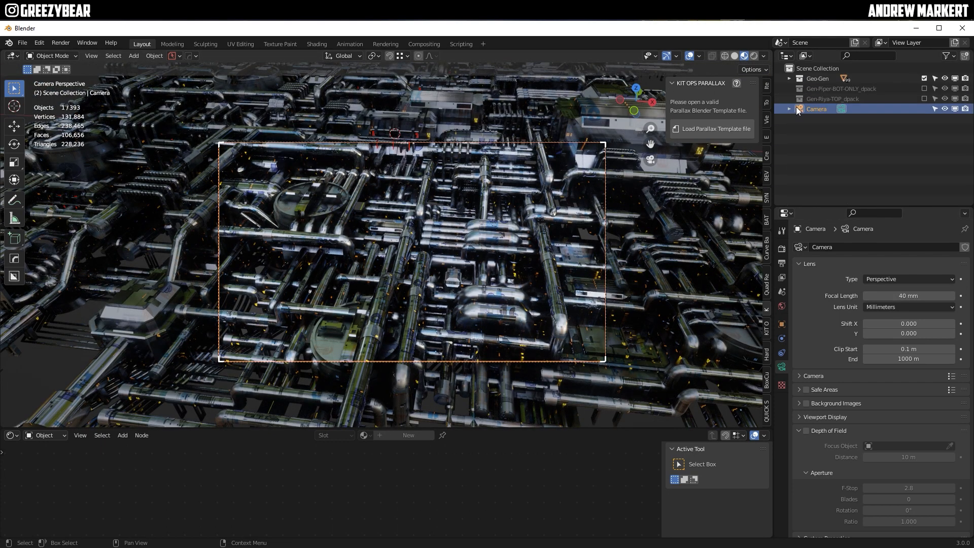
left_click(767, 119)
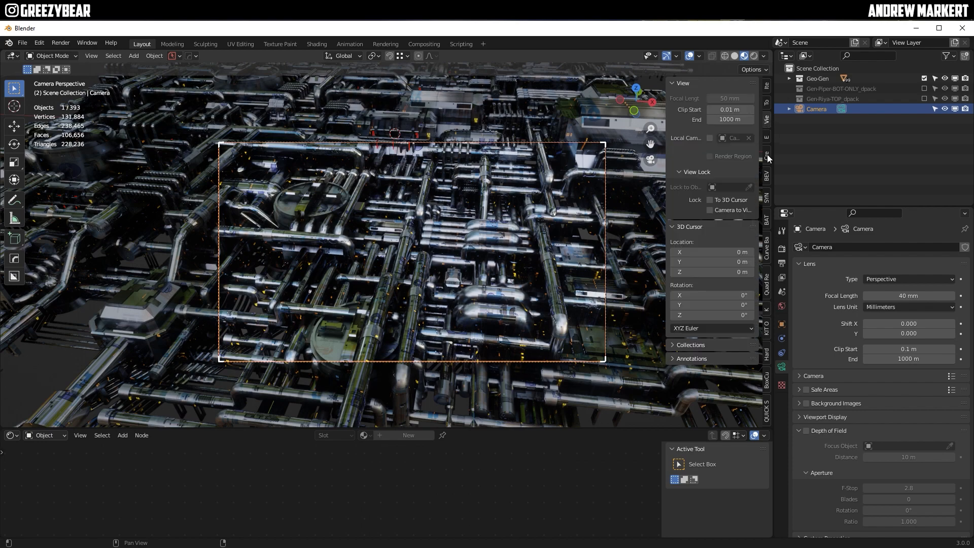
left_click(422, 204)
left_click_drag(465, 238, 490, 244, "alt")
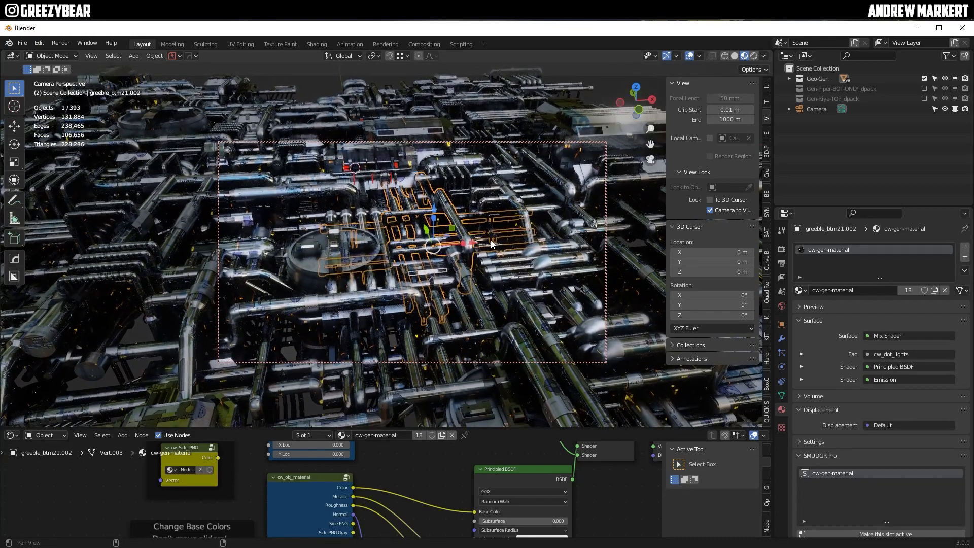
left_click(725, 208)
key("alt+a")
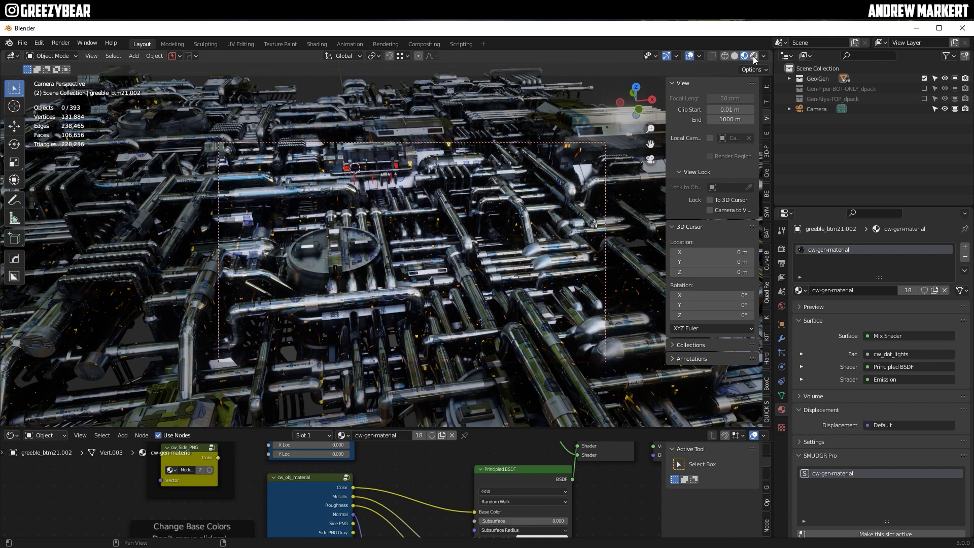
Switch the viewport to rendered shading and set the Scale of the cw_dot_lights node to 1
key("shift+z")
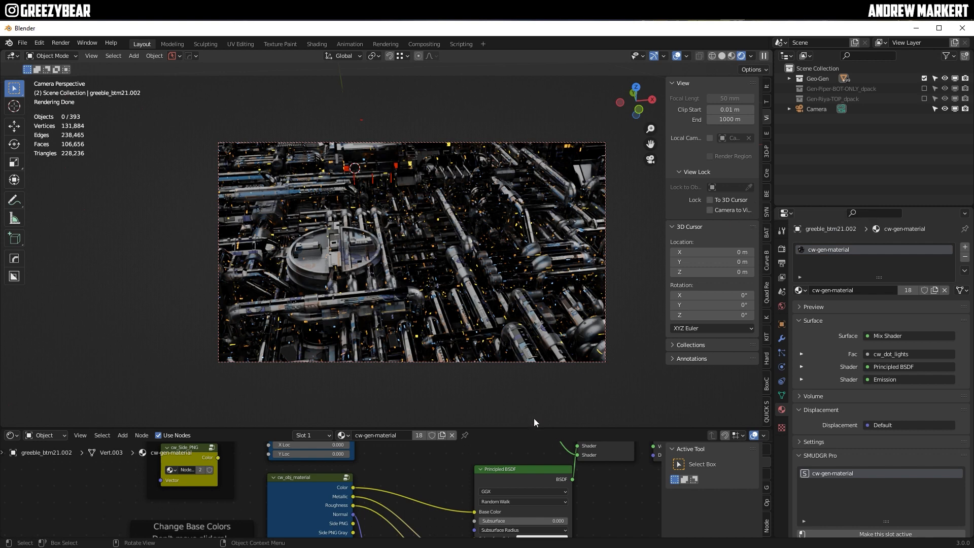
left_click_drag(512, 428, 512, 259)
middle_click_drag(346, 315, 315, 351)
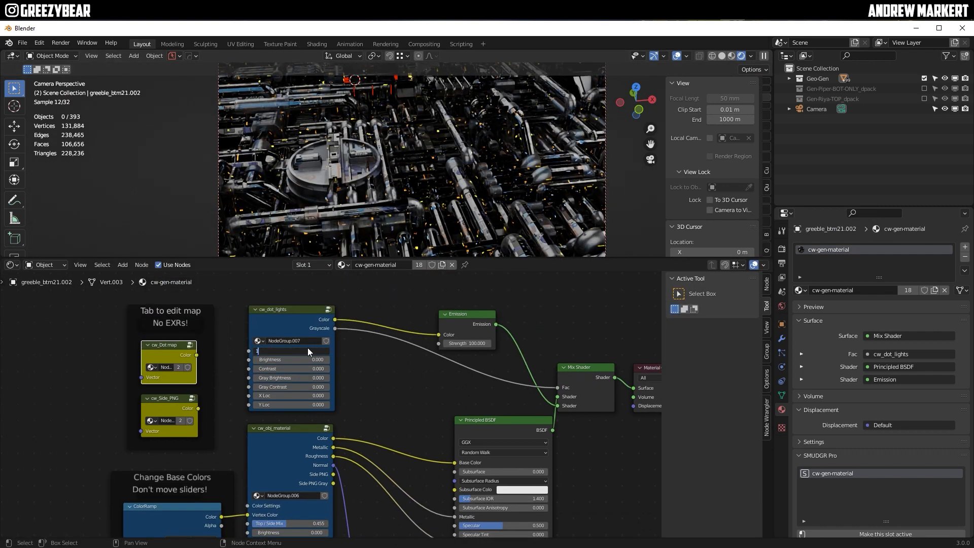
key("Return")
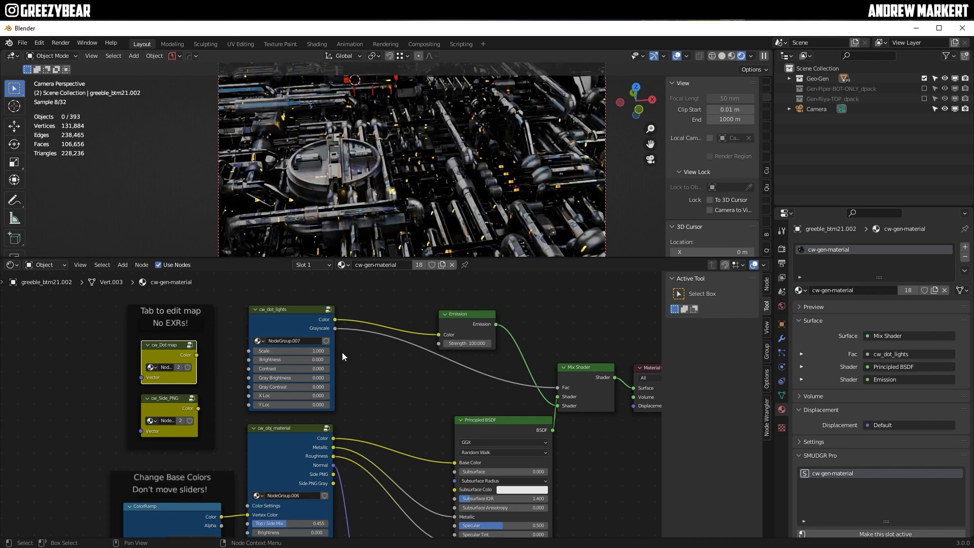
Set the Strength of the Emission node to 50
left_click(467, 344)
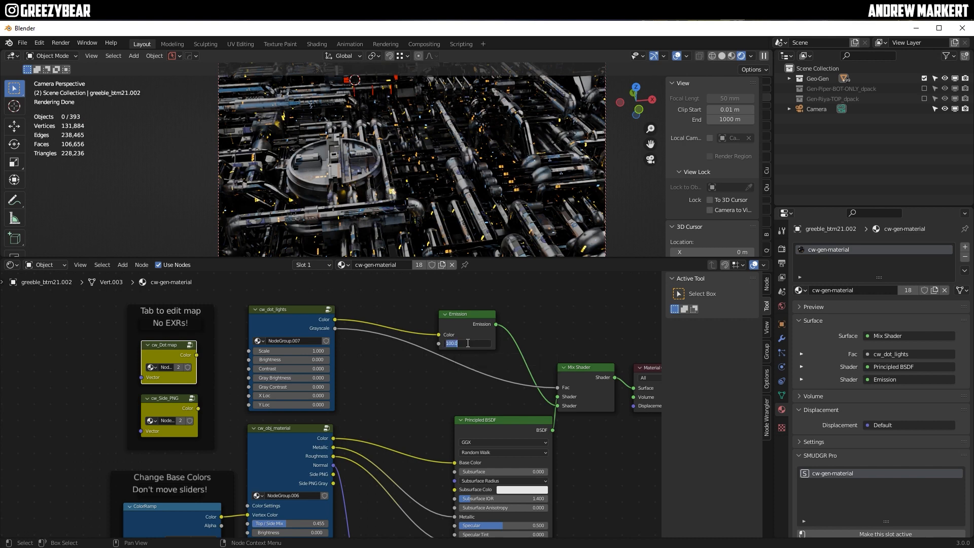
key("Return")
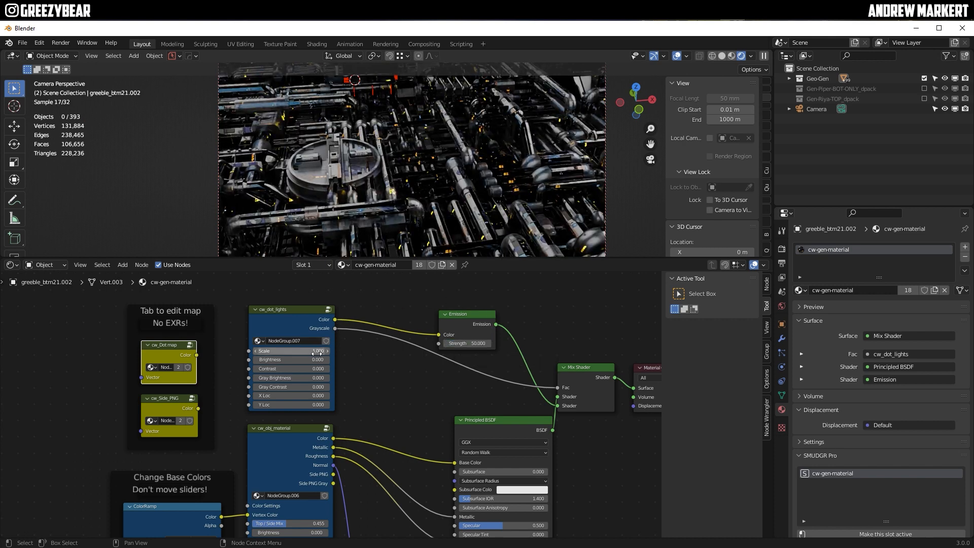
left_click(303, 310)
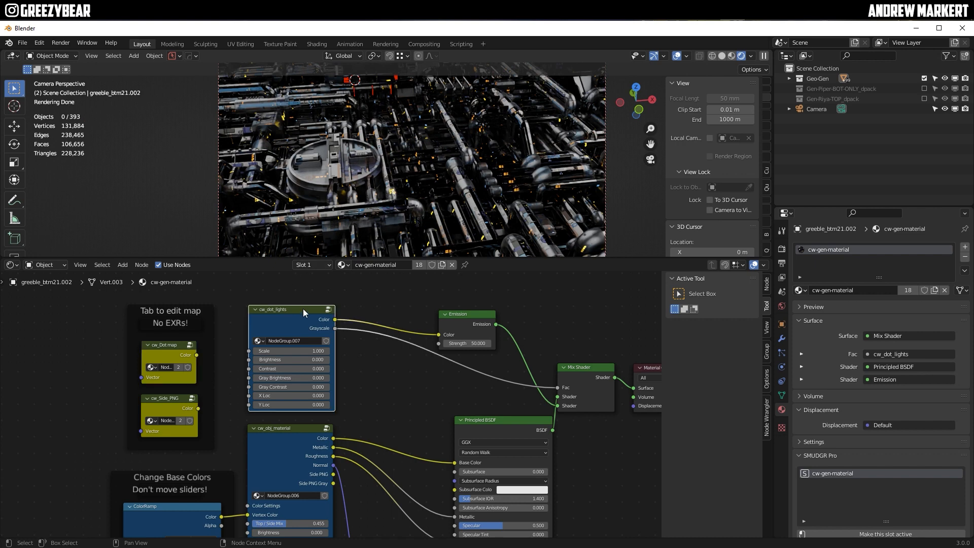
Add a point light and move it low among the pipes beside the round greeble, near the middle of the camera frame
left_click_drag(285, 261, 315, 398)
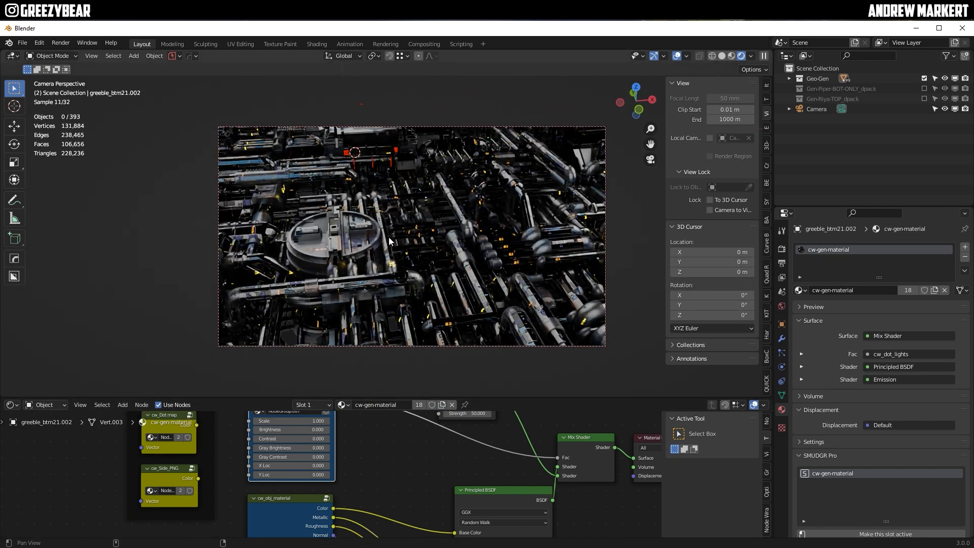
mouse_move(389, 238)
middle_mouse_down("shift")
mouse_move(346, 230)
mouse_move(388, 227)
middle_mouse_up("shift")
scroll(389, 225, "up", 1)
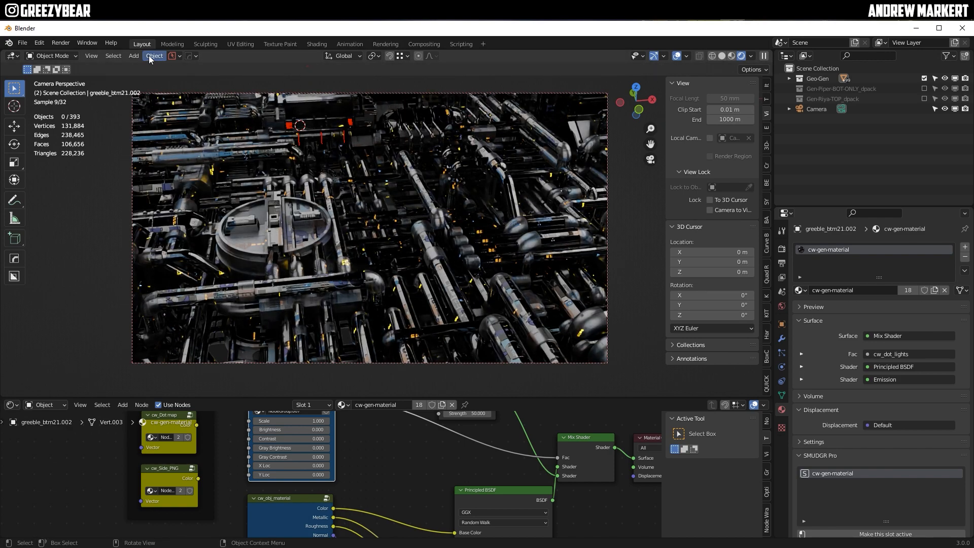
left_click(133, 56)
mouse_move(148, 193)
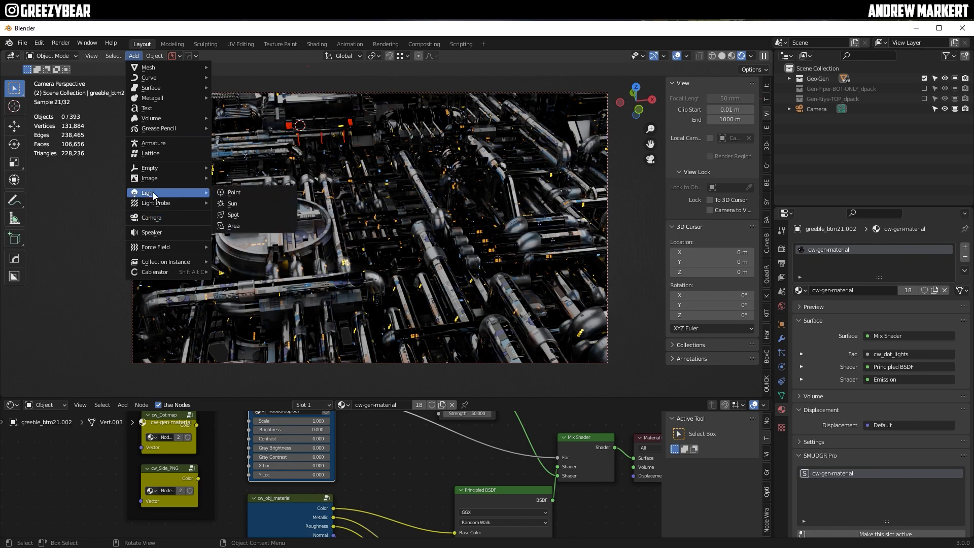
left_click(269, 193)
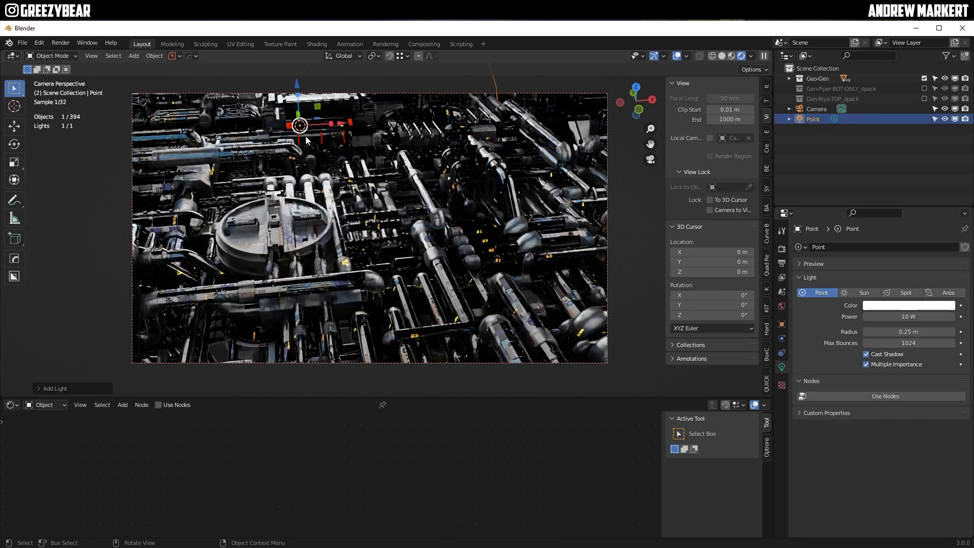
left_click_drag(338, 129, 416, 185)
left_click_drag(384, 145, 383, 174)
Set the point light's radius to 0.125 m and its colour to light blue (R 0.429, G 0.860, B 1.000)
left_click_drag(909, 332, 883, 333)
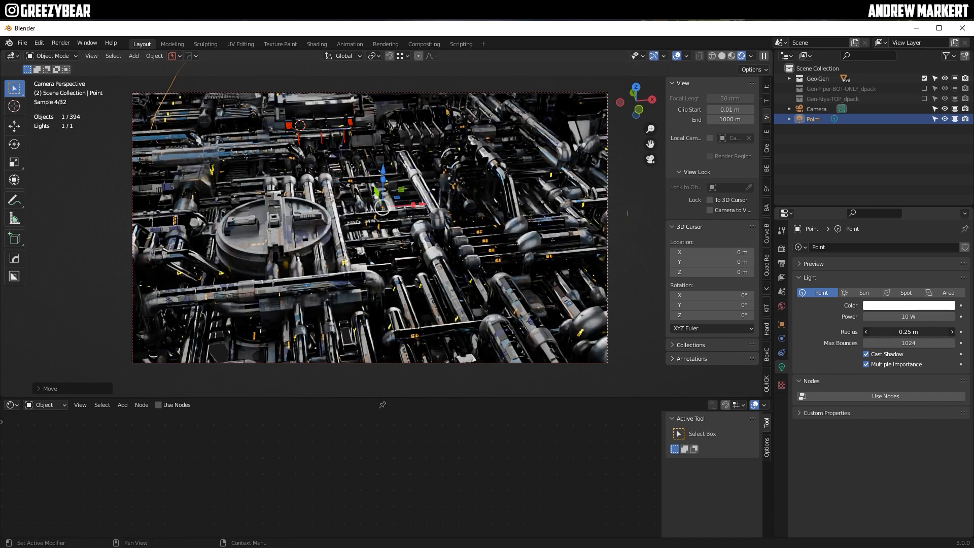
left_click(917, 334)
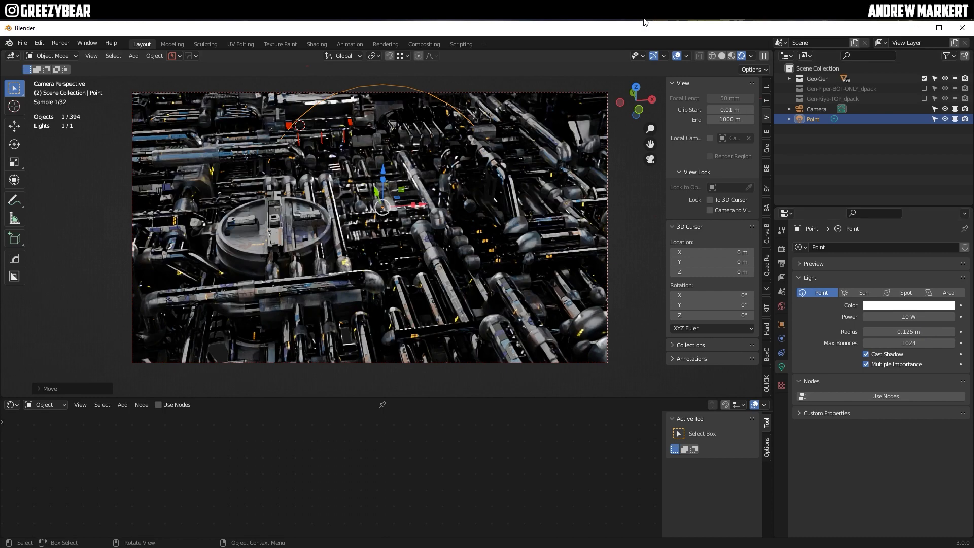
left_click(879, 306)
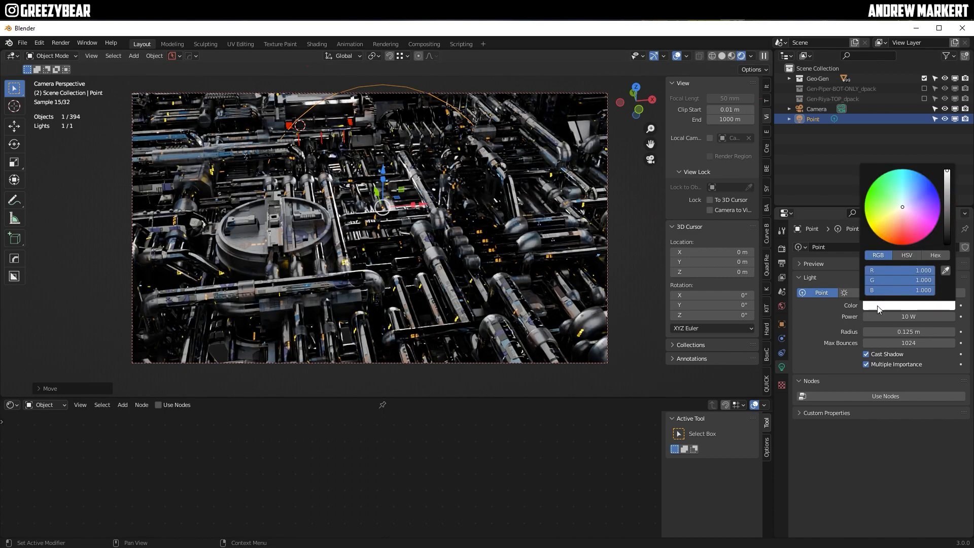
left_click(905, 196)
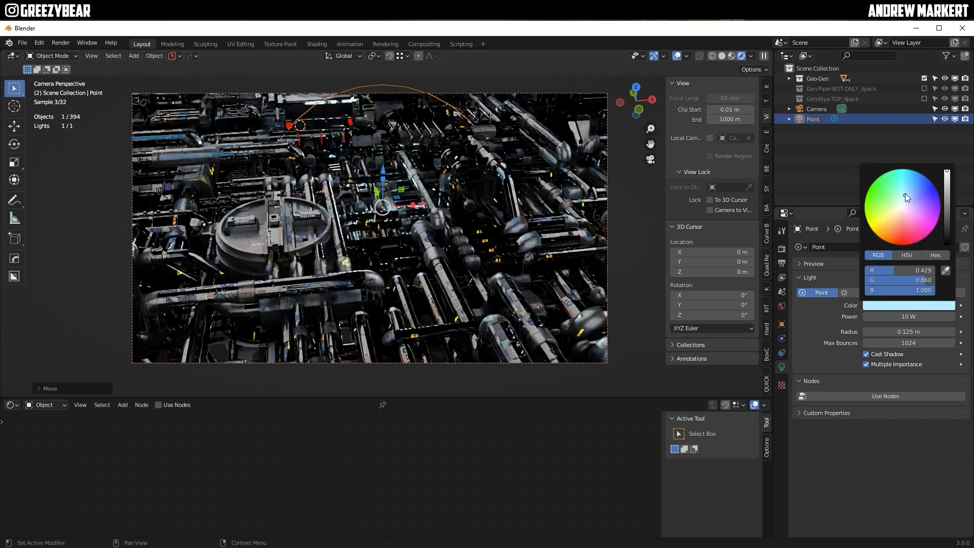
Raise the point light slightly and set its power to 20 W
left_click_drag(383, 169, 383, 161)
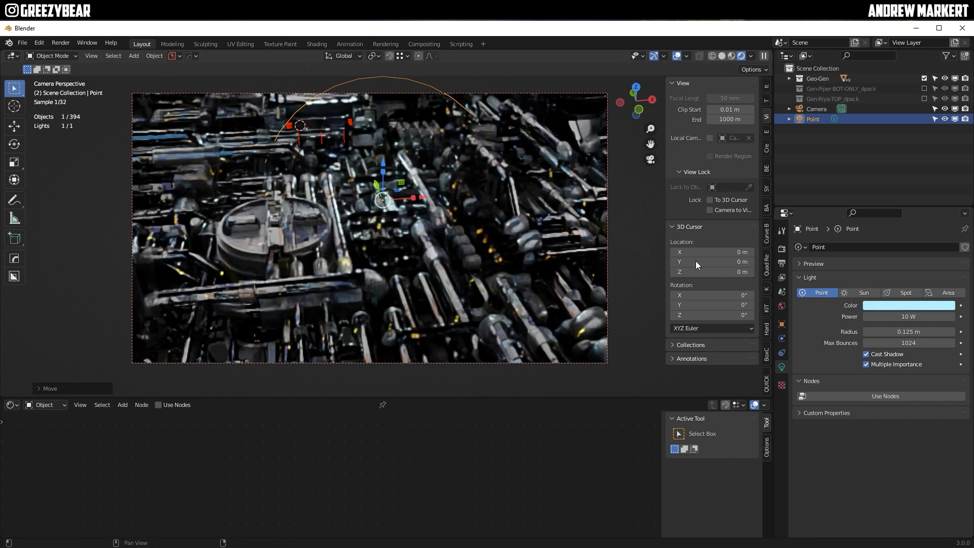
left_click(905, 317)
type("20")
key("Return")
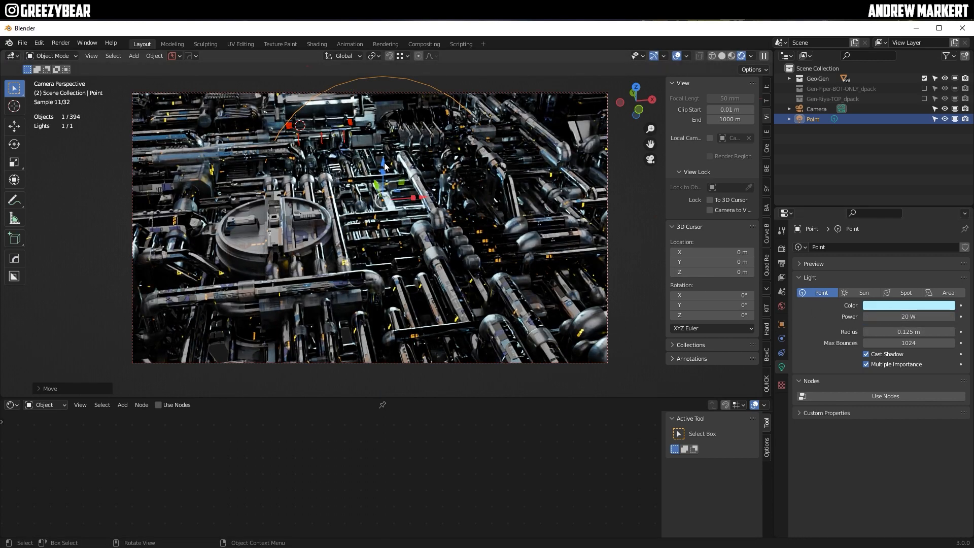
Move the point light farther back among the pipes and place a duplicate of it among the foreground pipes
left_click_drag(385, 165, 365, 145)
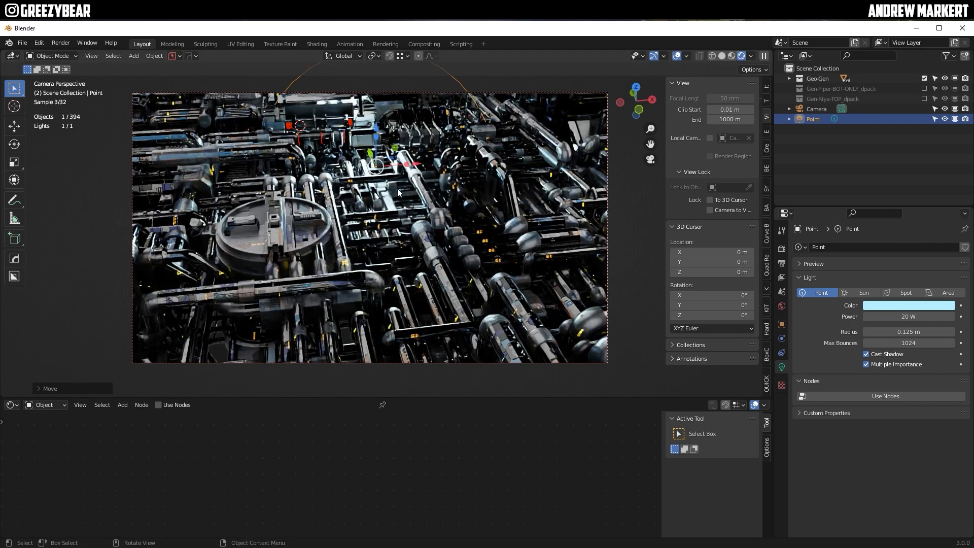
key("shift+d")
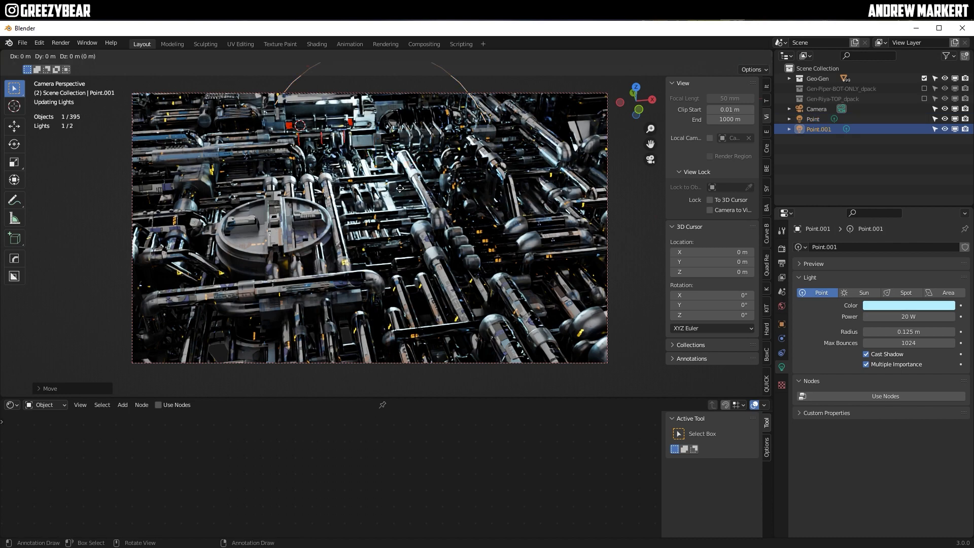
key("y")
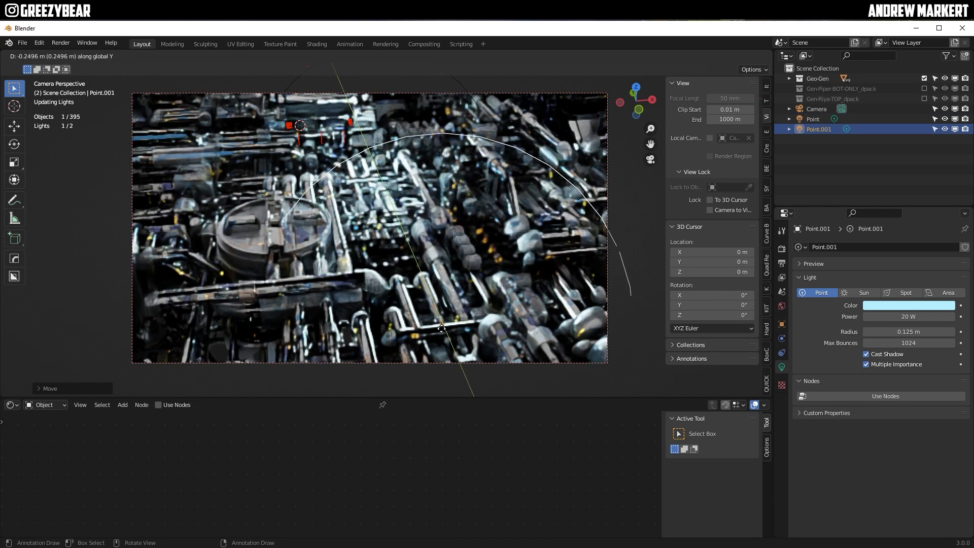
left_click(456, 299)
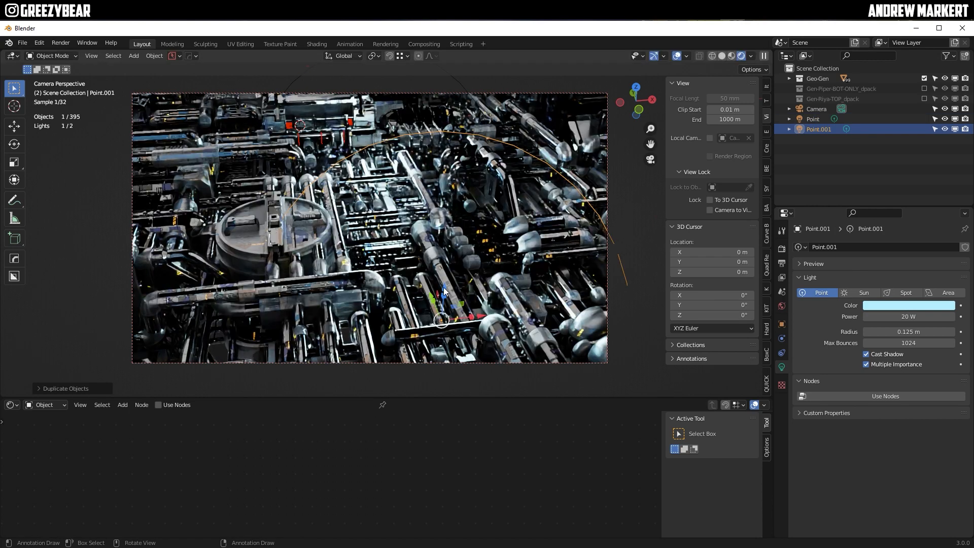
key("g")
key("x")
left_click(468, 316)
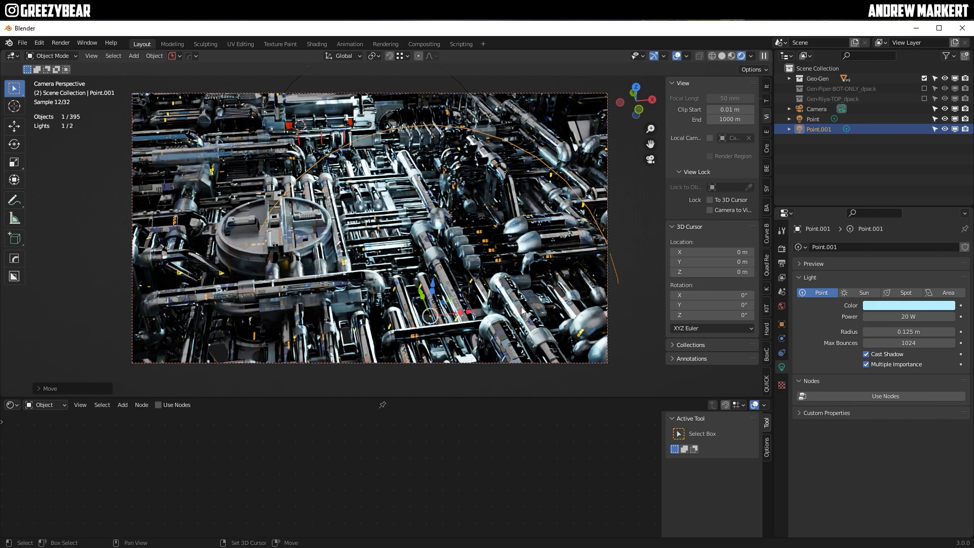
Duplicate the foreground light along X to just outside the camera frame's left edge and shift the copy slightly upward
key("shift+d")
key("x")
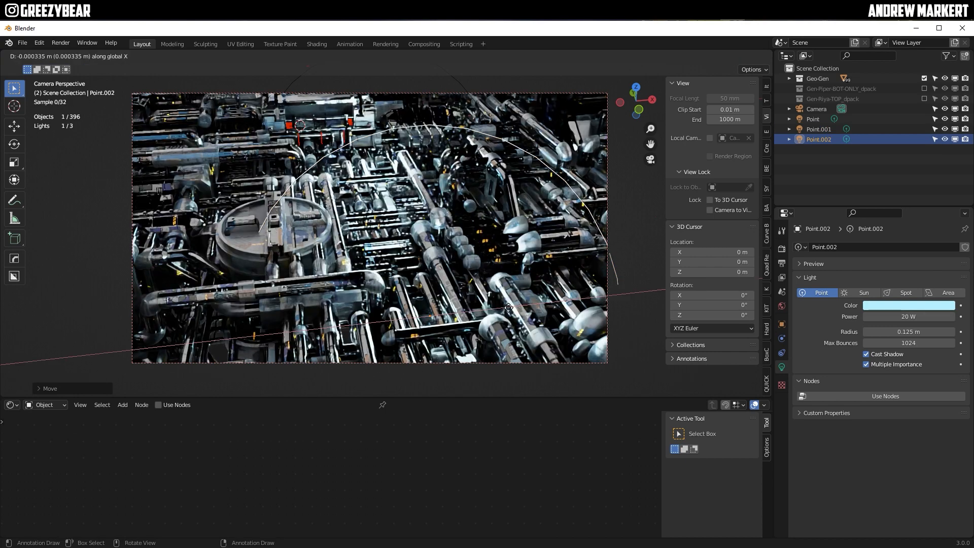
left_click(188, 352)
left_click_drag(71, 324, 63, 302)
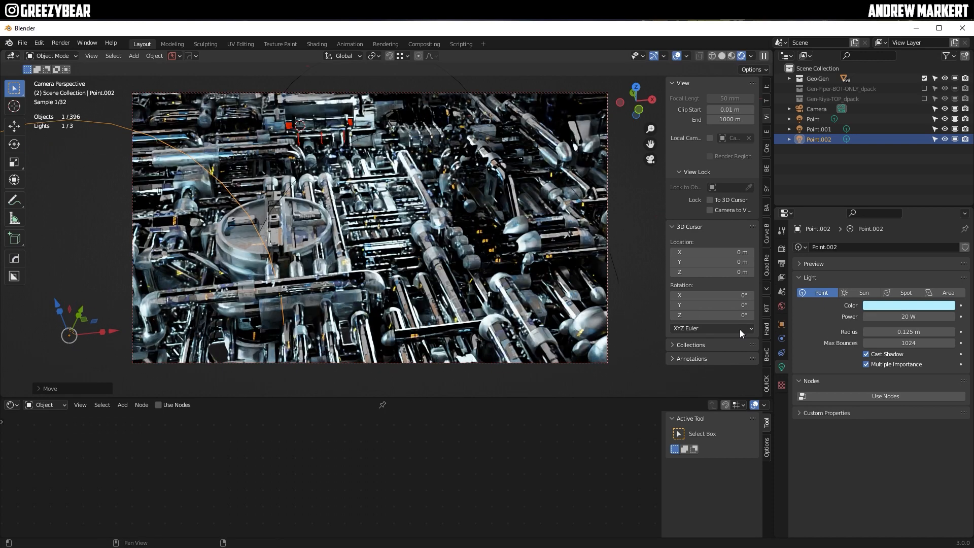
Set the colour of the light outside the frame's left edge to orange and its power to 5 W
left_click(884, 309)
left_click(891, 234)
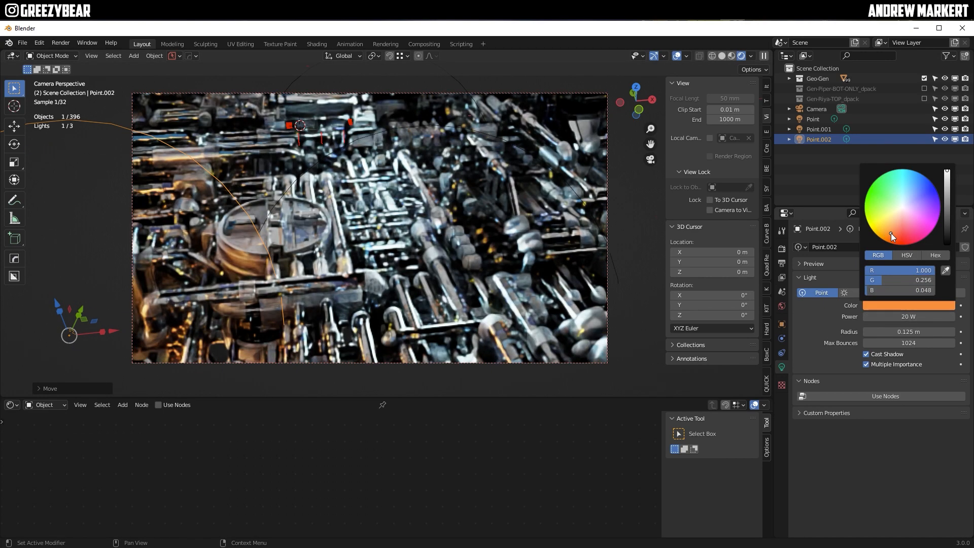
left_click(896, 218)
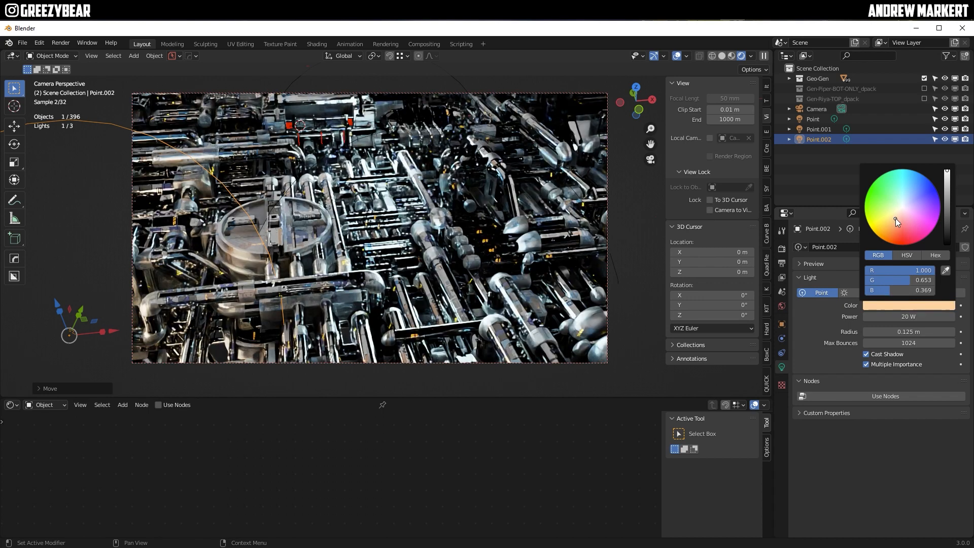
left_click(888, 236)
left_click(900, 315)
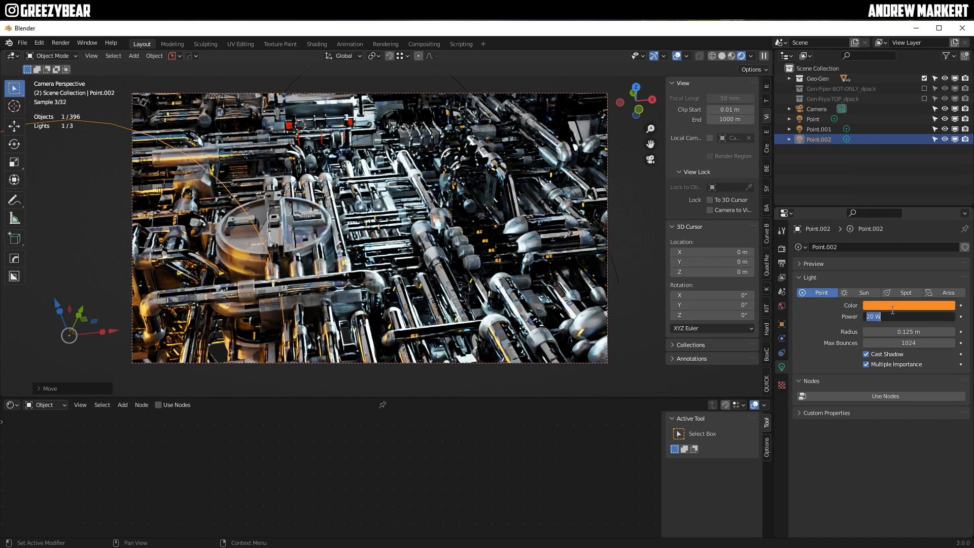
type("10")
key("Return")
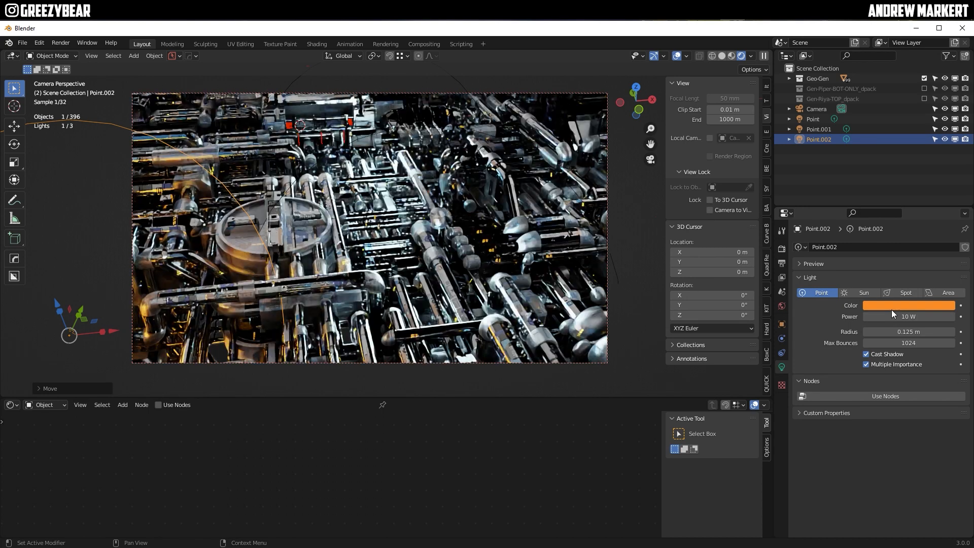
left_click(911, 316)
type("5")
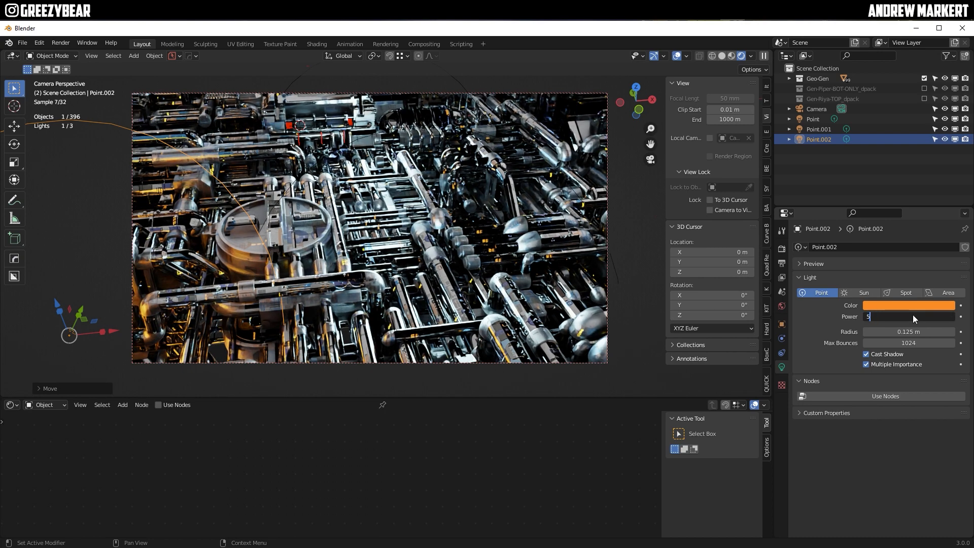
key("Return")
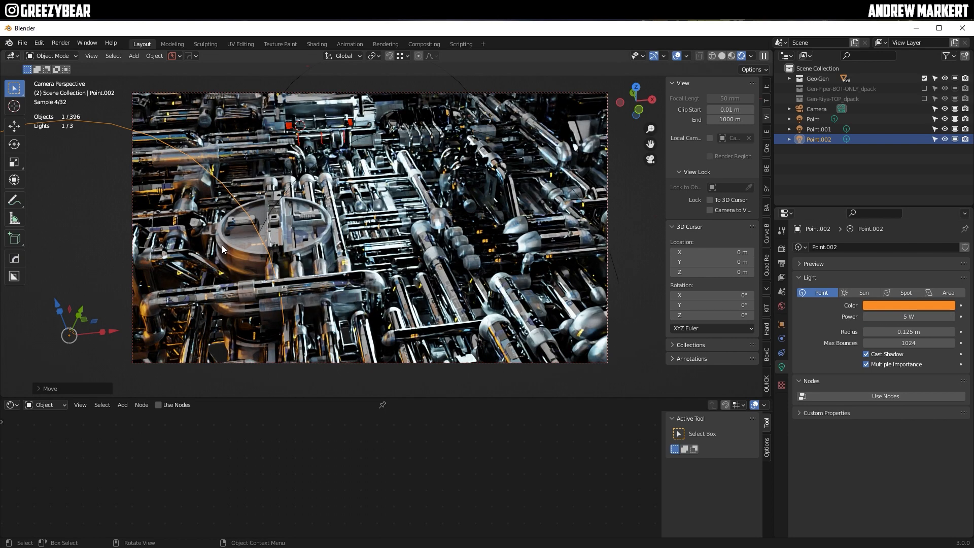
Duplicate the orange light to just outside the camera frame's upper-left corner and make the copy pale blue
key("shift+d")
left_click_drag(248, 178, 329, 322)
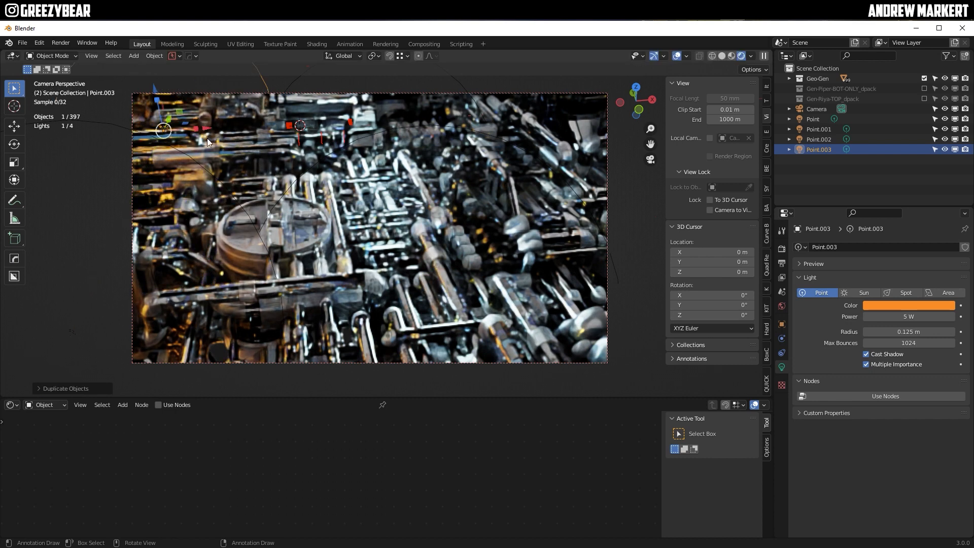
key("ctrl+z")
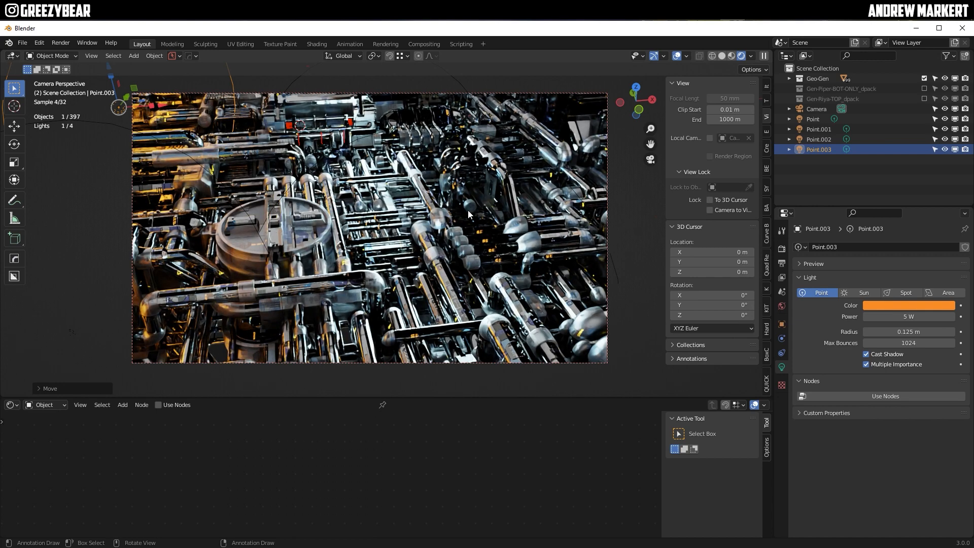
left_click(888, 305)
left_click(904, 201)
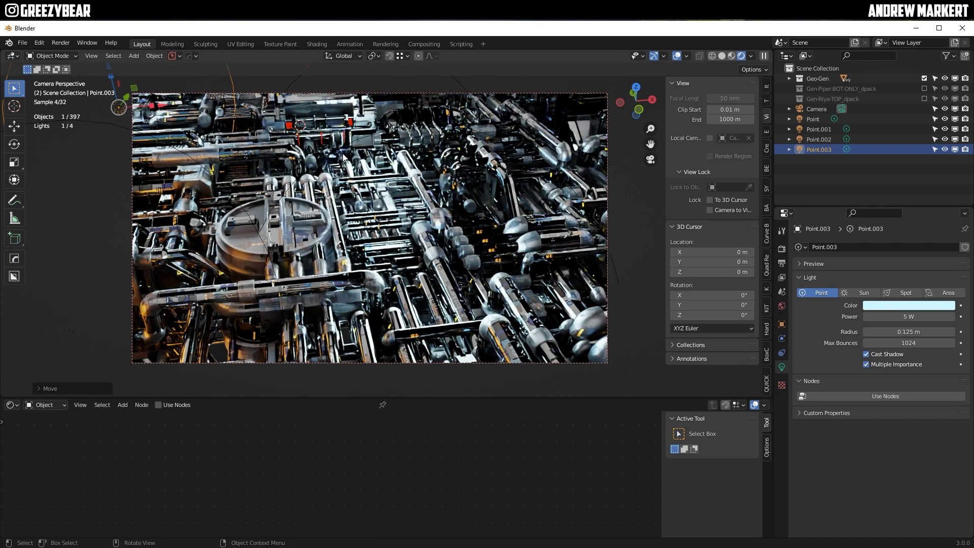
Duplicate the pale blue light along X to the opposite side and position the copy just outside the camera frame's upper-right corner
key("shift+d")
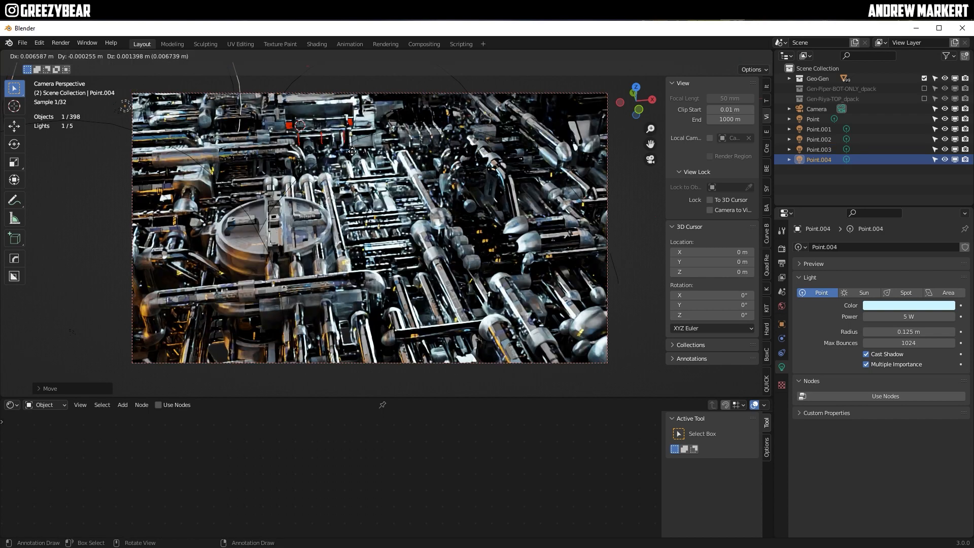
key("x")
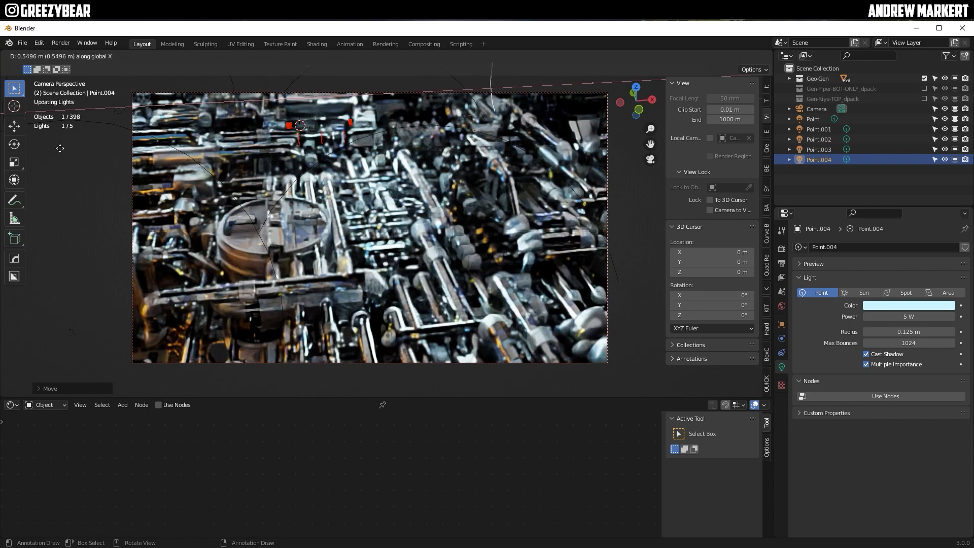
left_click(384, 172)
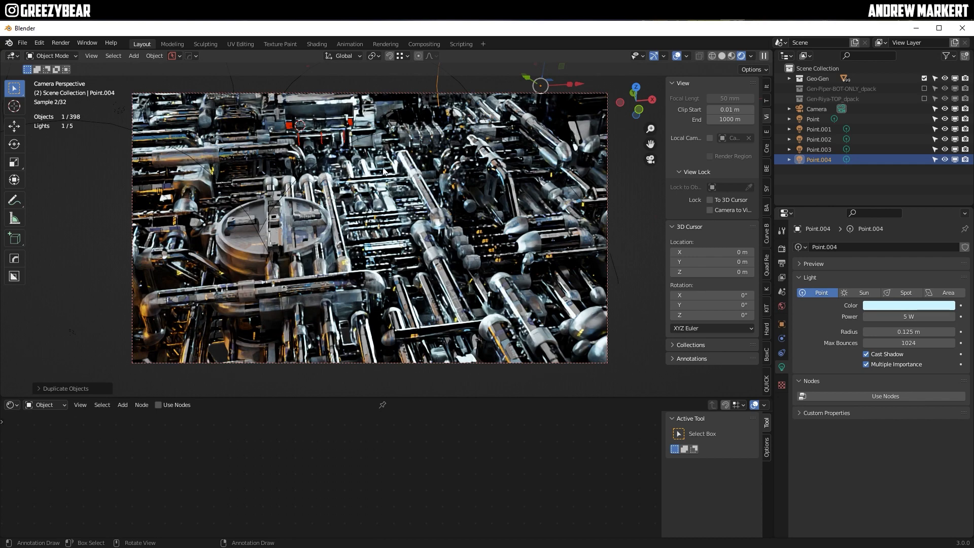
scroll(516, 157, "down", 1)
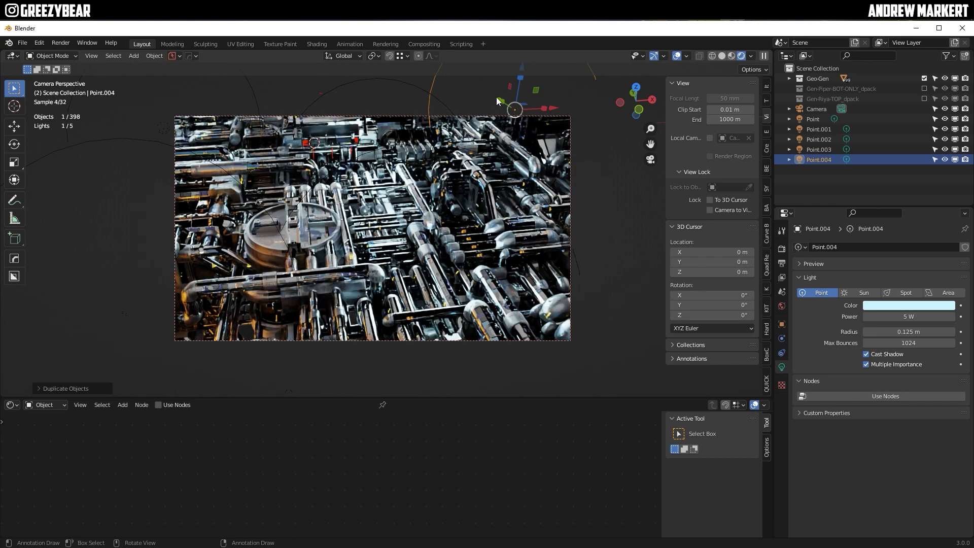
left_click_drag(496, 97, 583, 86)
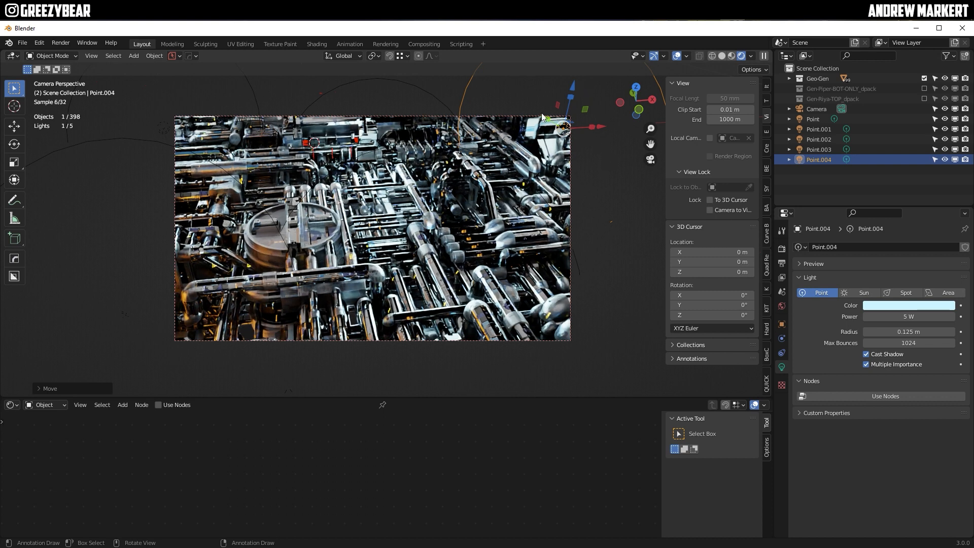
key("g")
left_click(558, 124)
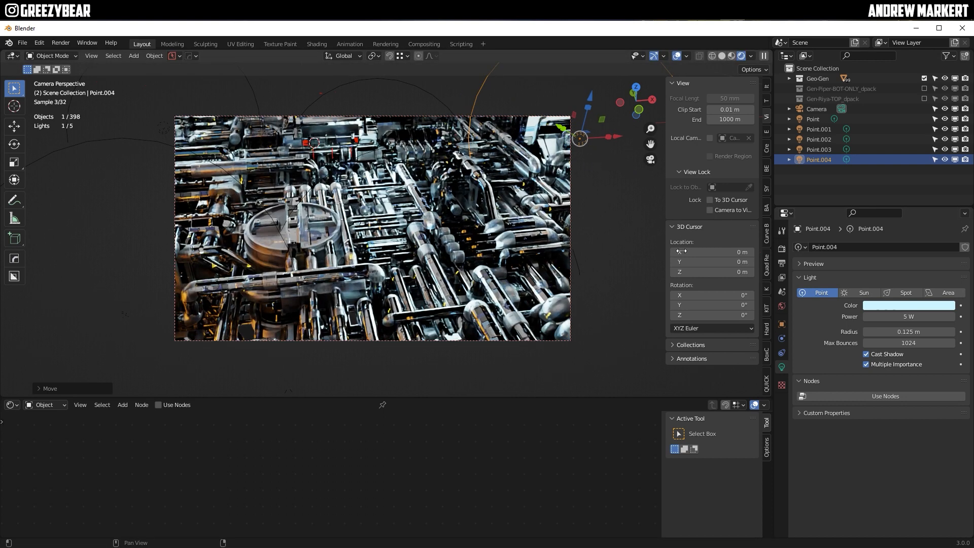
Set the power of the two pale blue lights, Point.004 and Point.003, to 2 W each
left_click(898, 316)
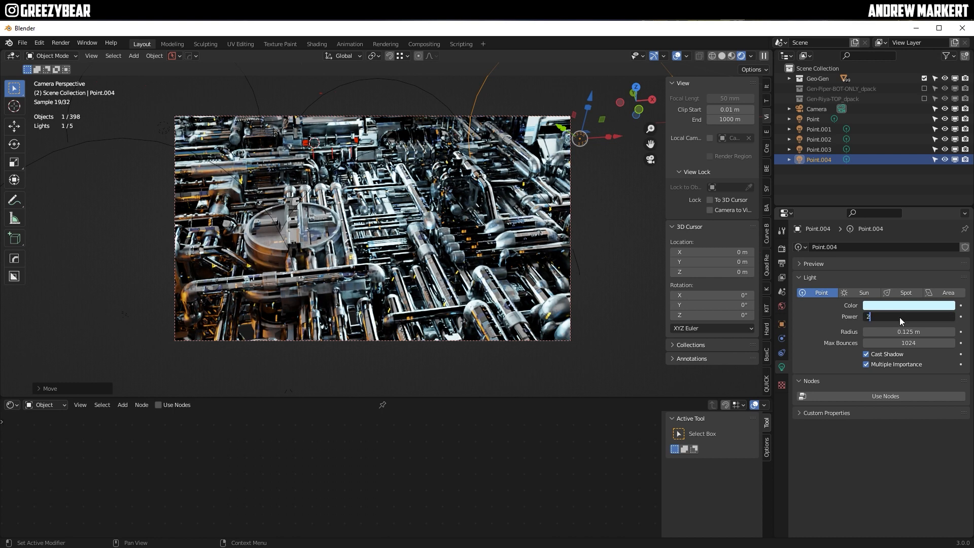
key("Return")
left_click(810, 147)
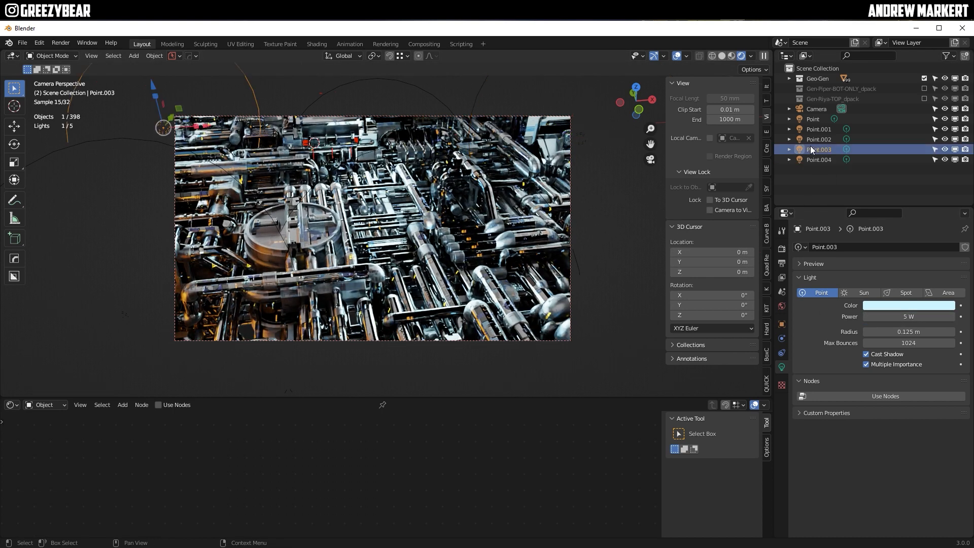
left_click(891, 317)
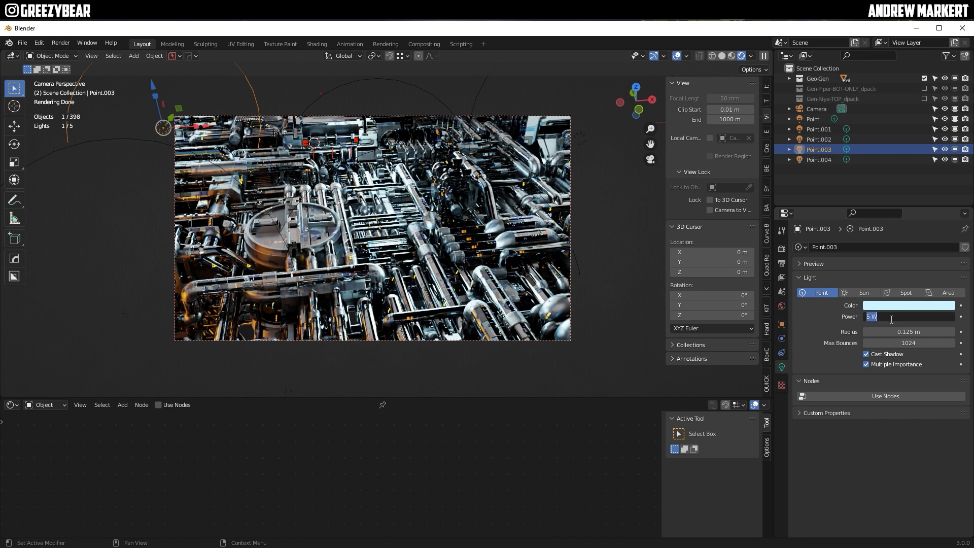
type("2")
key("Return")
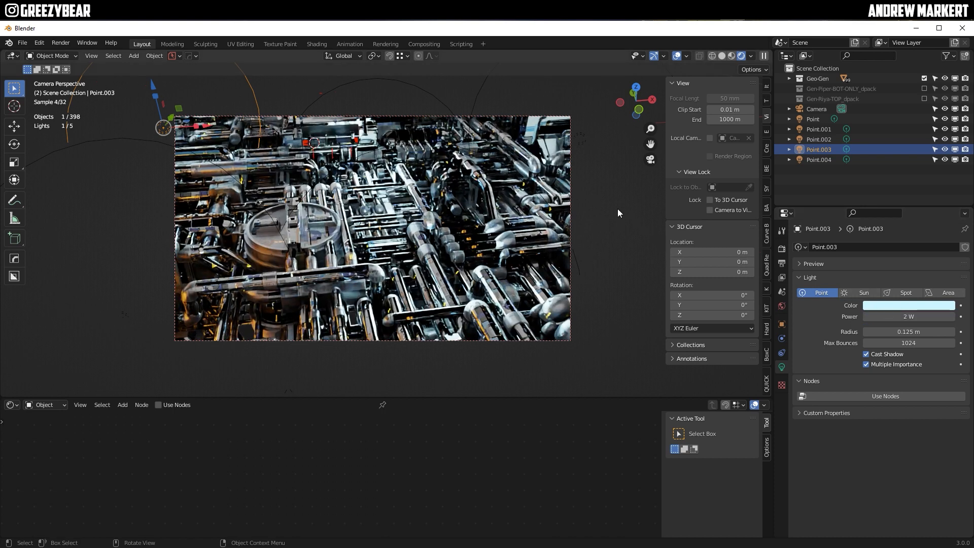
Set the power of the orange light, Point.002, to 3 W
left_click(814, 138)
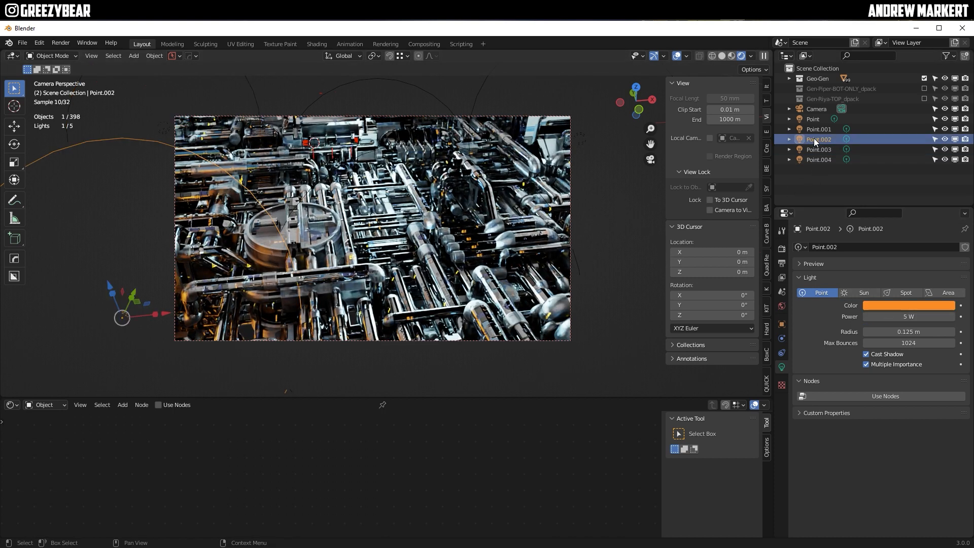
left_click(890, 315)
key("Return")
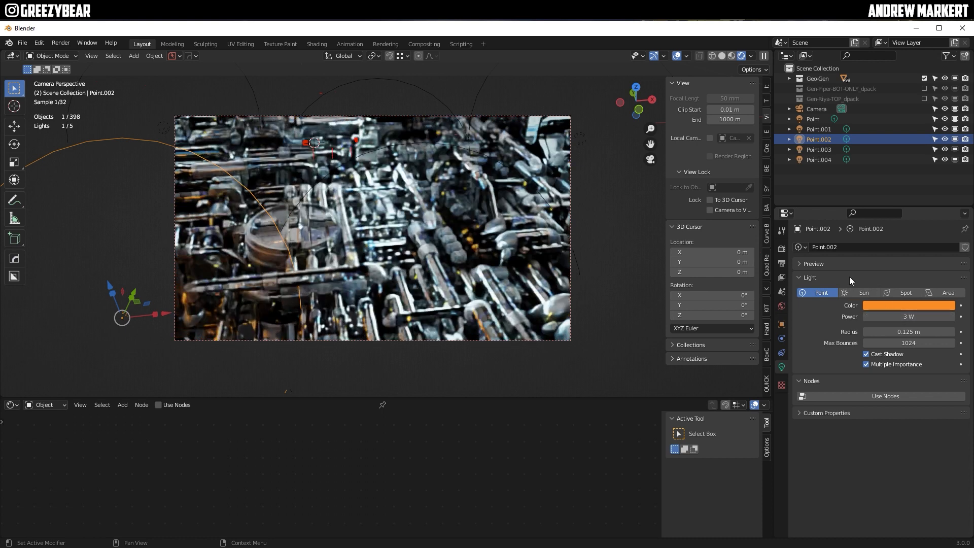
Set the power of the foreground light Point.001 and the original Point light to 5 W each
left_click(818, 128)
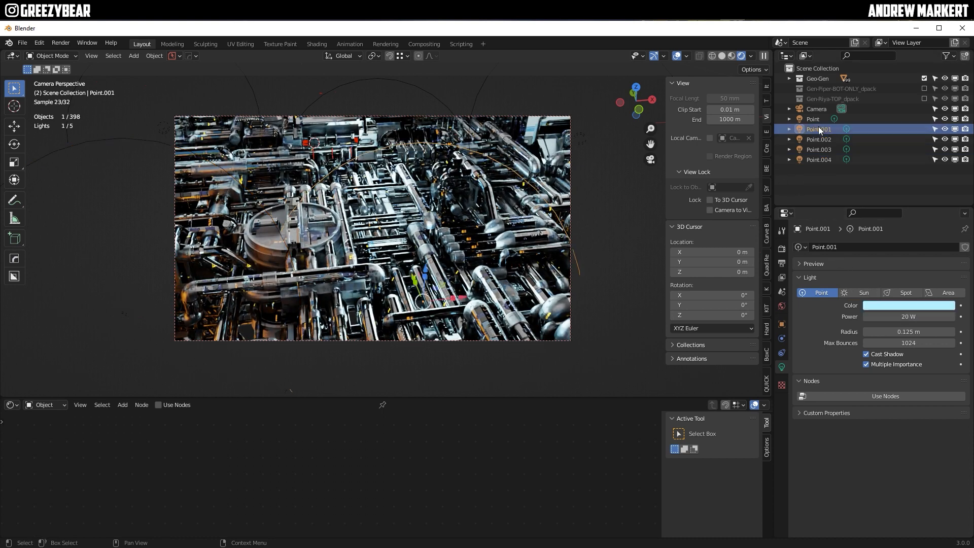
left_click(903, 314)
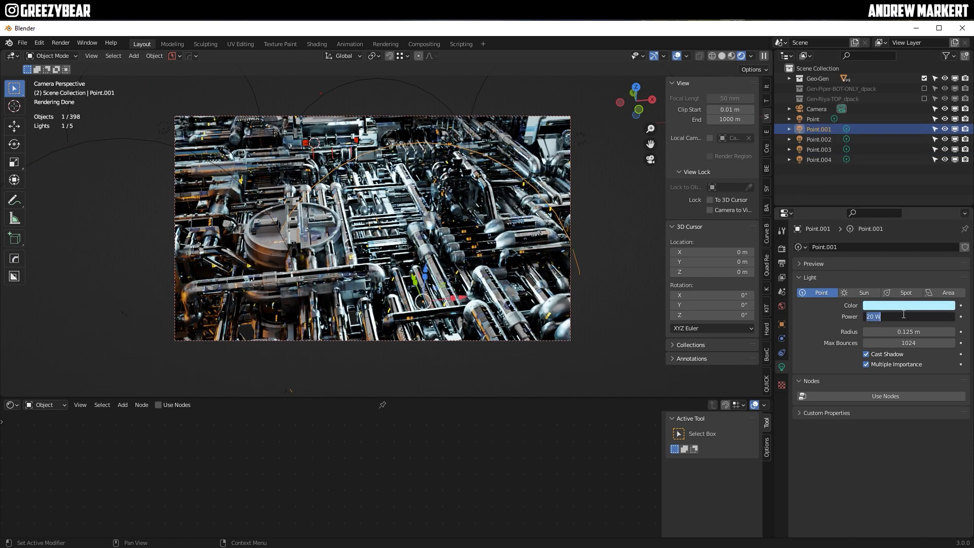
type("10")
key("Return")
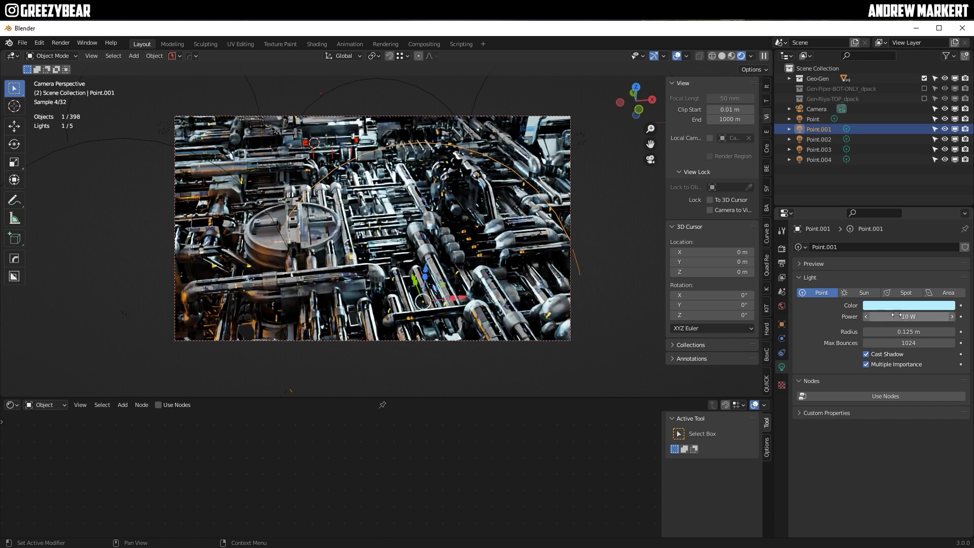
left_click(896, 315)
type("5")
key("Return")
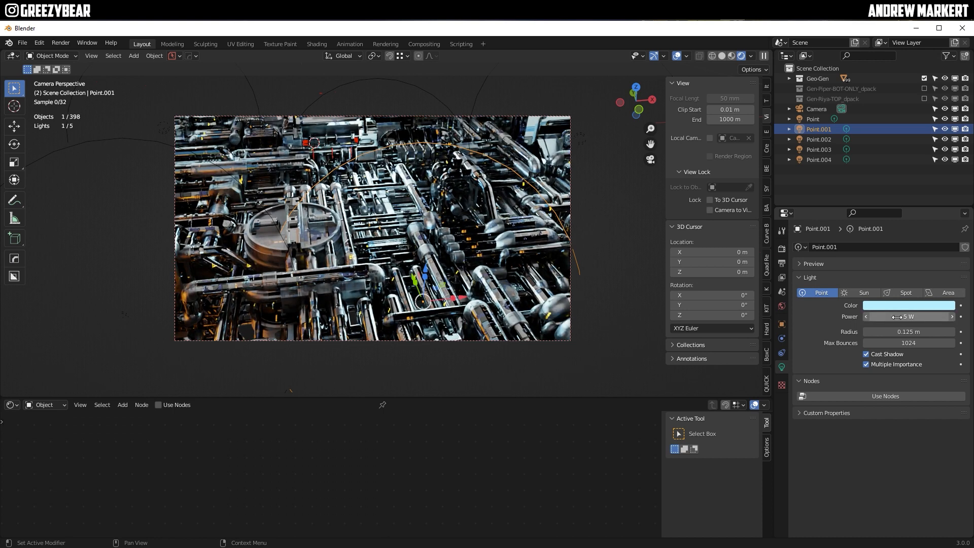
left_click(816, 119)
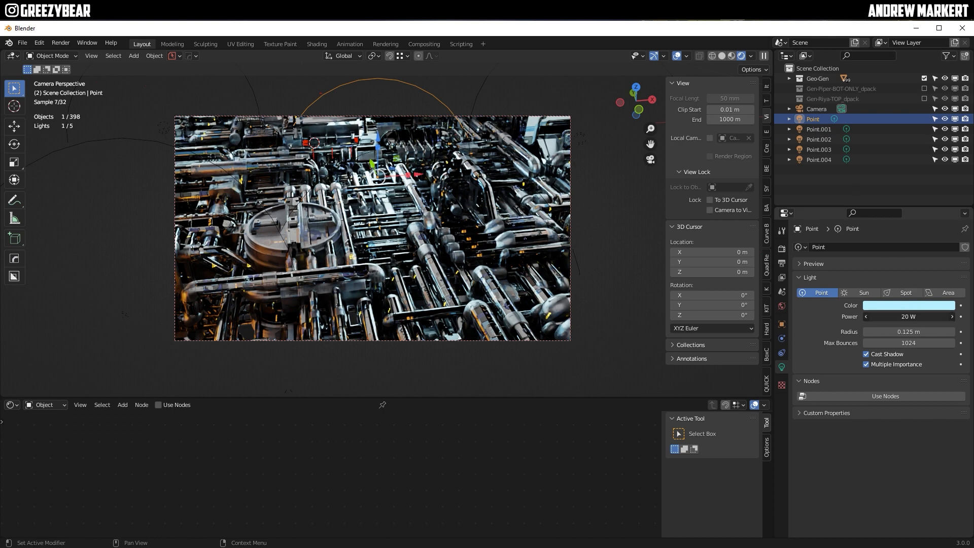
left_click_drag(903, 316, 903, 316)
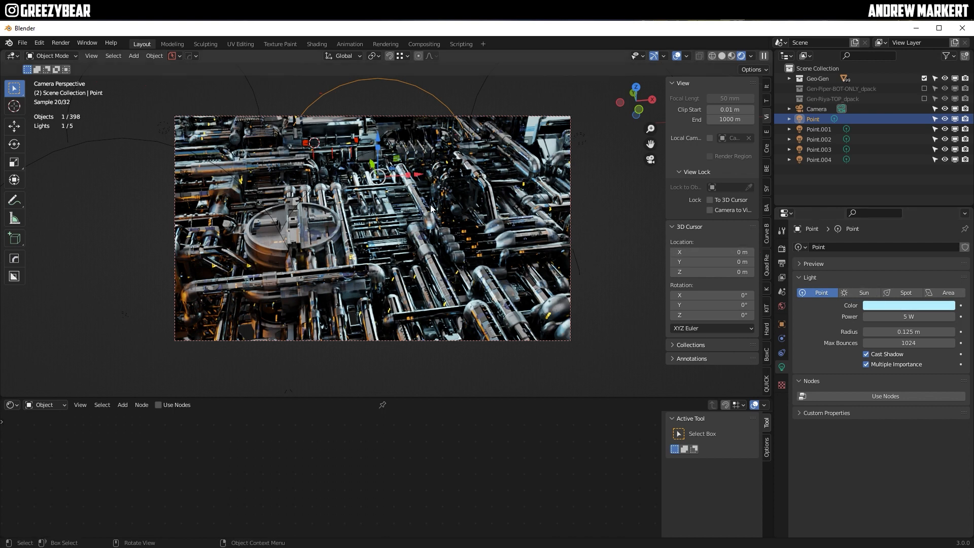
Save the scene as metallic test 5.blend in the SIMPLE SCIFI NATIVE\TEST FILES folder
left_click(131, 55)
mouse_move(135, 66)
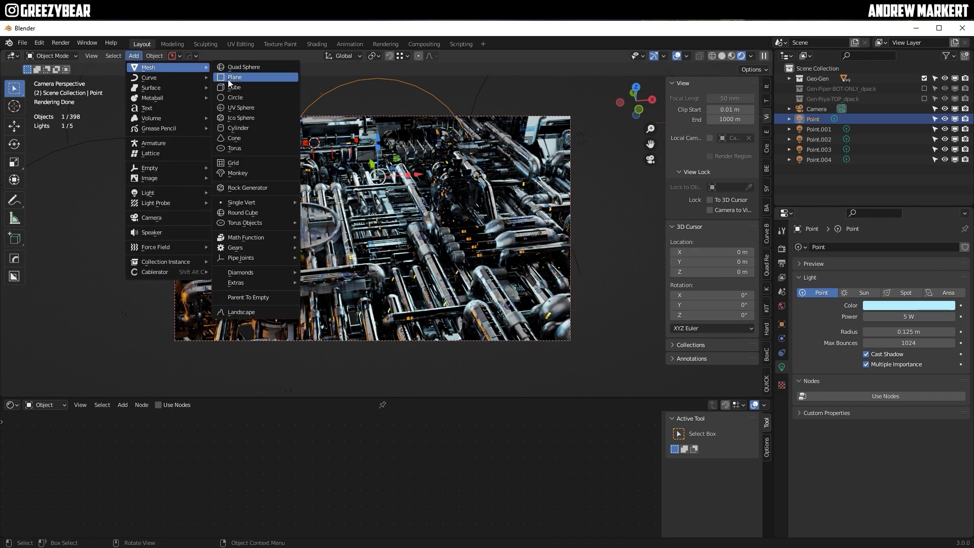
left_click(25, 40)
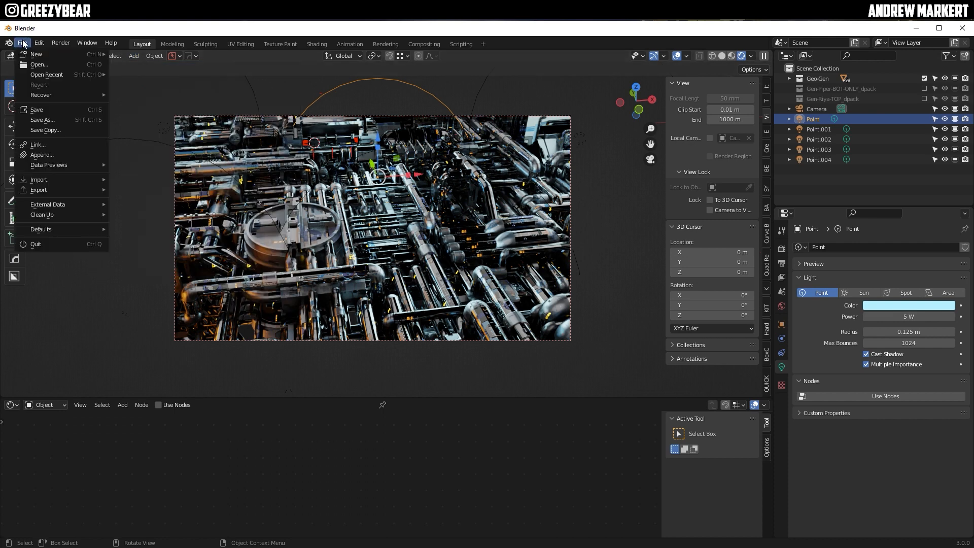
left_click(30, 117)
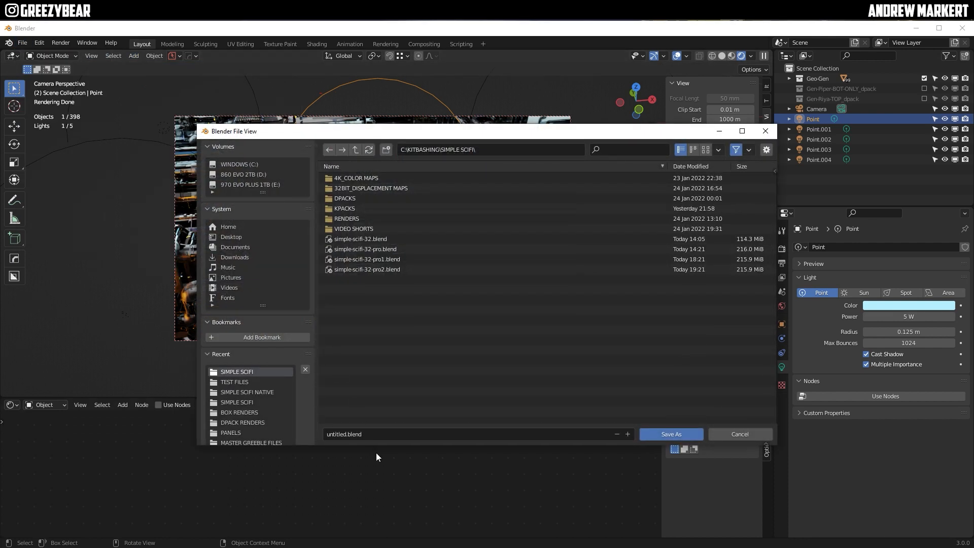
left_click(378, 436)
type("metallic test 5")
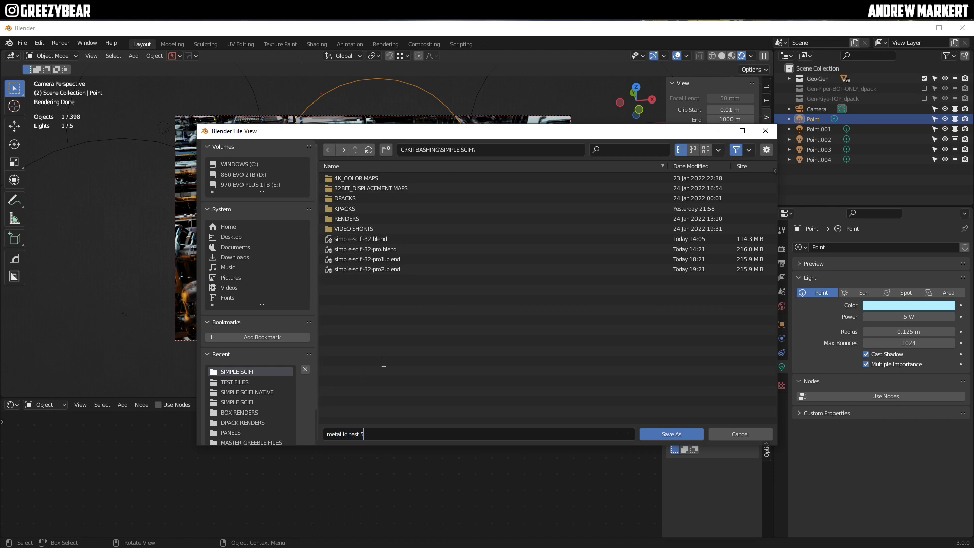
left_click(355, 150)
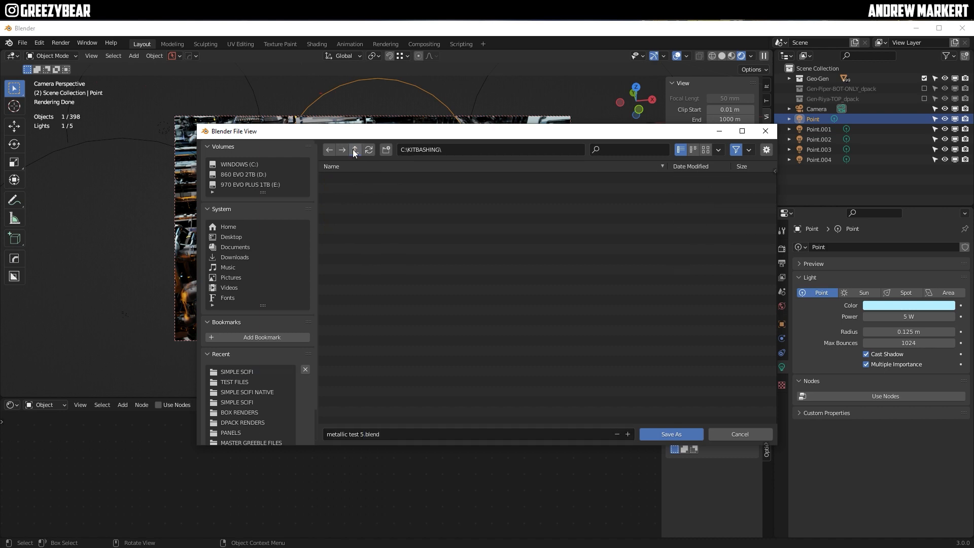
double_click(354, 191)
double_click(349, 201)
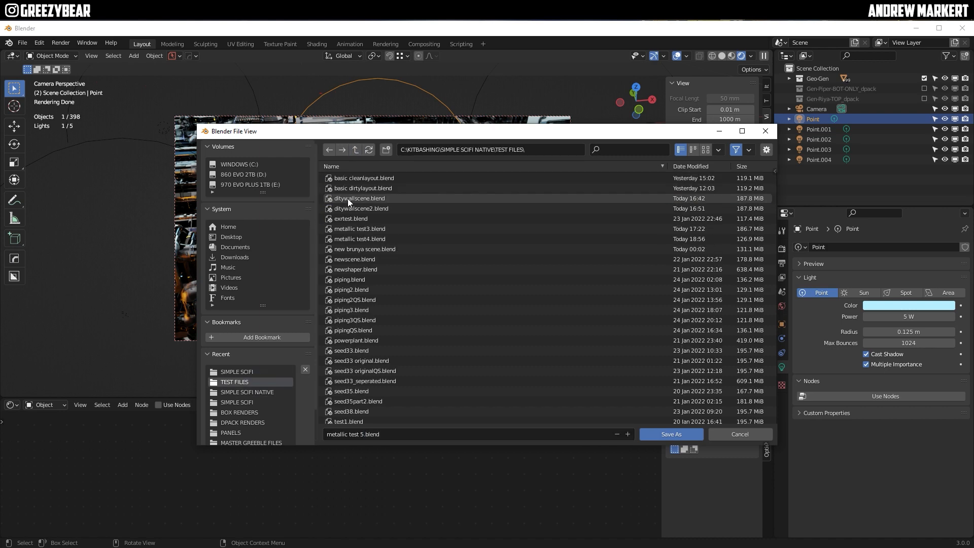
left_click(663, 435)
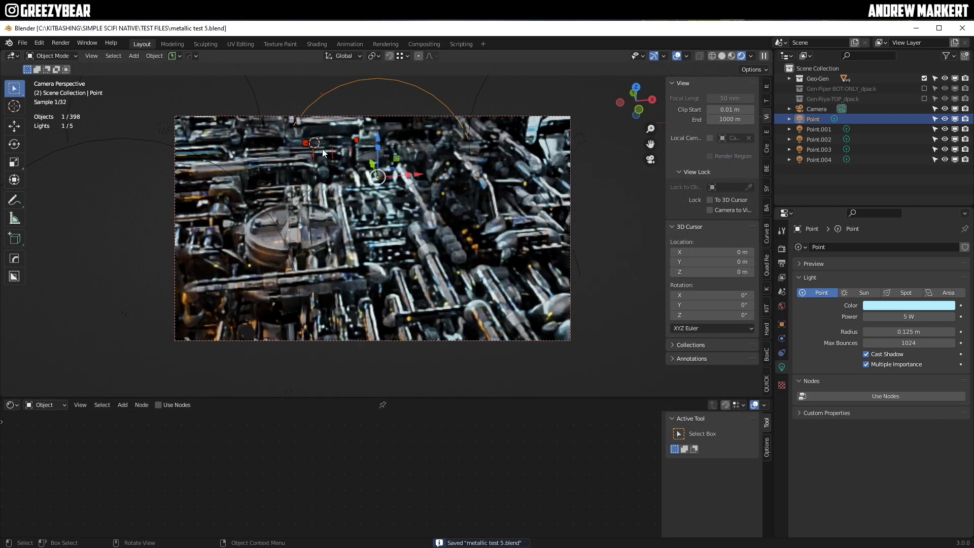
Add a cube mesh around the scene and give it a new material
left_click(135, 56)
mouse_move(144, 65)
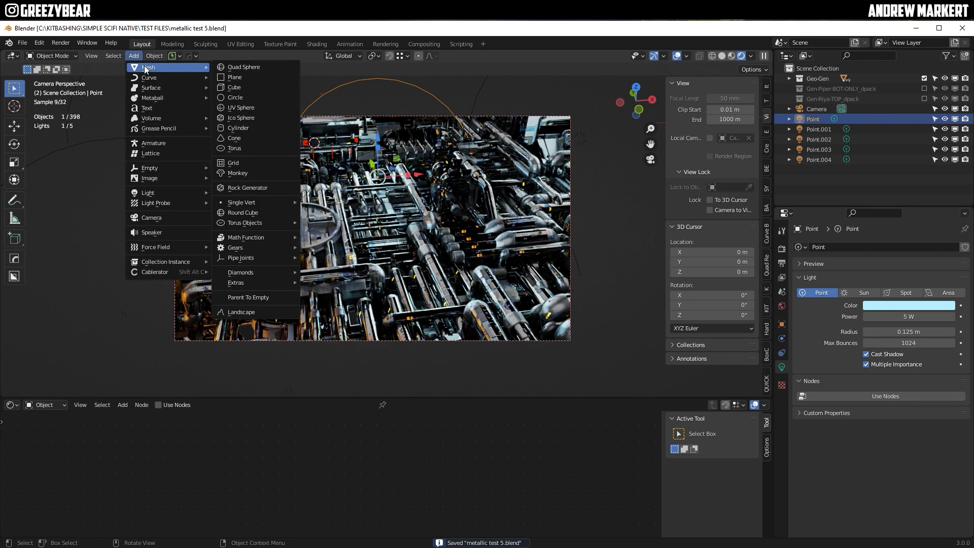
left_click(240, 86)
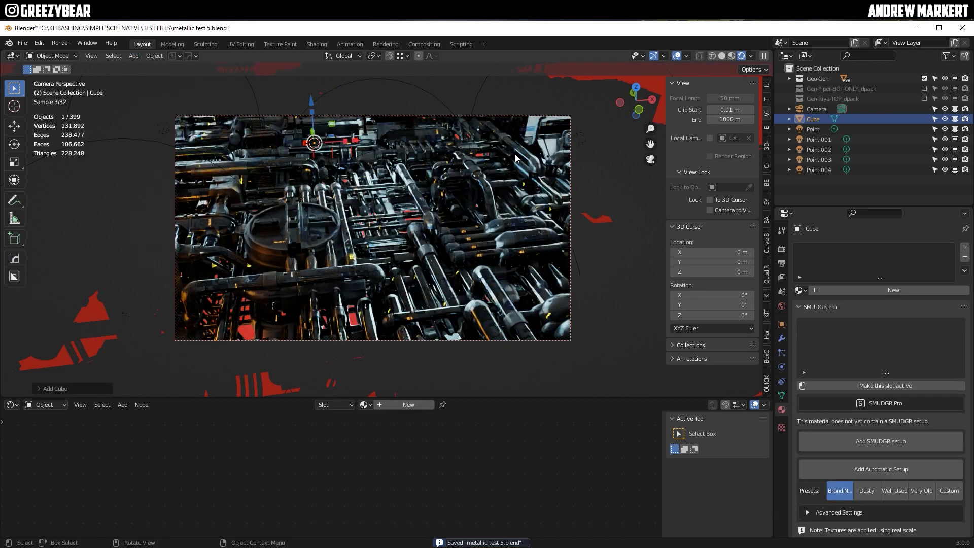
left_click(381, 404)
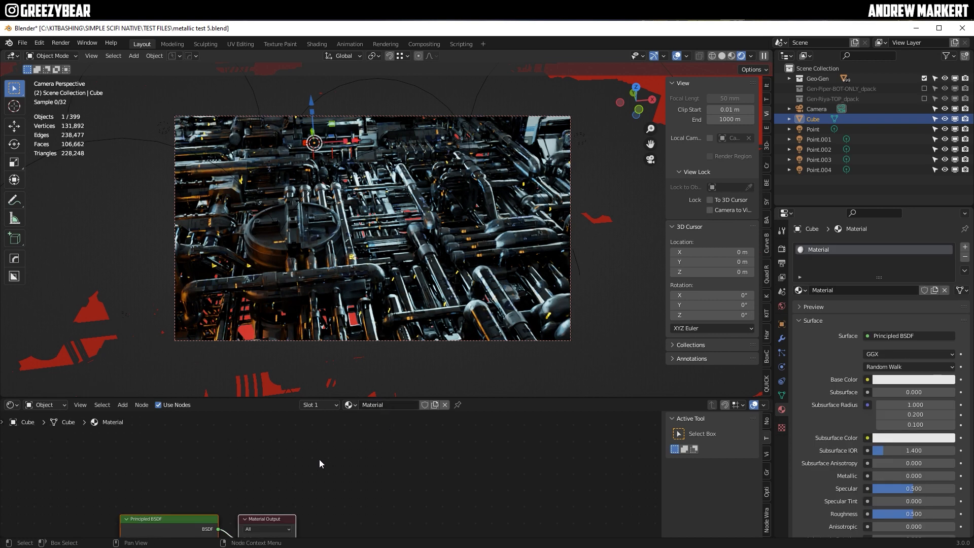
Replace the cube material's Principled BSDF with a Volume Scatter node feeding the Material Output's Volume input
key("Home")
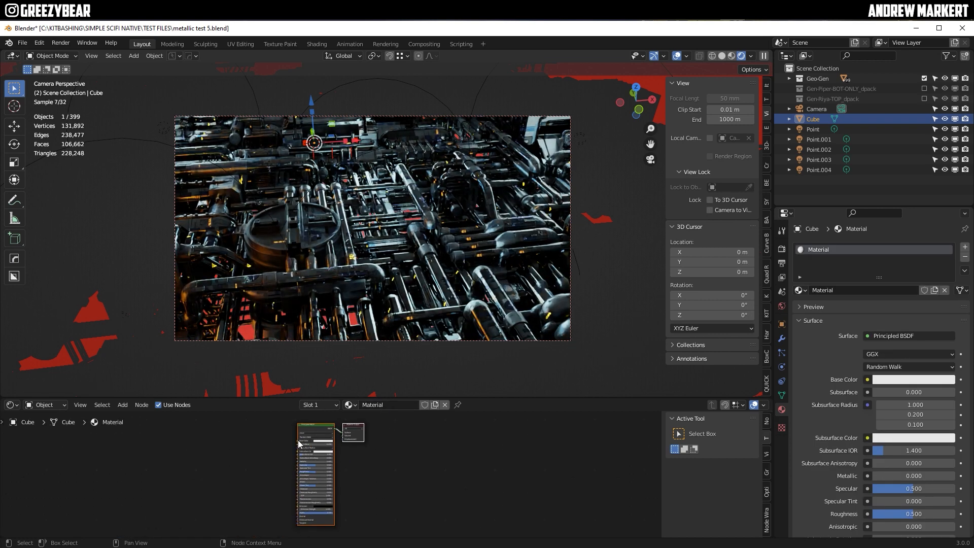
scroll(299, 444, "up", 2)
middle_click_drag(287, 472, 396, 476)
scroll(397, 477, "up", 2)
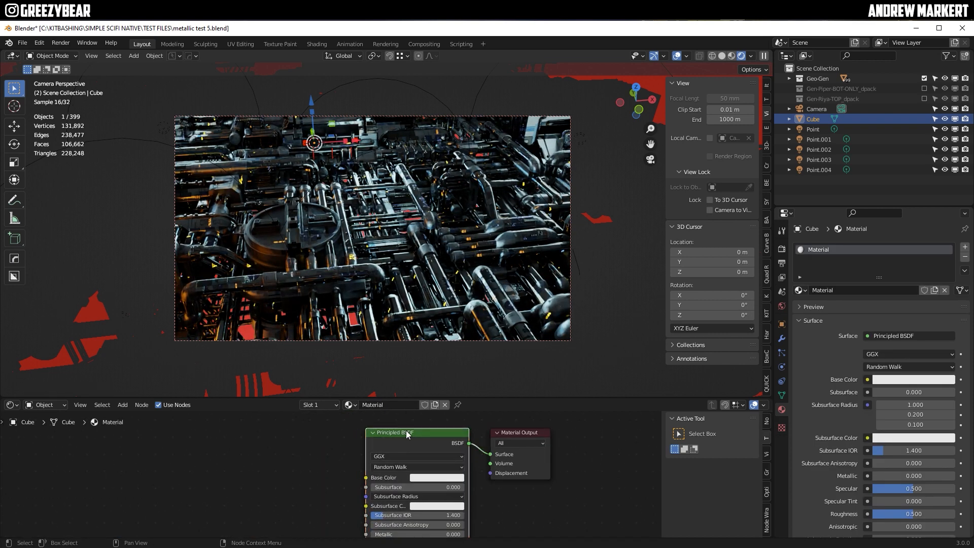
key("x")
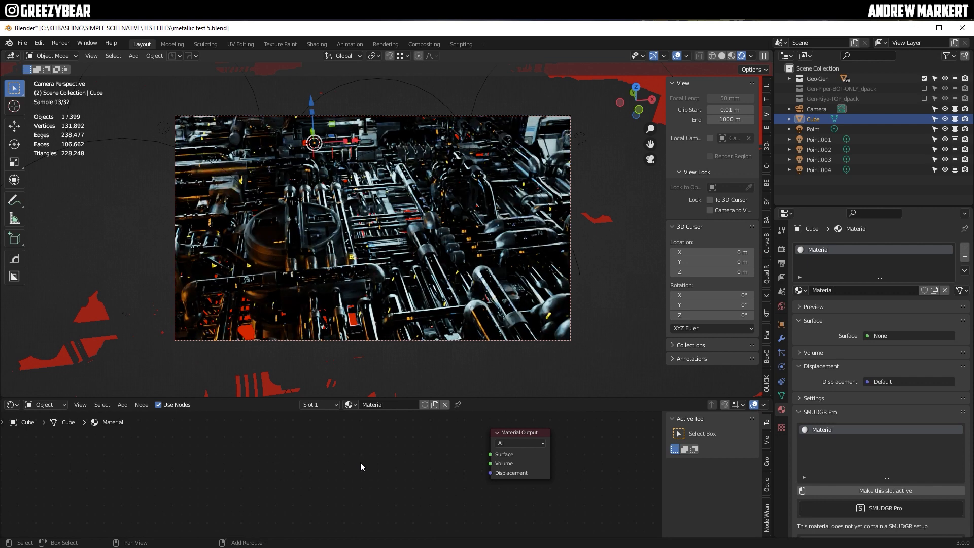
key("shift+a")
mouse_move(360, 462)
left_click(406, 461)
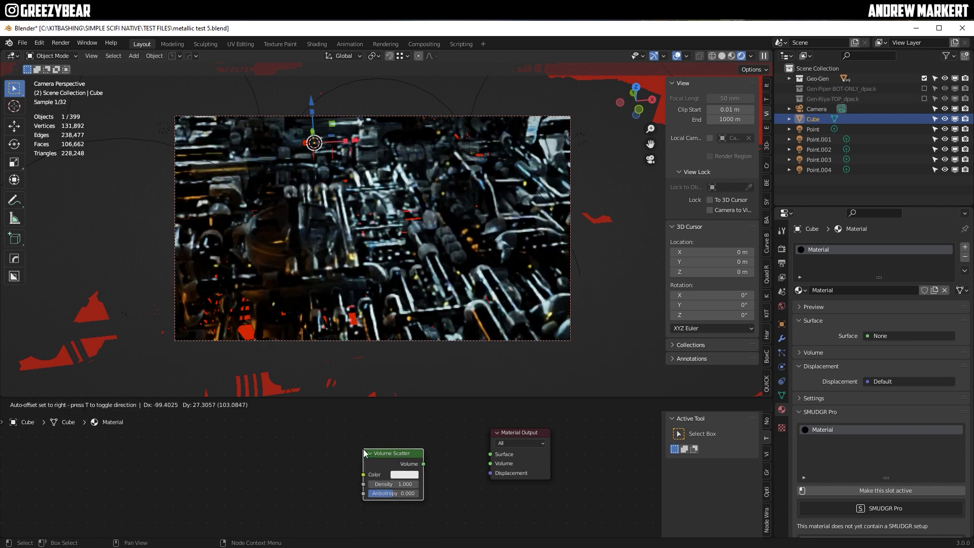
left_click(363, 449)
left_click_drag(423, 464, 491, 464)
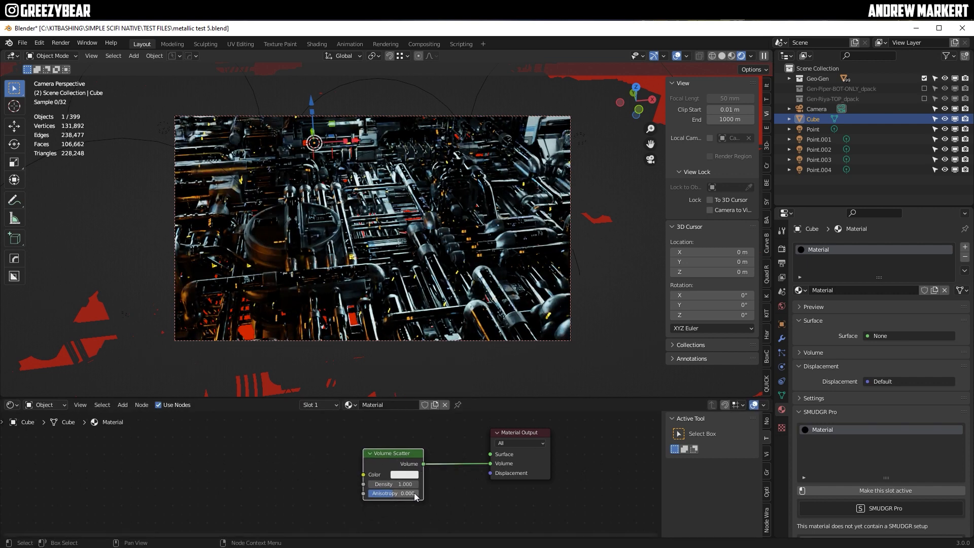
Set the Volume Scatter's anisotropy to 0.6 and its density to 0.1
left_click_drag(414, 492, 436, 490)
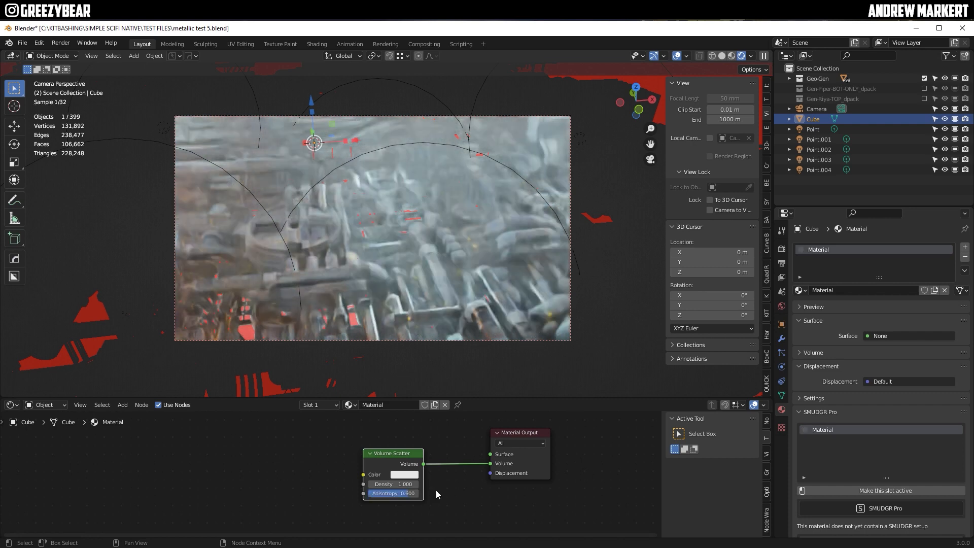
double_click(393, 484)
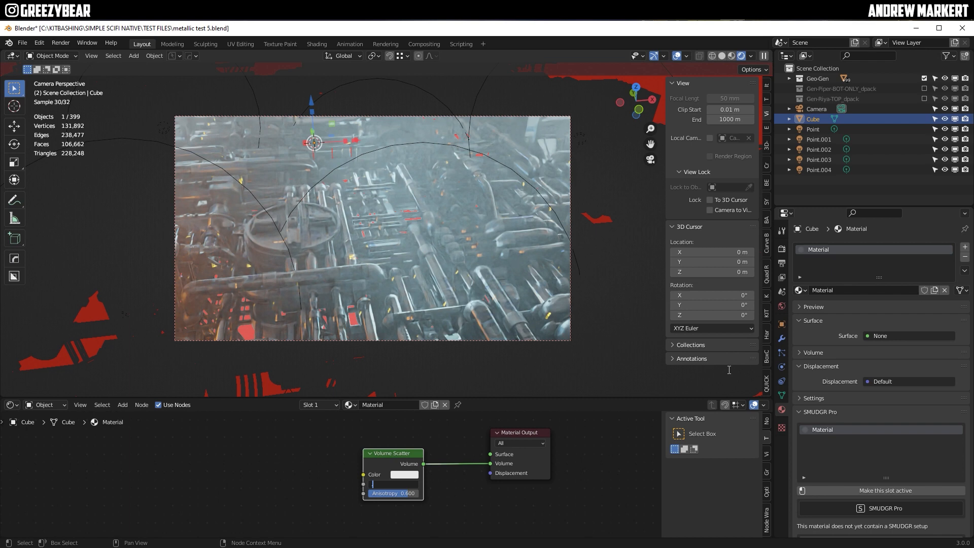
type(".05")
key("Return")
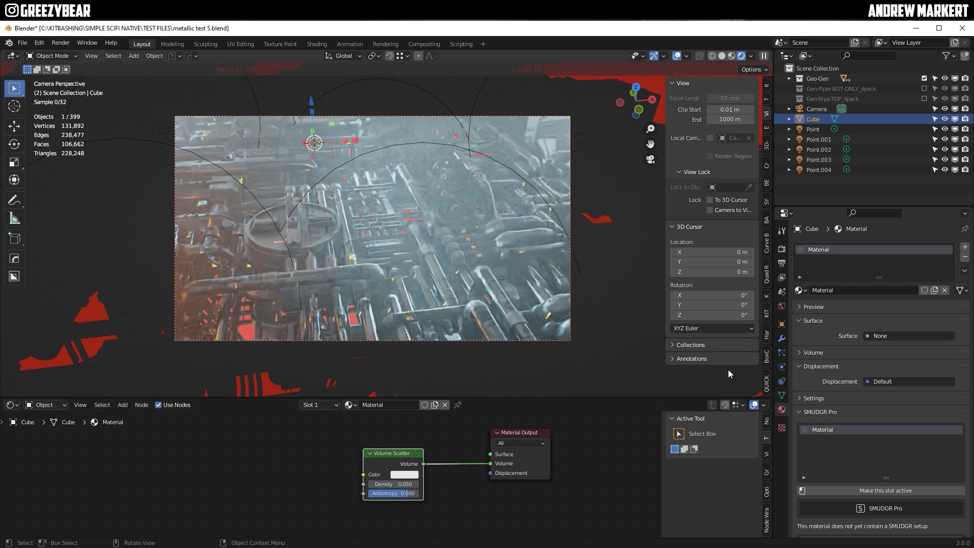
double_click(402, 484)
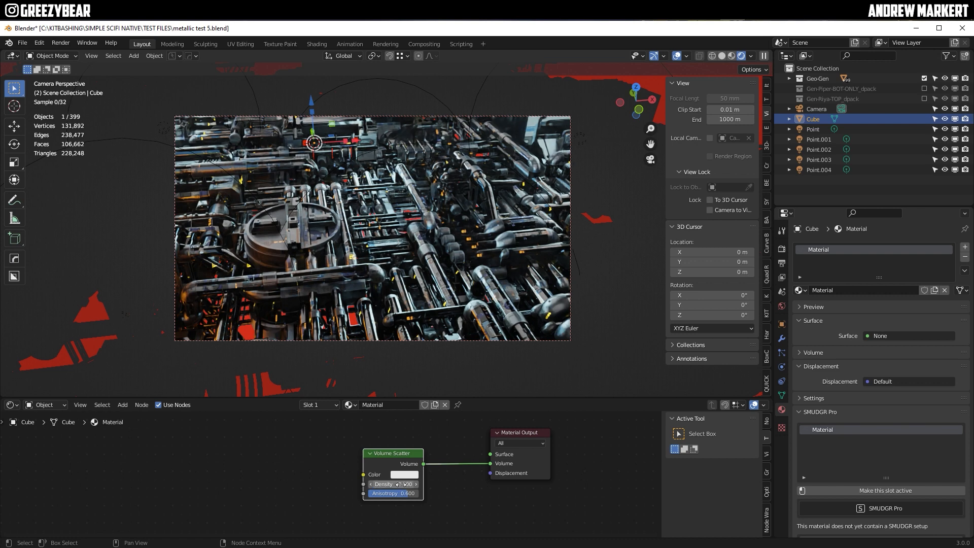
double_click(399, 484)
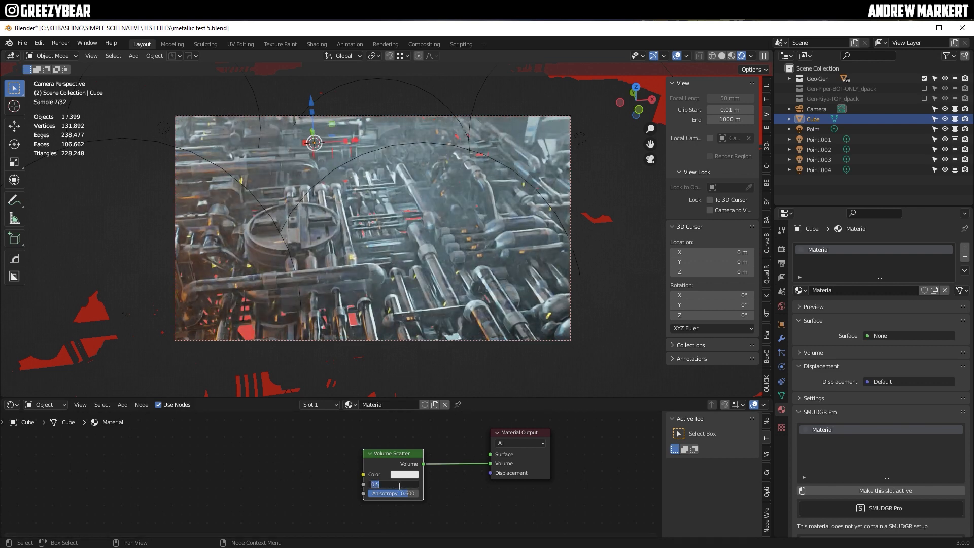
key("Return")
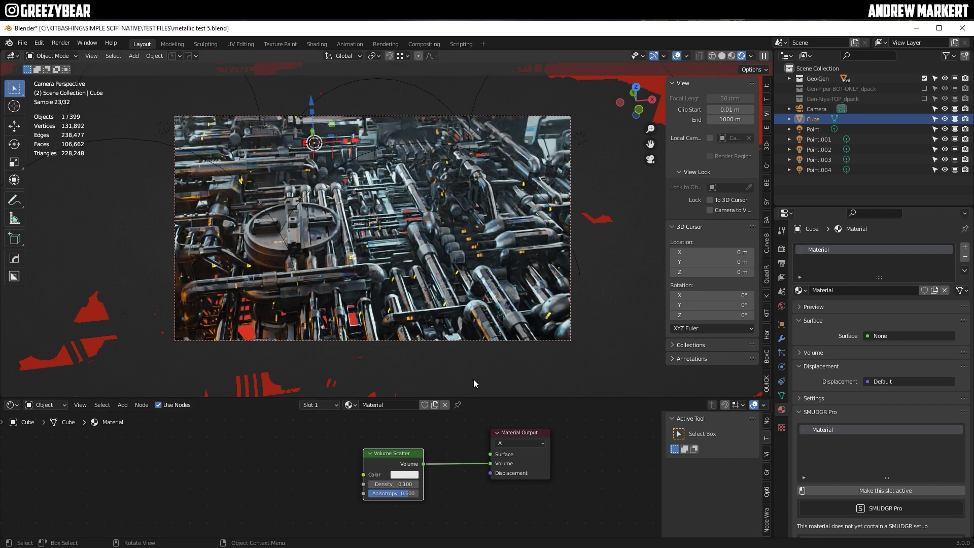
Duplicate the bottom greeble below the round hatch, move the copy about -0.034 m along X, and return to the rendered view without overlays
left_click(677, 57)
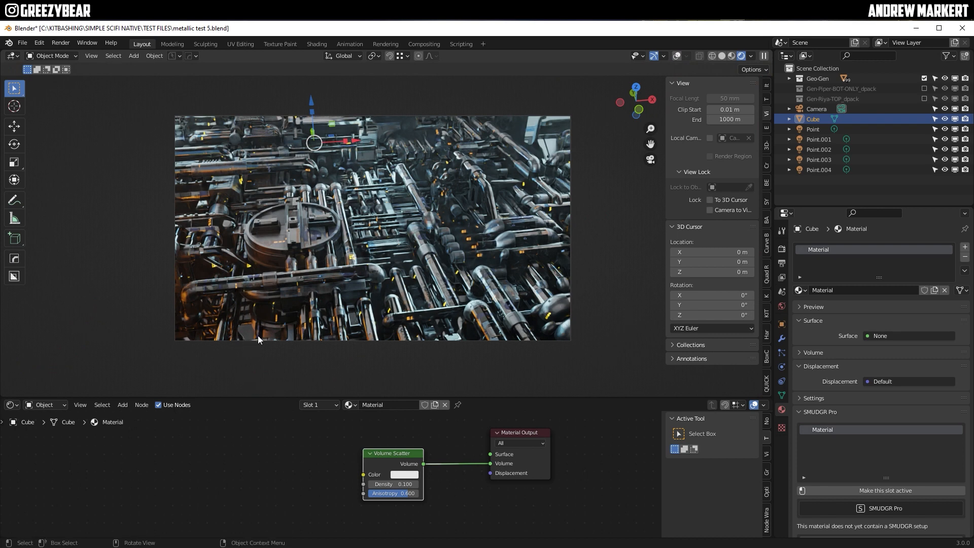
left_click(722, 56)
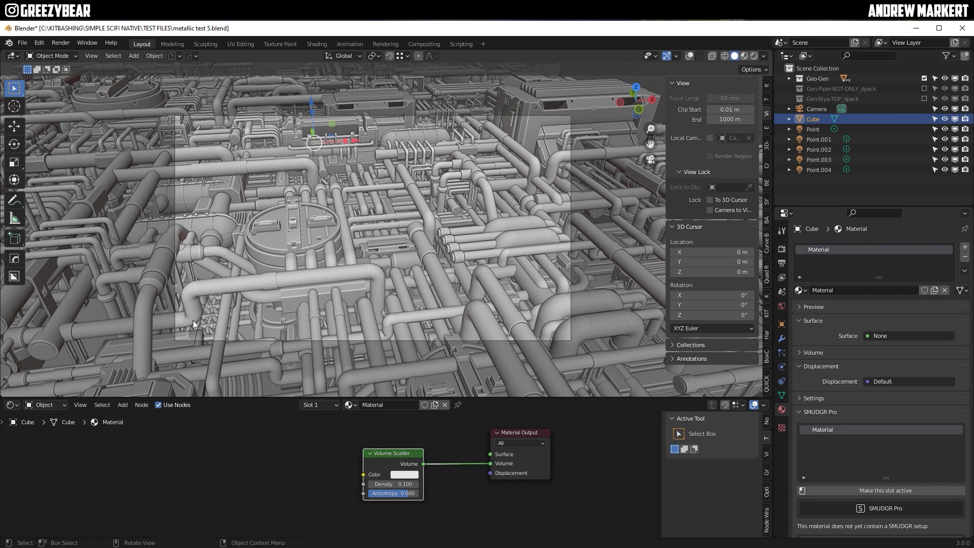
left_click(276, 320)
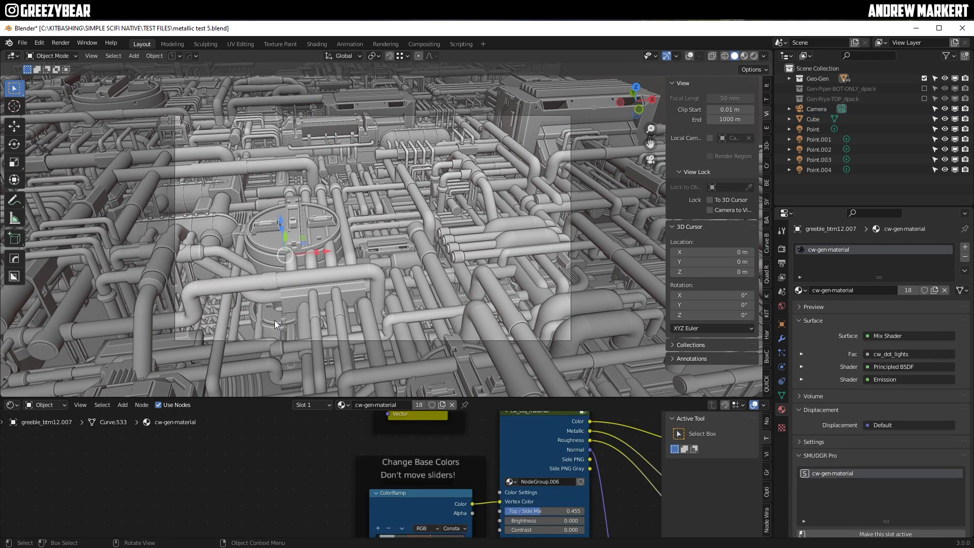
left_click(689, 55)
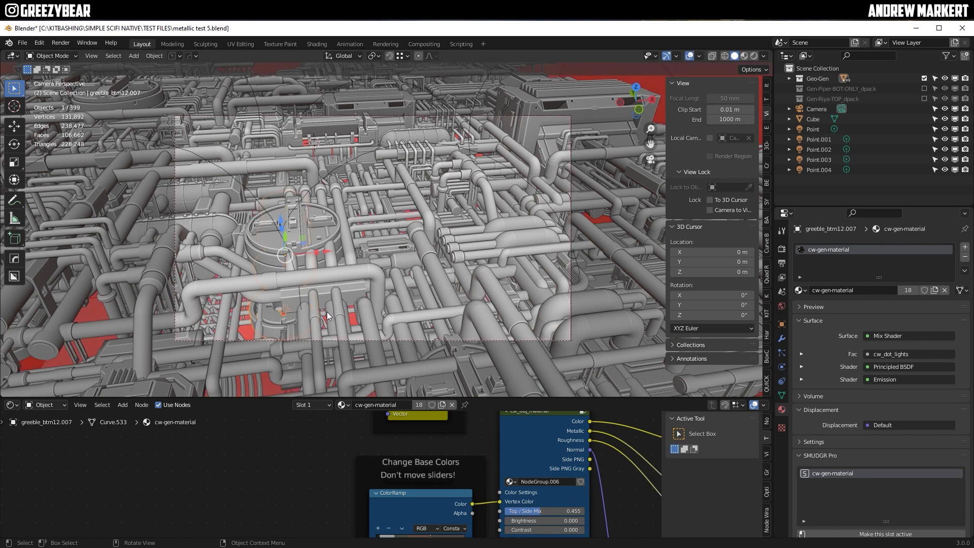
key("shift")
key("shift+d")
key("x")
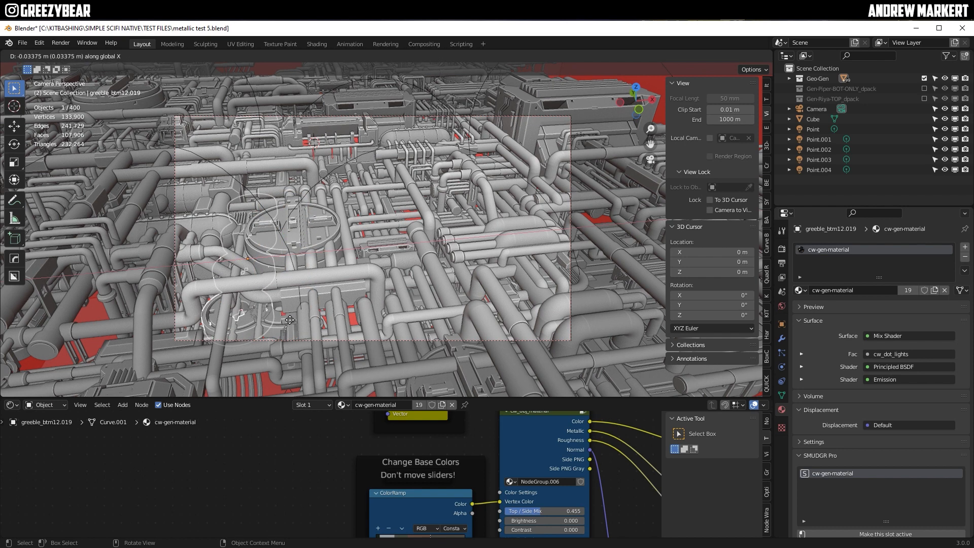
left_click(288, 319)
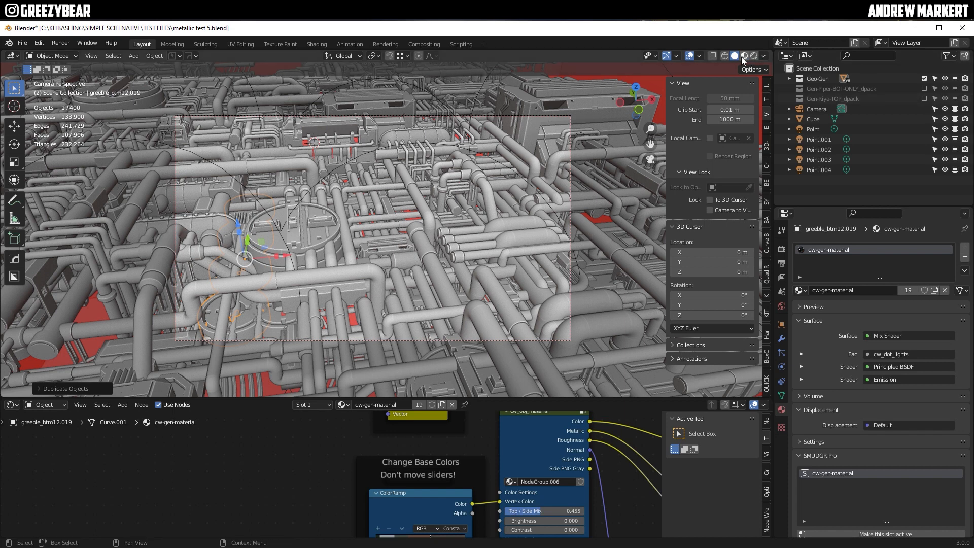
left_click(688, 56)
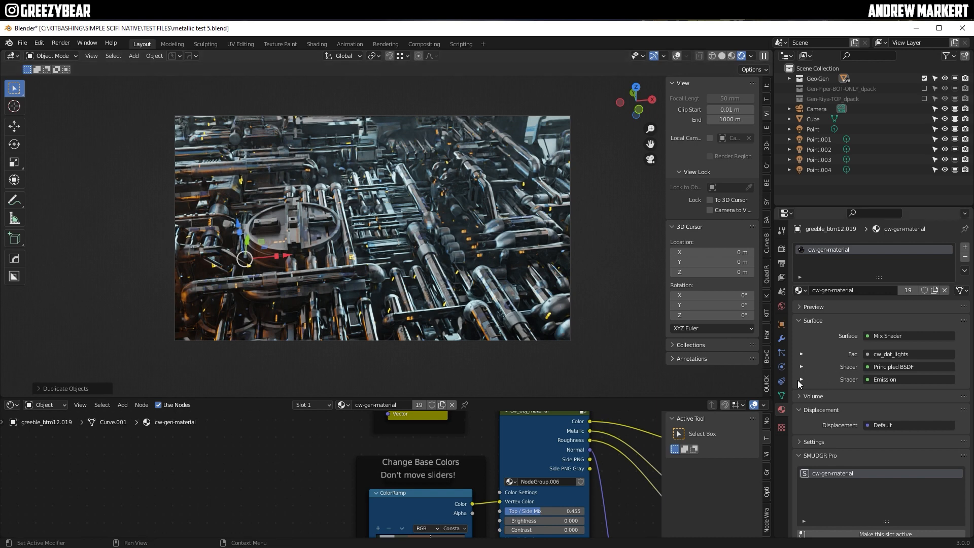
Check the output resolution and set the render samples to 500
left_click(782, 249)
left_click(782, 262)
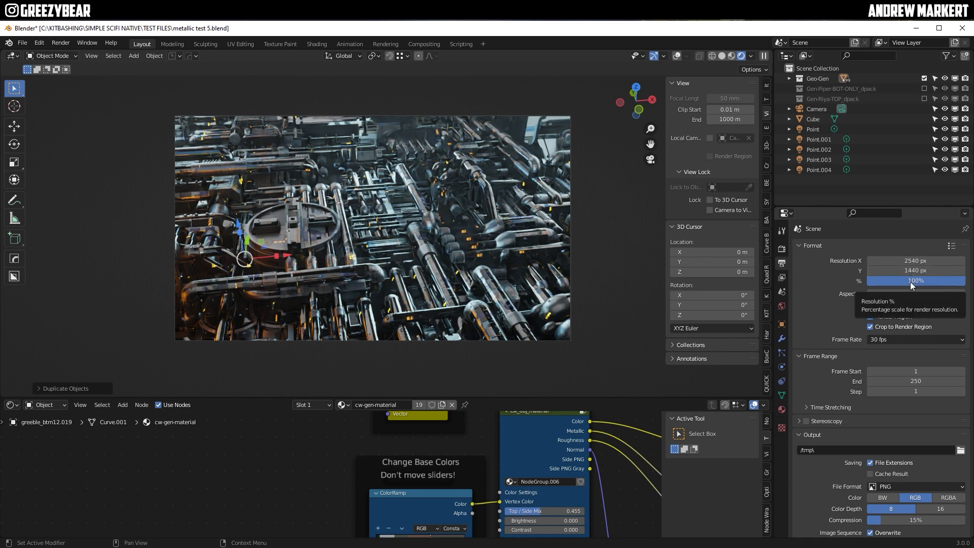
left_click(781, 249)
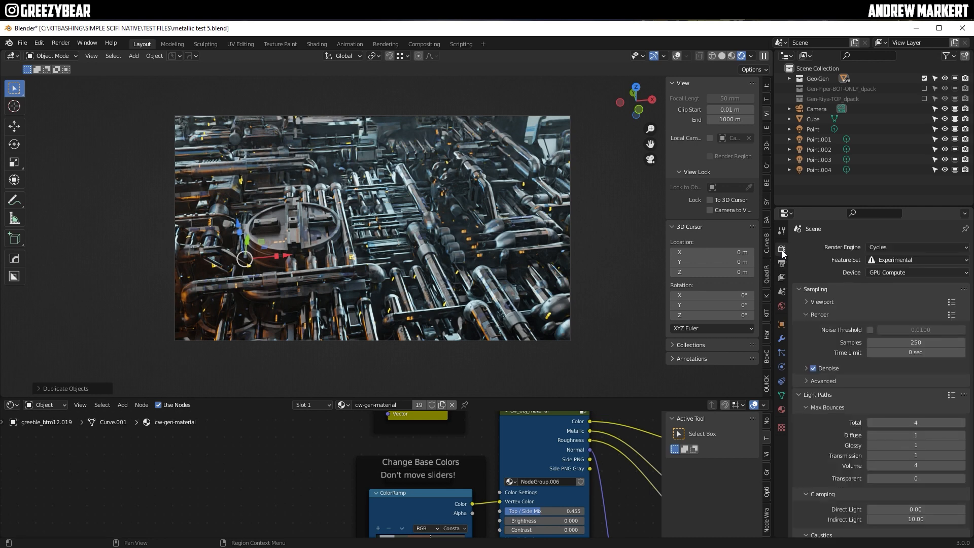
double_click(908, 342)
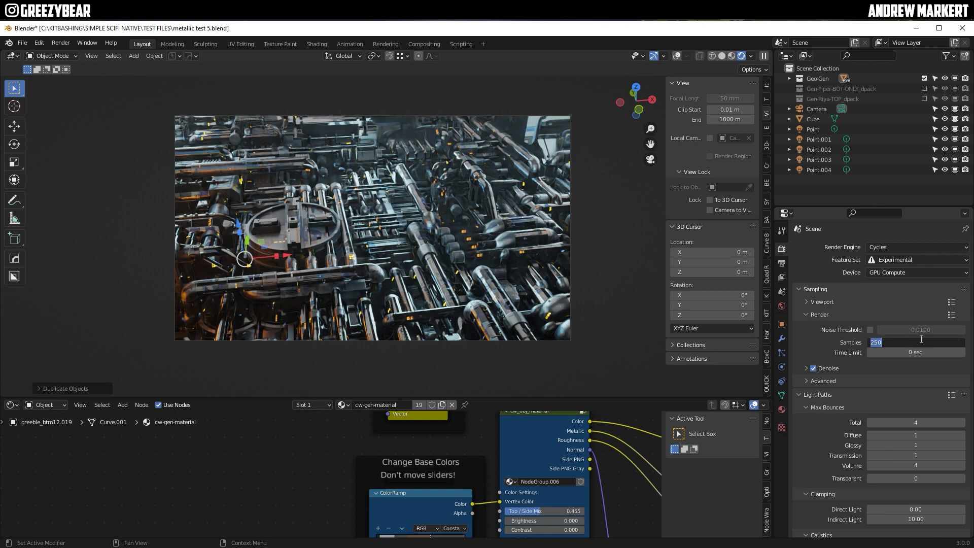
type("500")
key("Return")
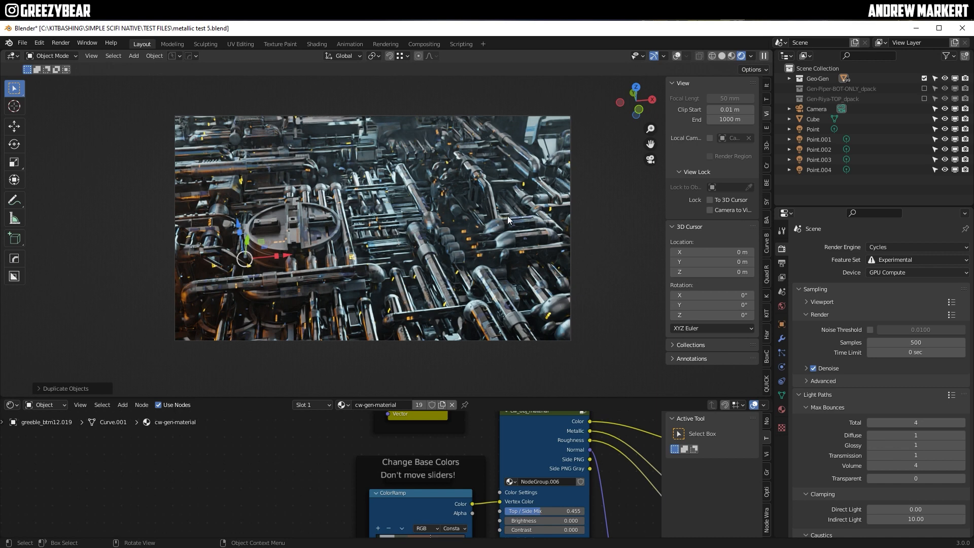
Set the camera's focal length to 35 mm
left_click(799, 108)
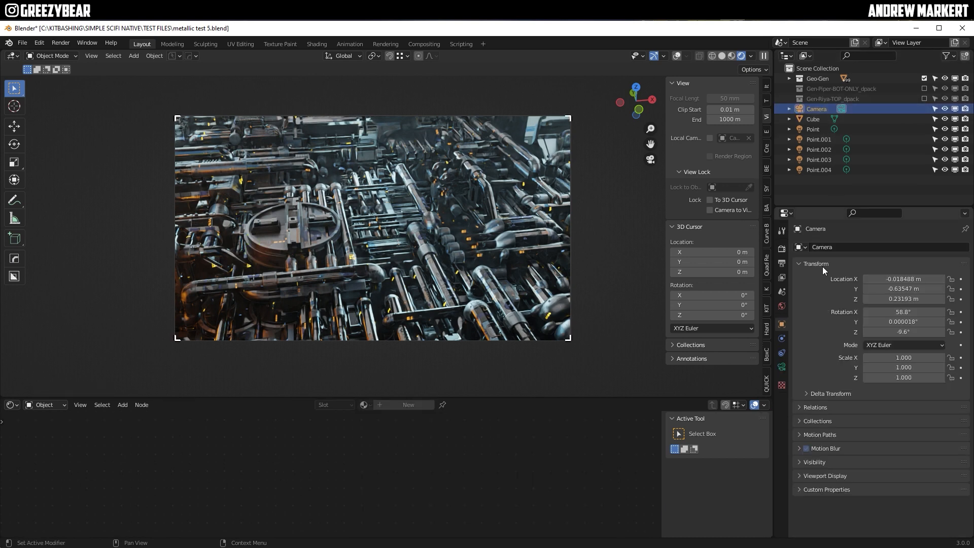
left_click(781, 366)
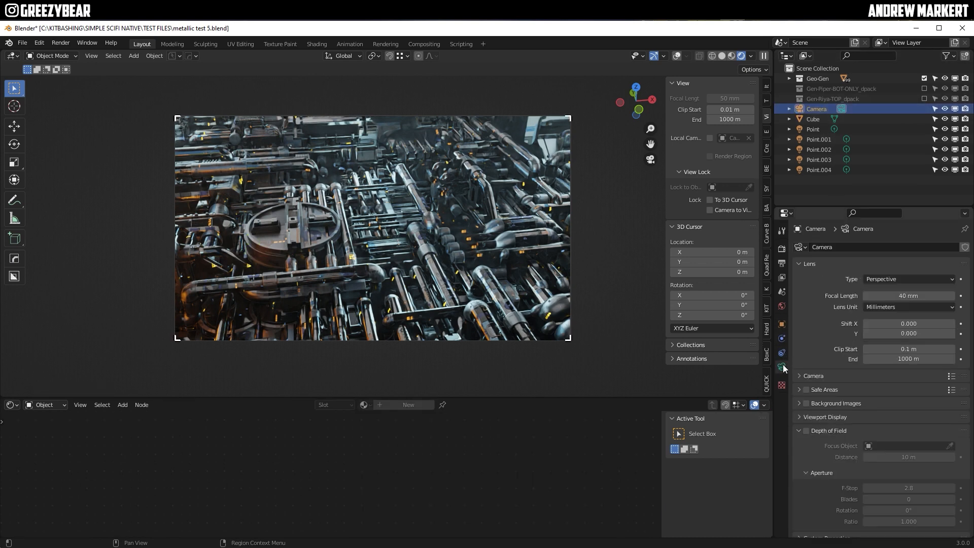
left_click(903, 294)
type("35")
key("Return")
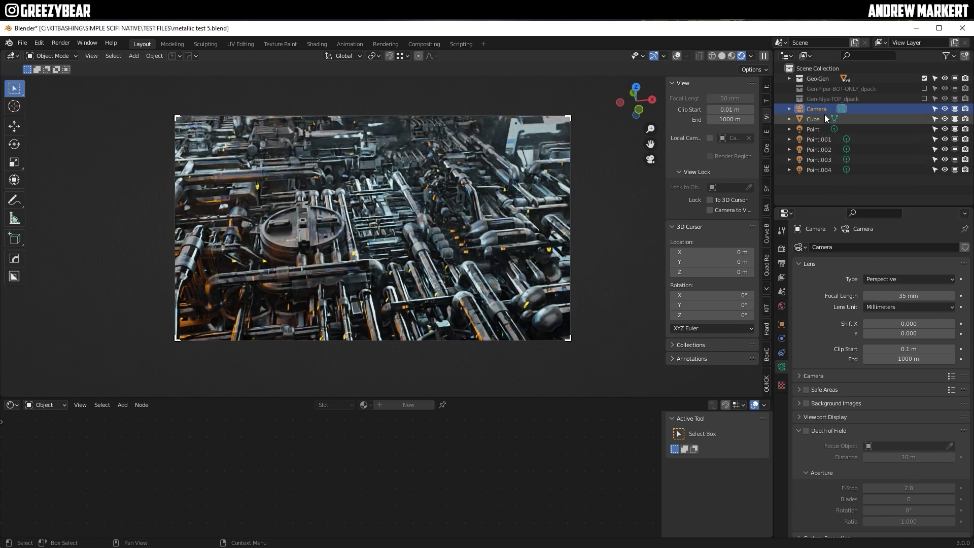
Set the vertical output resolution to 1240 px
left_click(781, 263)
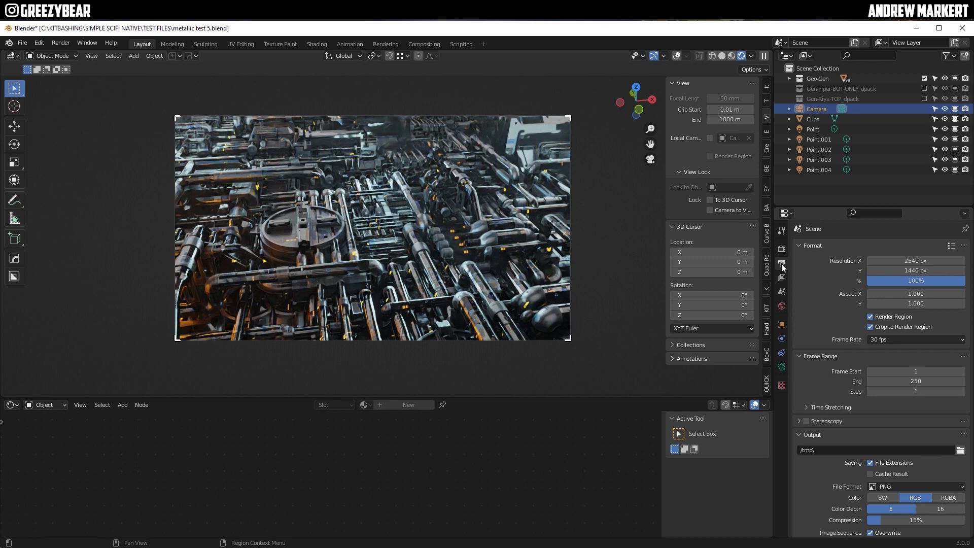
left_click(912, 272)
type("1240")
key("Return")
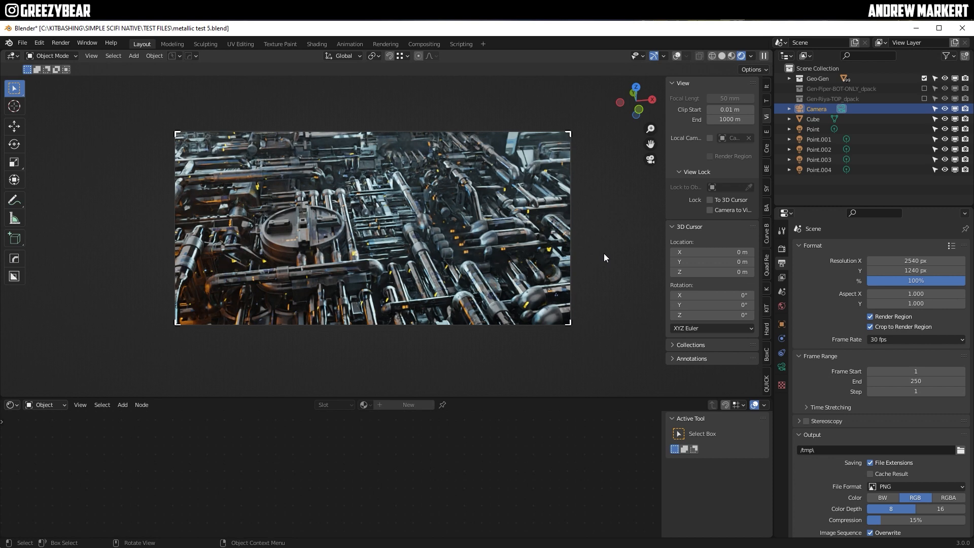
Lock the camera to the view, reframe it closer on the round hatch and pipes, and unlock it again
left_click(737, 211)
scroll(472, 250, "up", 2)
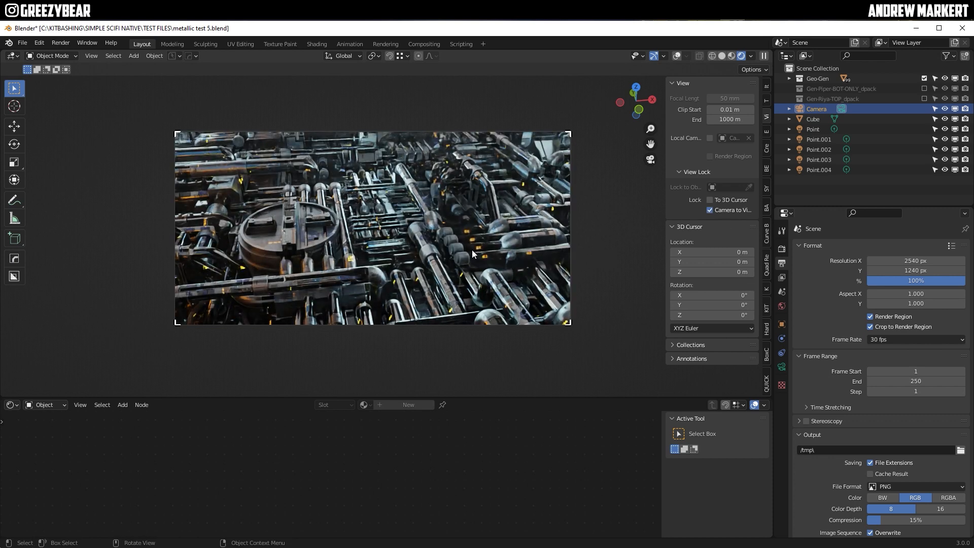
mouse_move(472, 250)
middle_mouse_down()
mouse_move(455, 260)
mouse_move(455, 251)
middle_mouse_up()
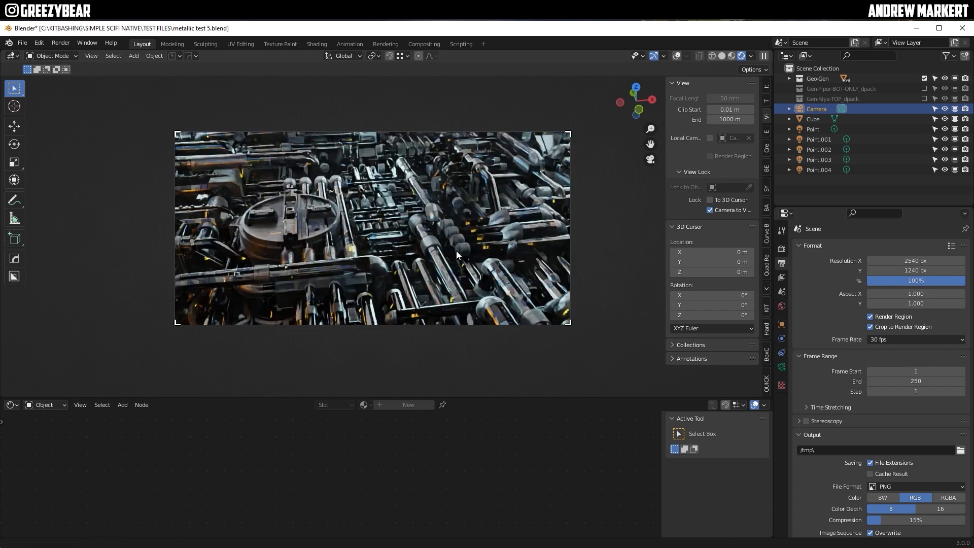
left_click(724, 209)
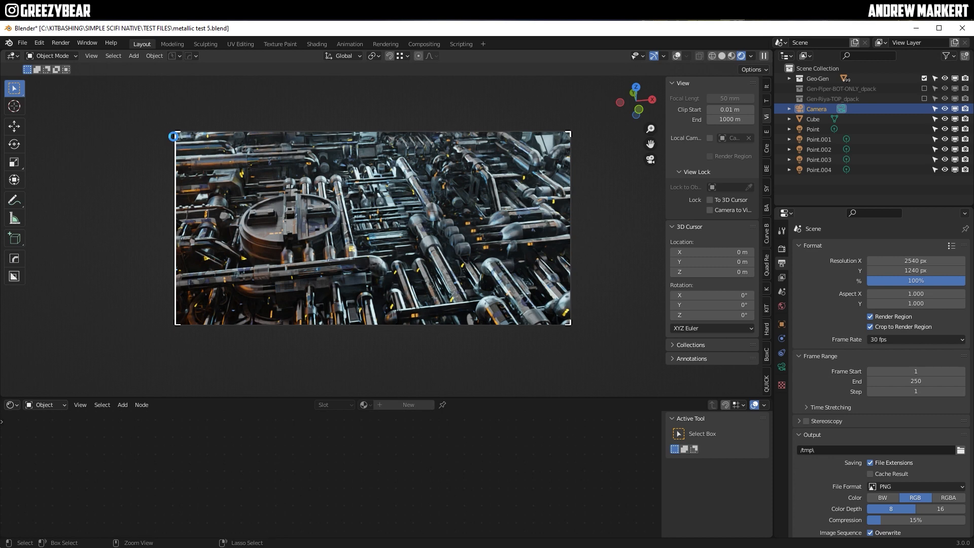
Save the file and render the final image with the viewport in solid shading
key("ctrl+s")
left_click(721, 56)
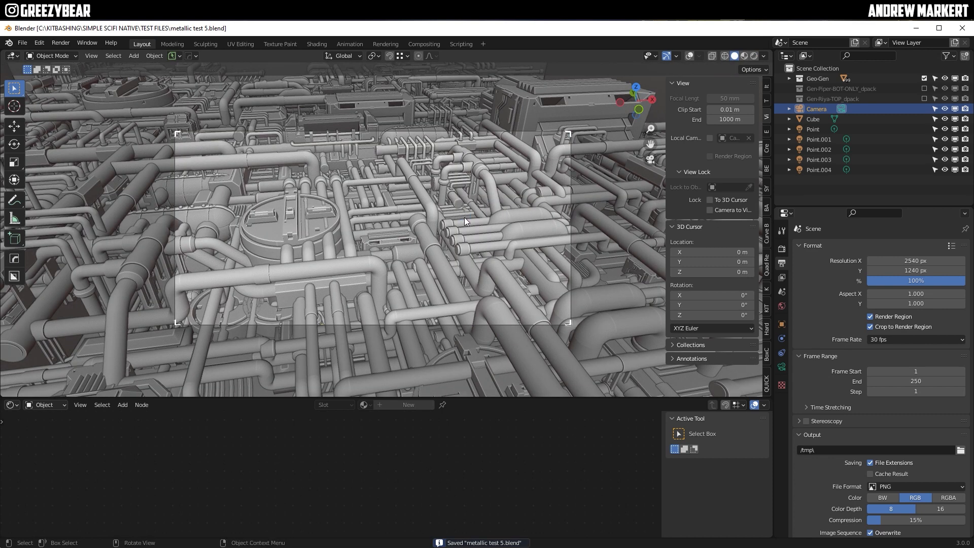
key("F12")
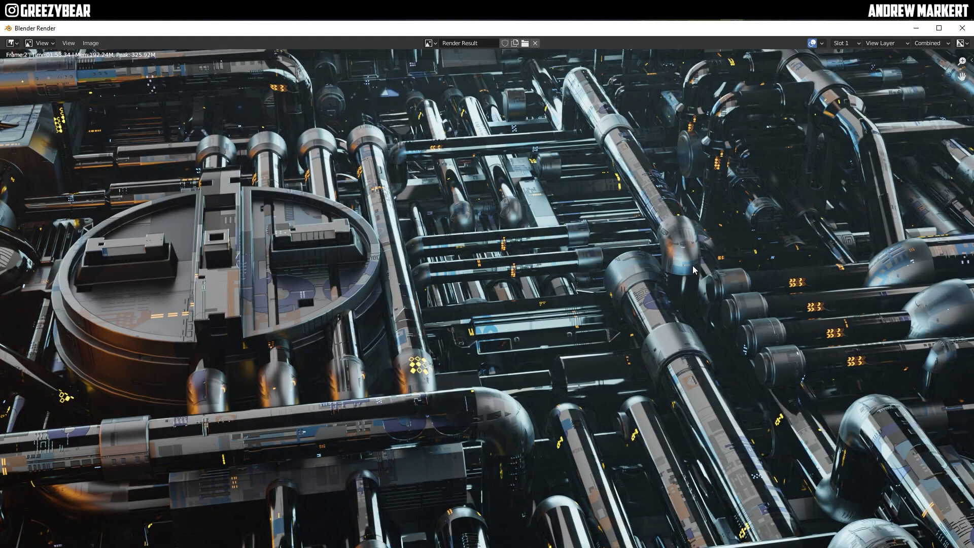
Examine the finished render as a whole and up close around the round hatch, the pipes and the upper background
scroll(531, 322, "down", 2)
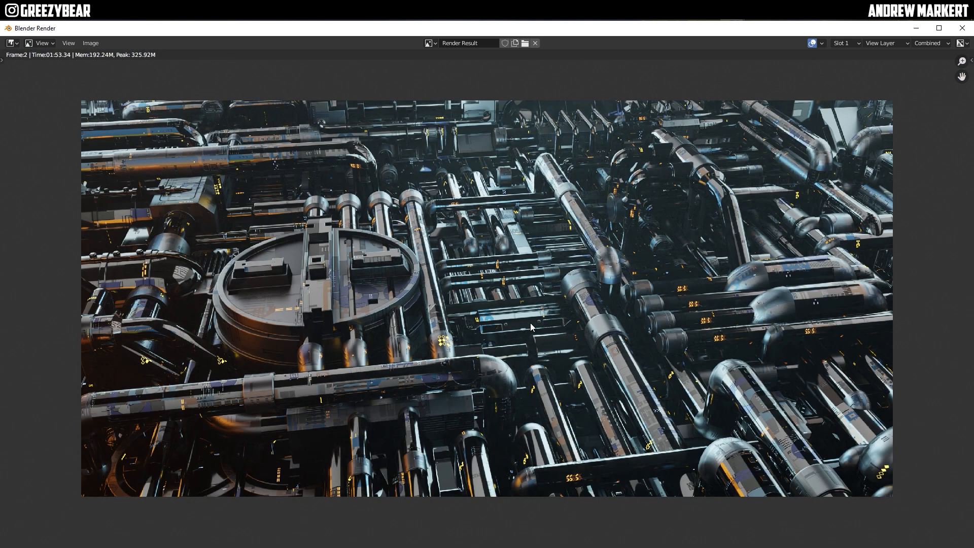
scroll(524, 325, "up", 2)
scroll(504, 320, "down", 2)
middle_click_drag(551, 267, 531, 384)
scroll(510, 271, "up", 2)
middle_click_drag(463, 244, 507, 358)
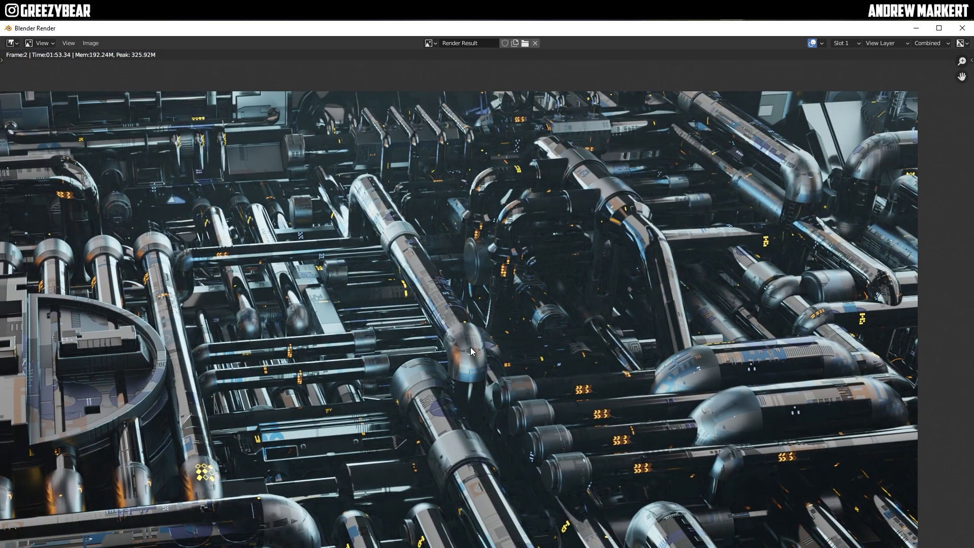
middle_click_drag(47, 320, 434, 272)
scroll(523, 287, "down", 1)
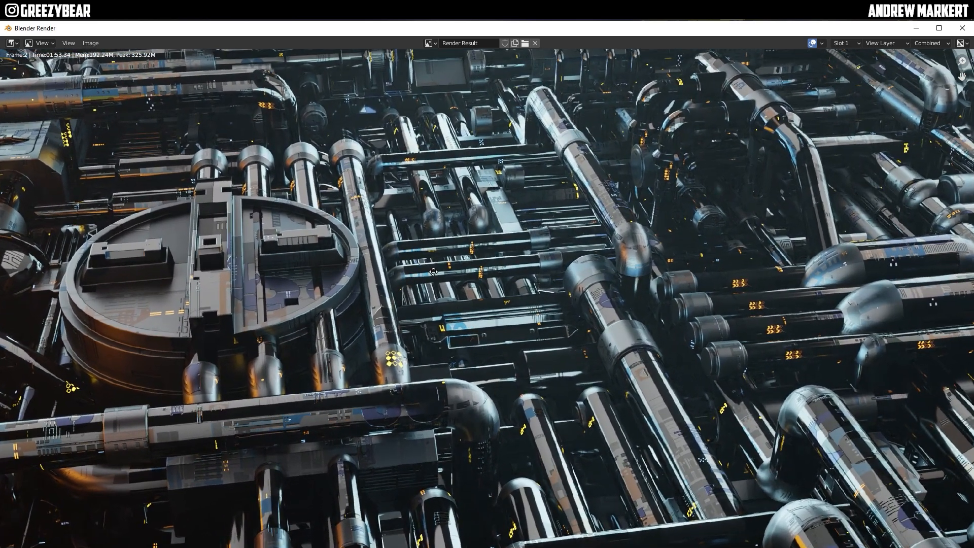
middle_click_drag(522, 263, 482, 257)
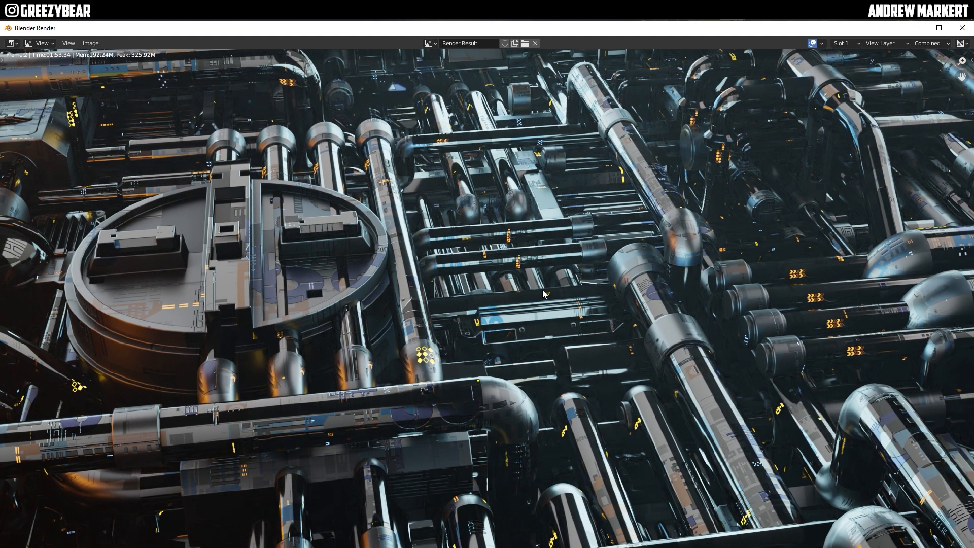
Close the render window and reopen the existing render result without rendering again
left_click(960, 29)
left_click(60, 43)
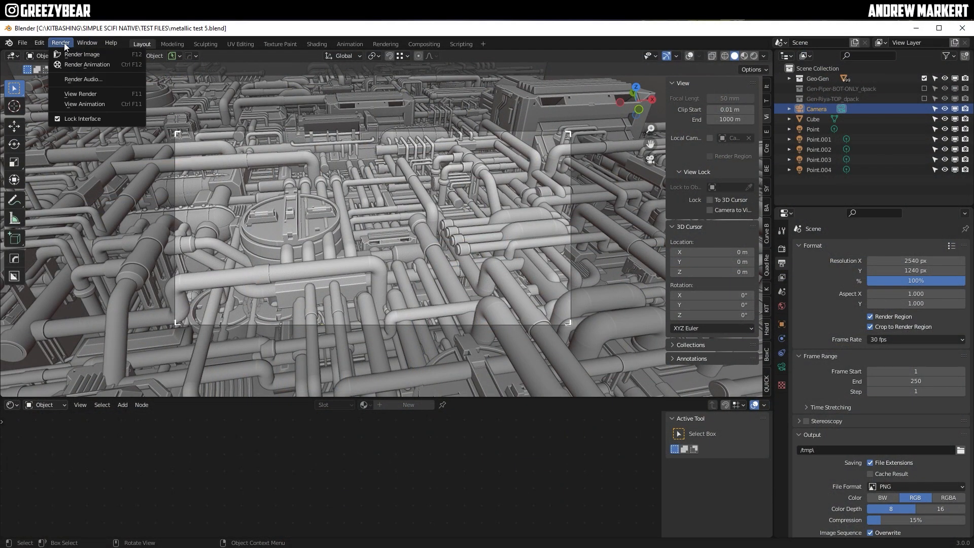
left_click(75, 92)
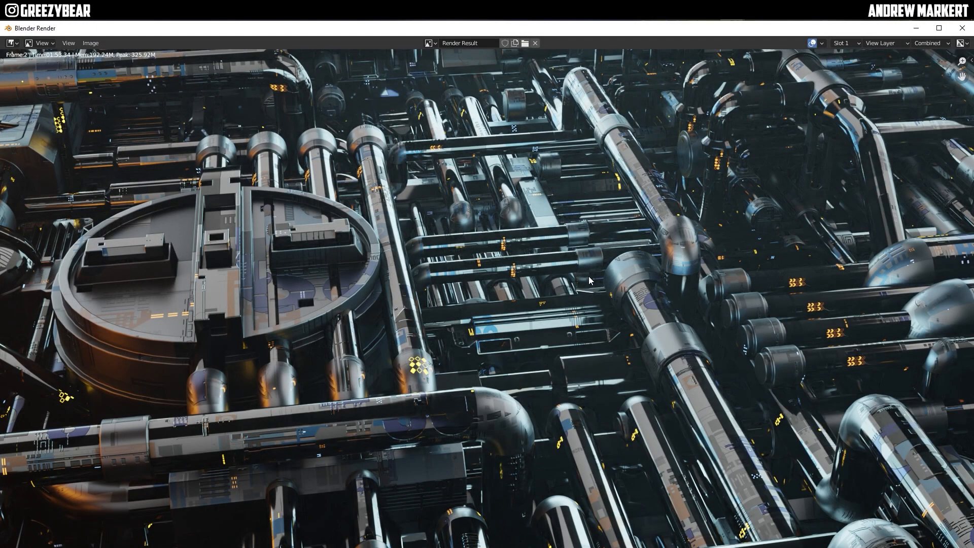